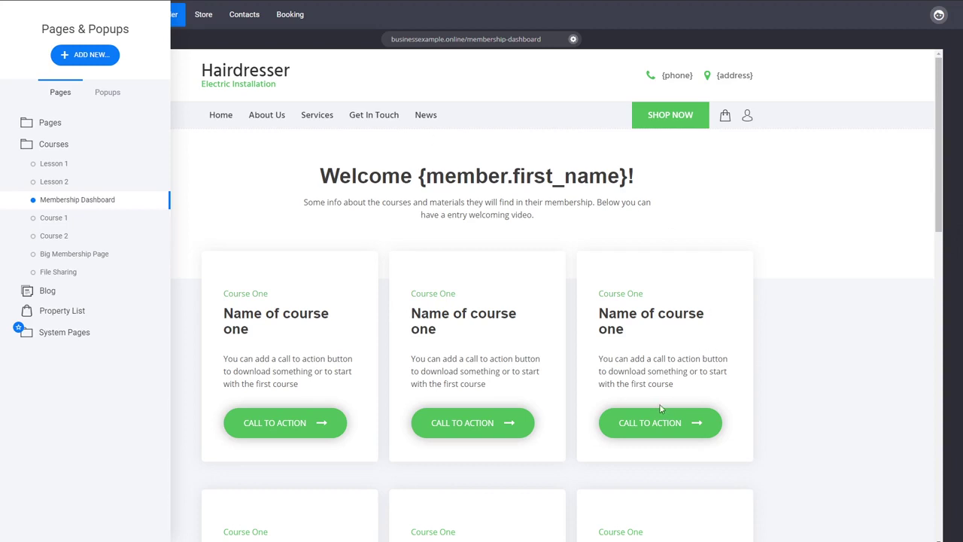
Create a page named 'Membership Reg' from the Contact template and open it for editing
{"action": "left_click", "coordinate": [104, 67]}
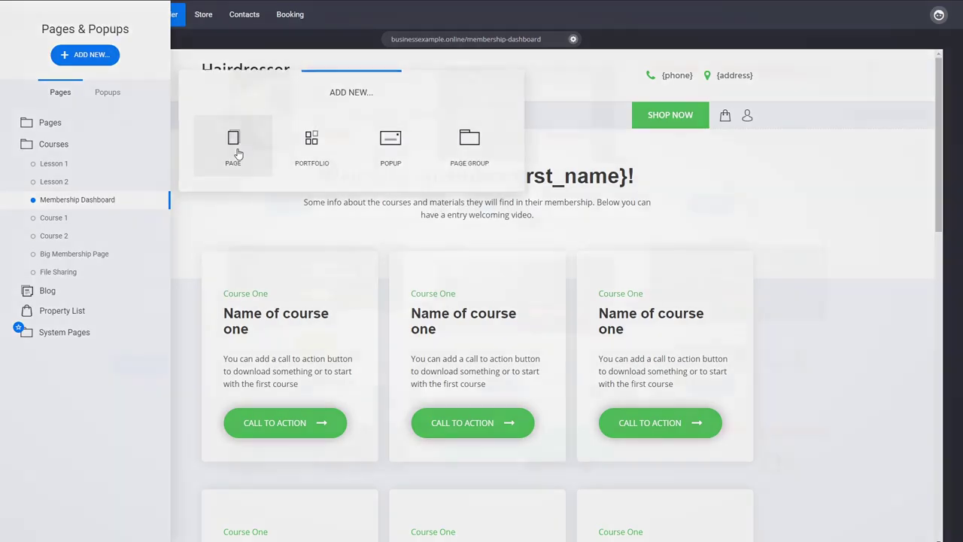
{"action": "left_click", "coordinate": [235, 151]}
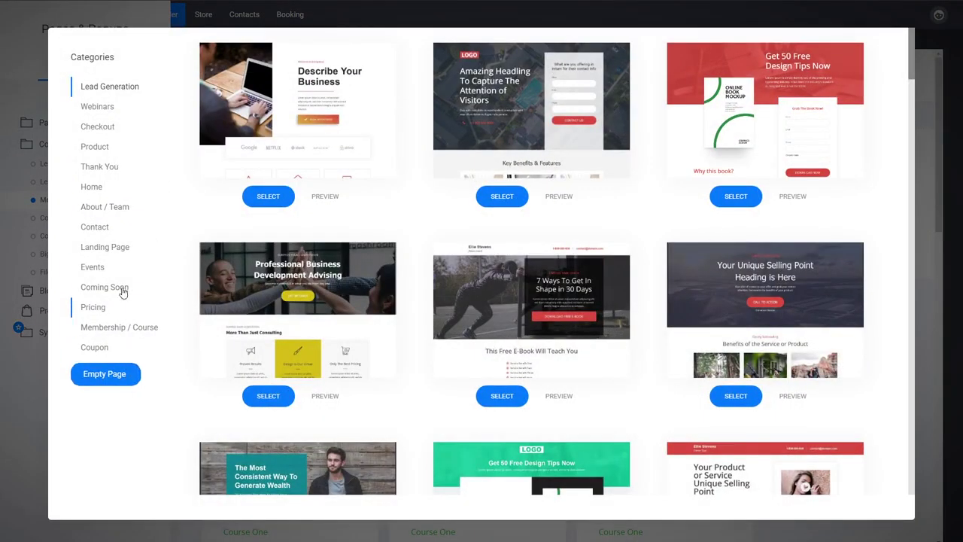
{"action": "left_click", "coordinate": [106, 233]}
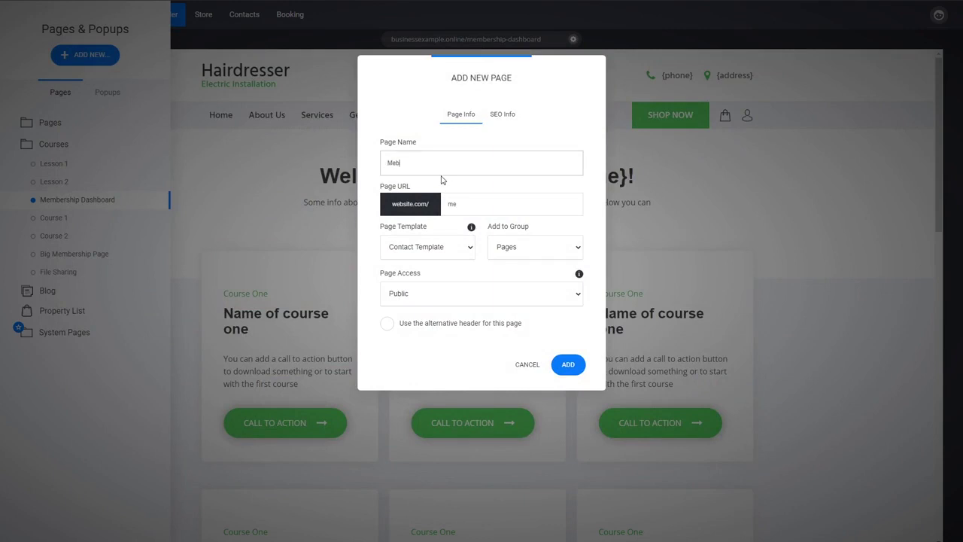
{"action": "type", "text": "rship Reg"}
{"action": "left_click", "coordinate": [523, 255]}
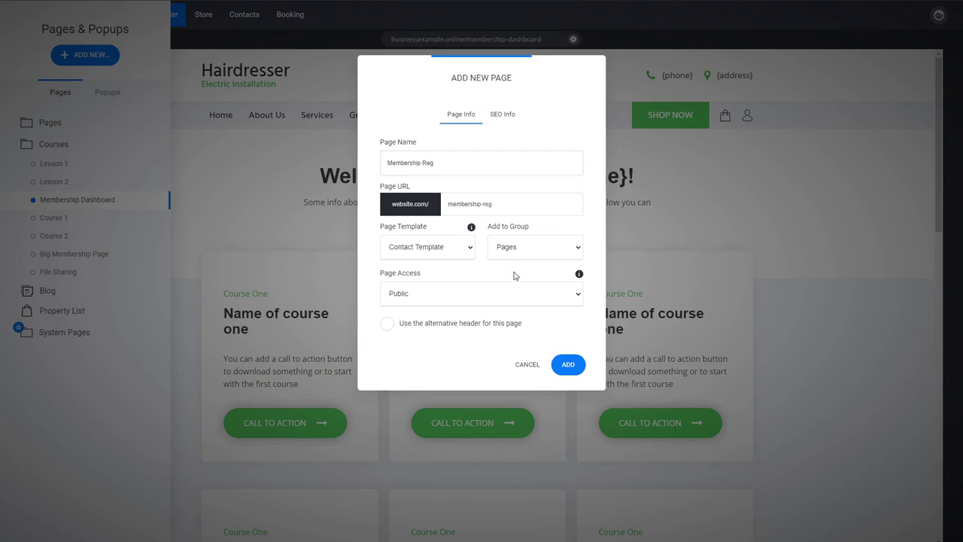
{"action": "left_click", "coordinate": [517, 277]}
{"action": "left_click", "coordinate": [568, 367]}
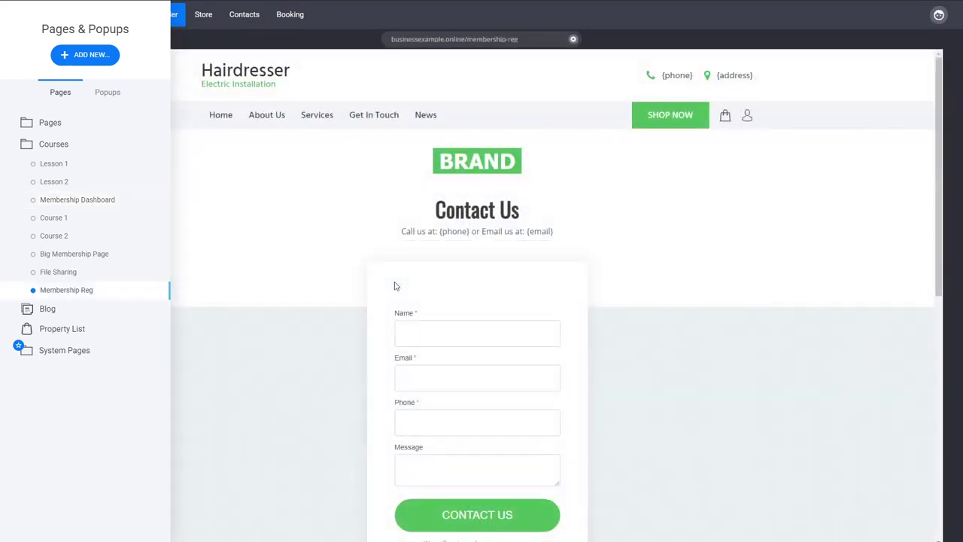
{"action": "left_click", "coordinate": [397, 286]}
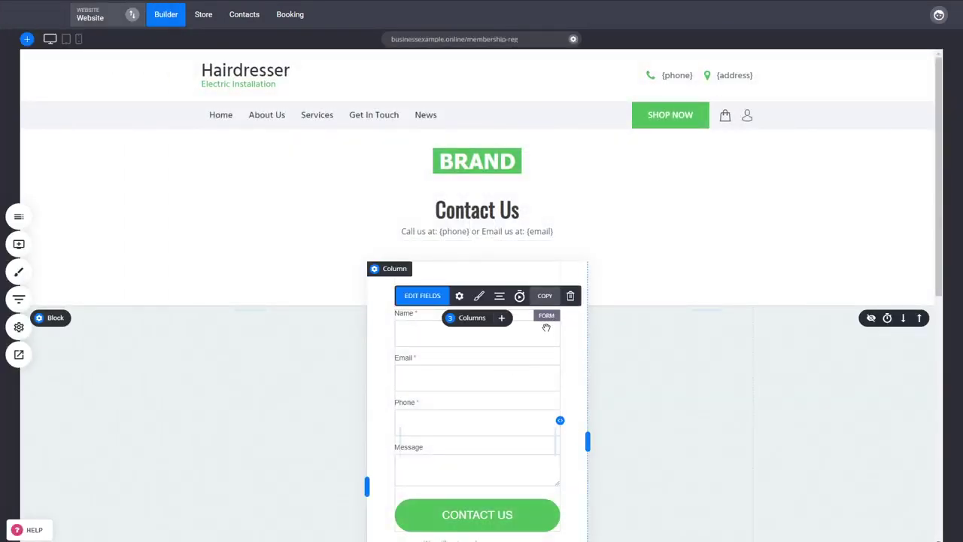
Delete the contact form widget and drop a Member Login / Registration widget into the section
{"action": "left_click", "coordinate": [570, 295]}
{"action": "left_click", "coordinate": [516, 246]}
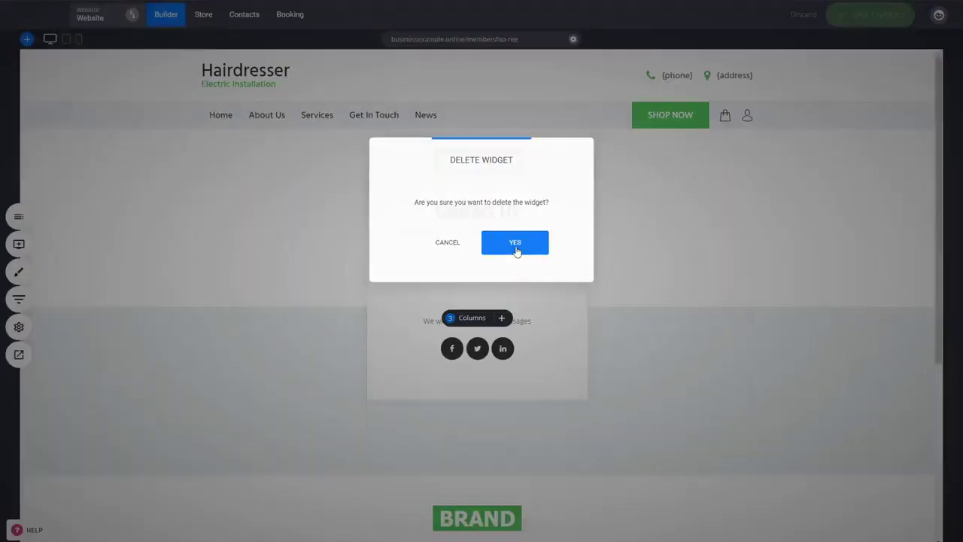
{"action": "left_click", "coordinate": [18, 244]}
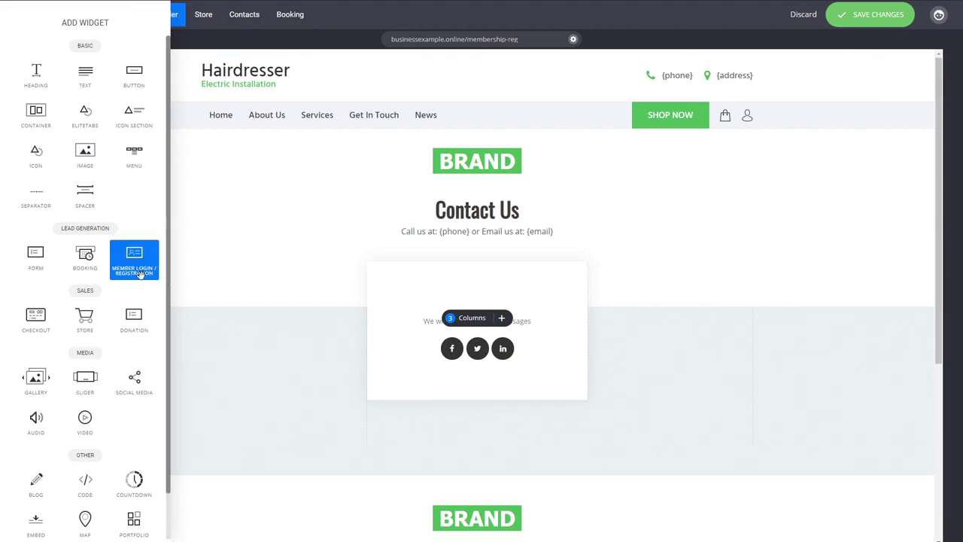
{"action": "left_click_drag", "start_coordinate": [132, 257], "coordinate": [447, 314]}
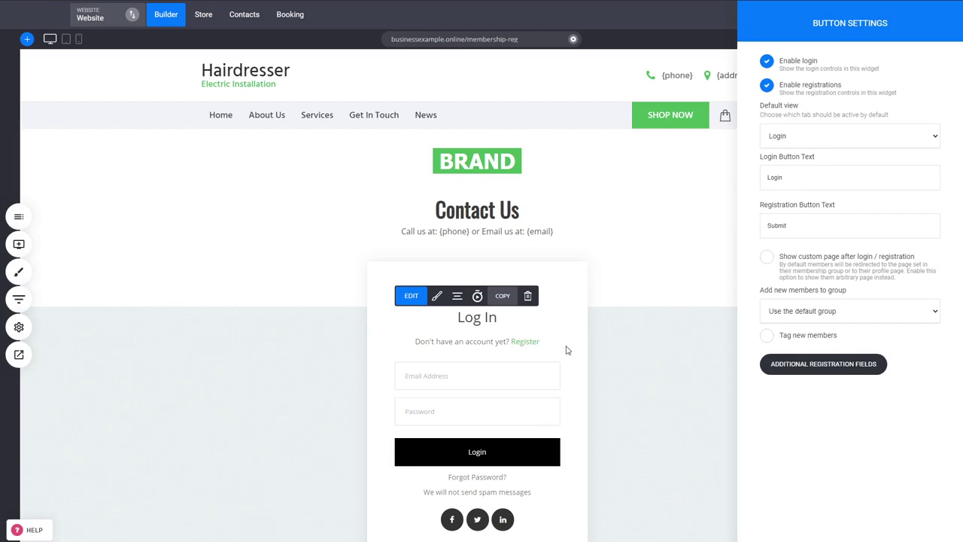
Set the member form's default view to Register and add a Phone registration field
{"action": "left_click", "coordinate": [824, 166]}
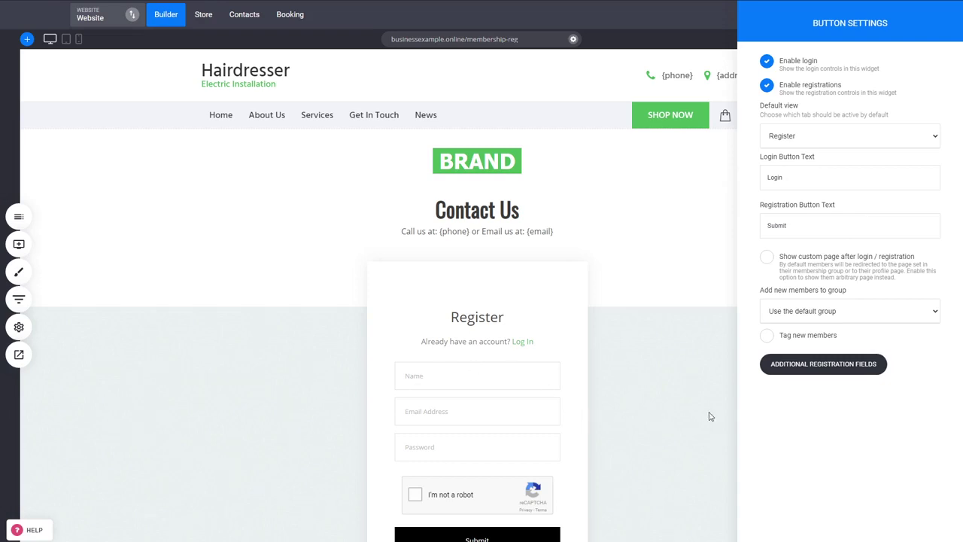
{"action": "left_click", "coordinate": [805, 368]}
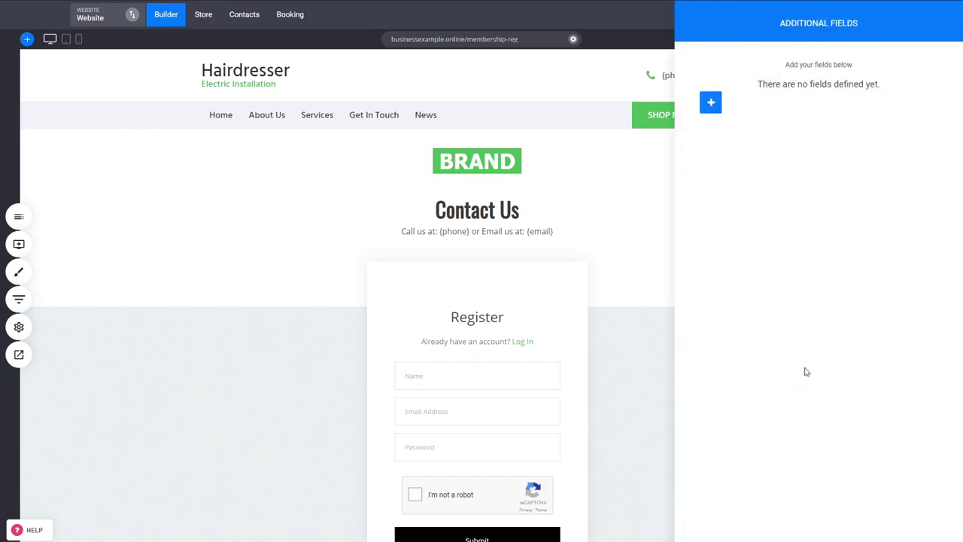
{"action": "left_click", "coordinate": [710, 103]}
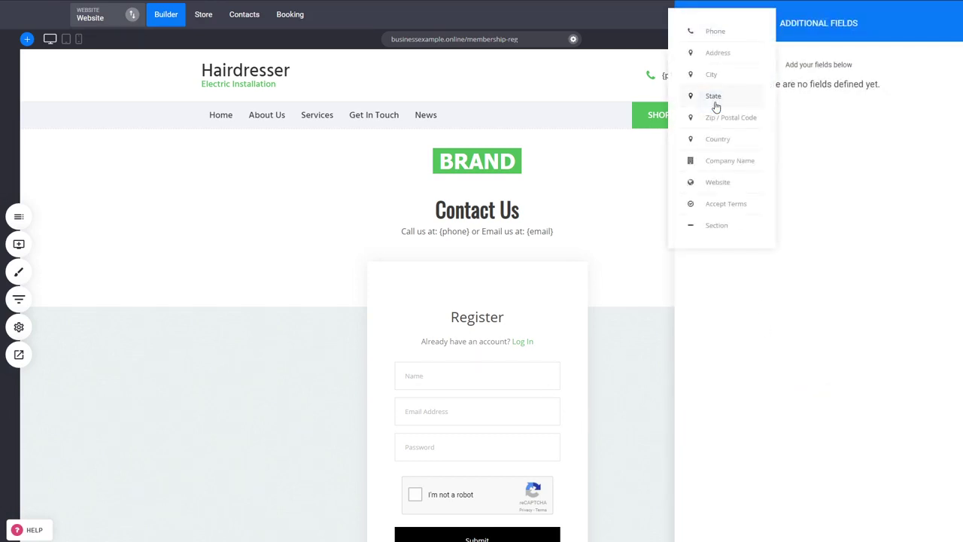
{"action": "left_click", "coordinate": [710, 35]}
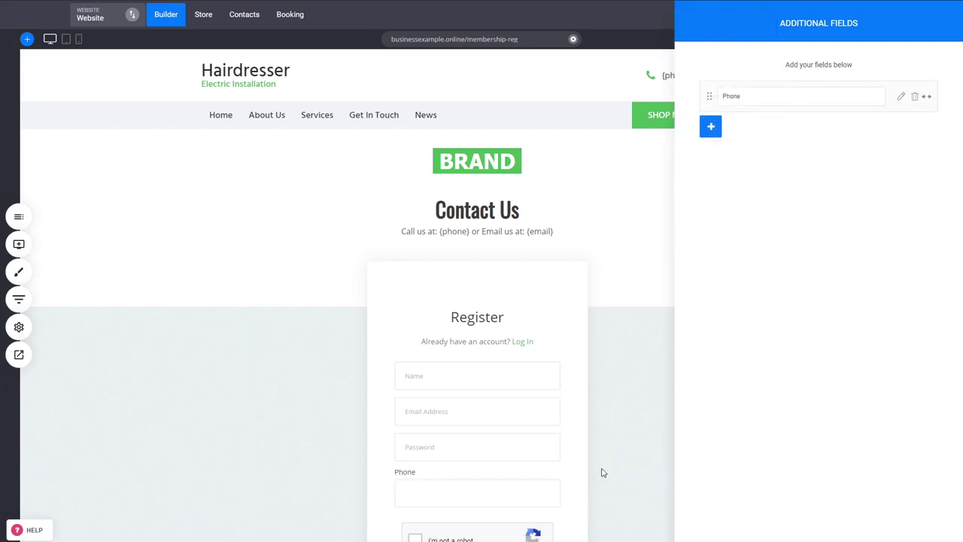
{"action": "left_click", "coordinate": [627, 299]}
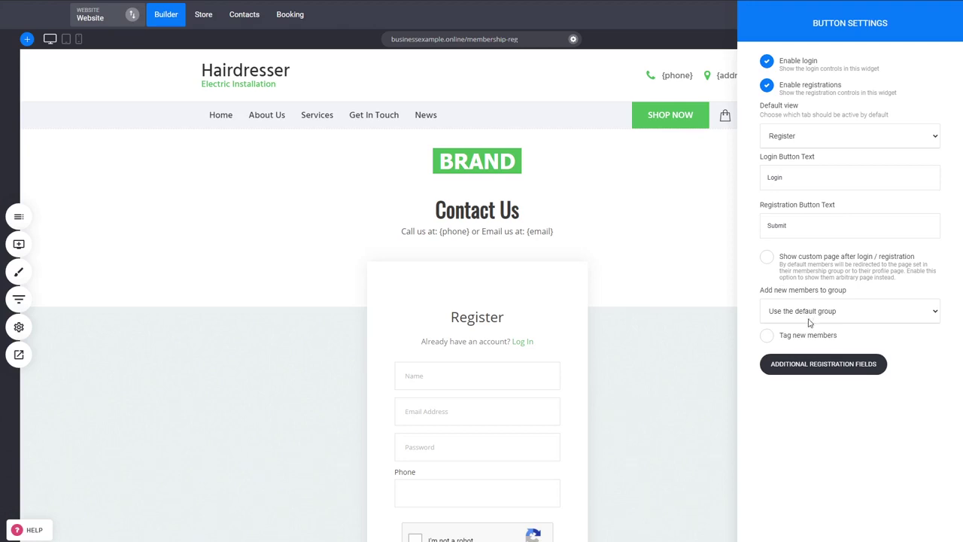
Add new registrants to the Courses group and enable a custom page after sign-up
{"action": "left_click", "coordinate": [781, 365]}
{"action": "left_click", "coordinate": [814, 341]}
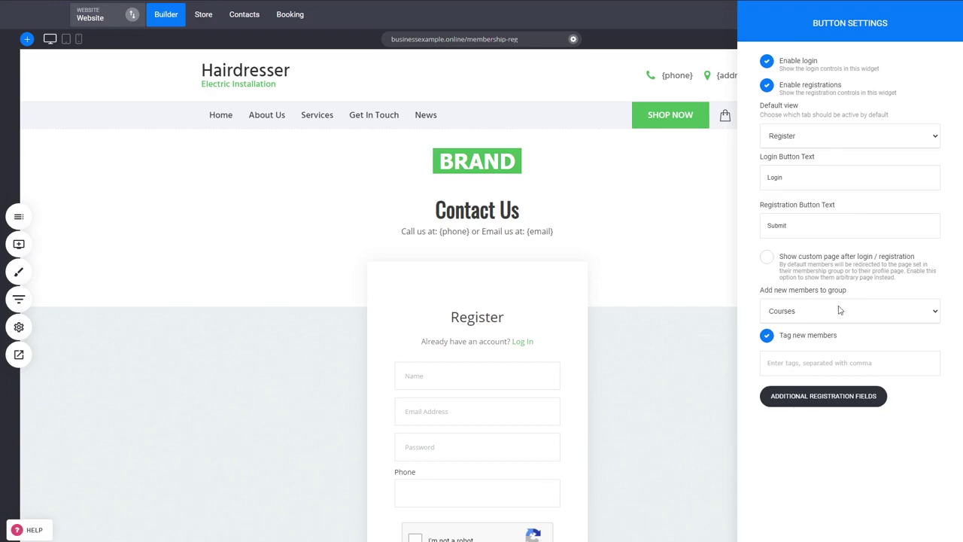
{"action": "left_click", "coordinate": [833, 279]}
{"action": "left_click", "coordinate": [809, 388]}
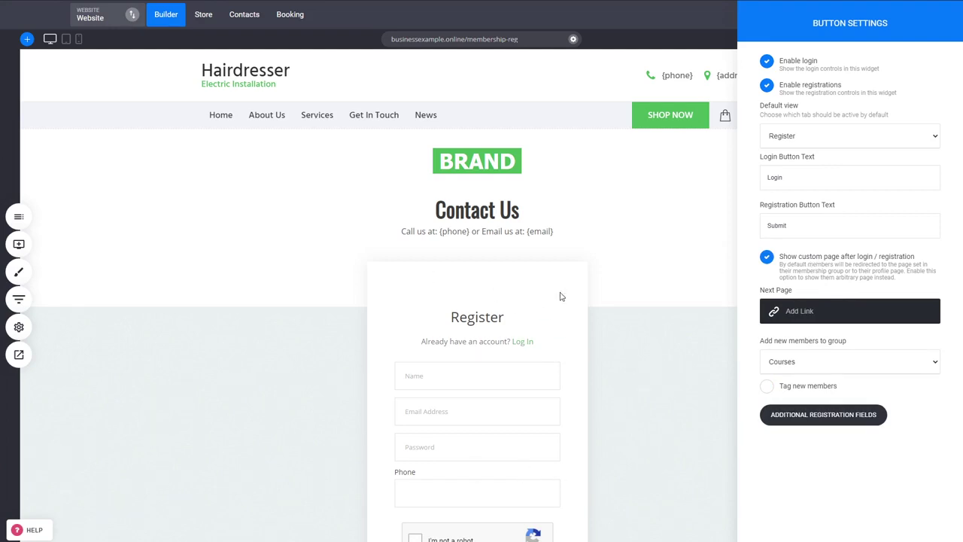
Link the post-sign-up page to Membership Dashboard and close the form settings
{"action": "left_click", "coordinate": [812, 321]}
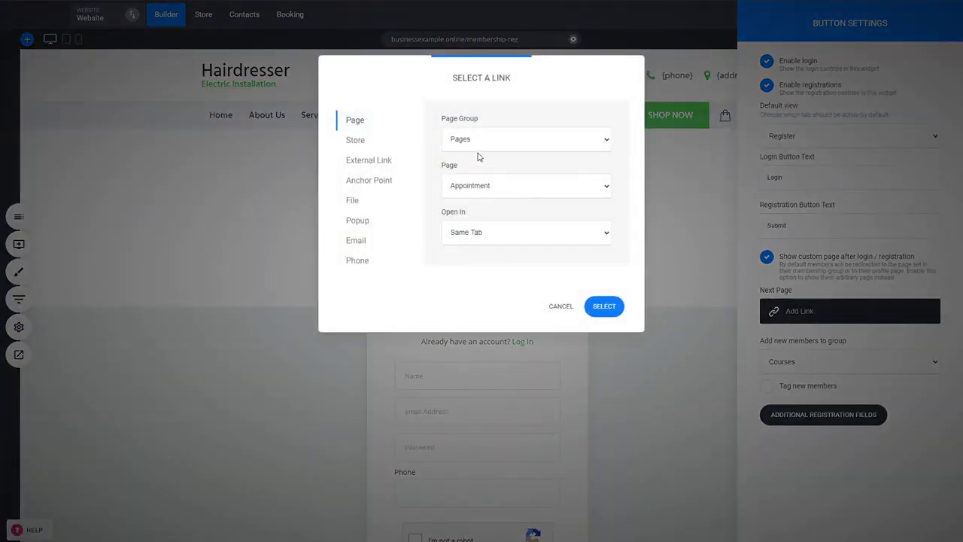
{"action": "left_click", "coordinate": [501, 224]}
{"action": "left_click", "coordinate": [616, 308]}
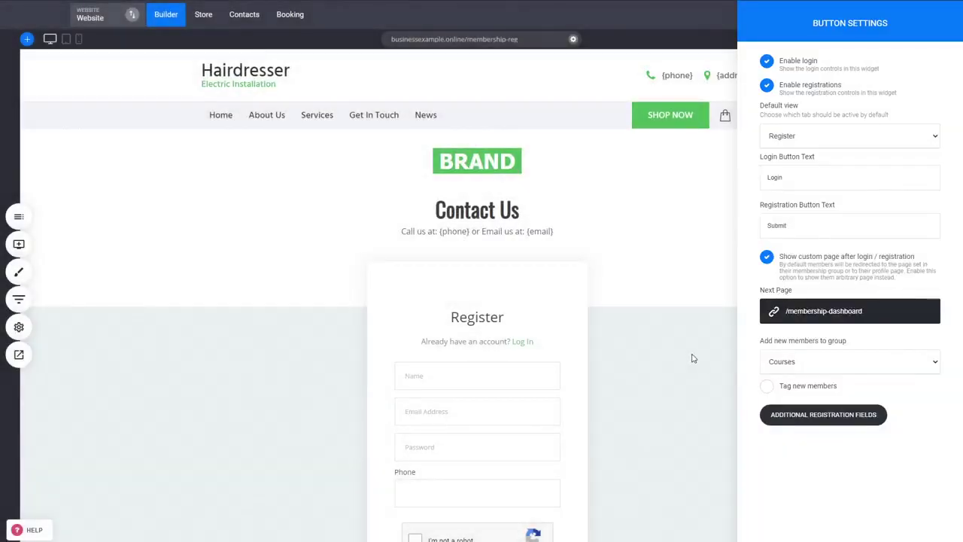
{"action": "left_click", "coordinate": [679, 367]}
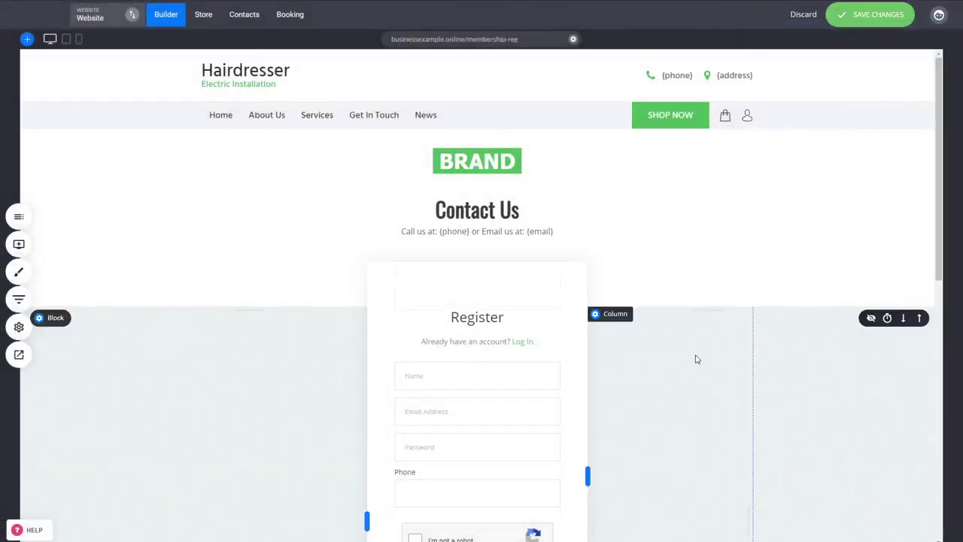
Save the page and open the website preview in a new tab
{"action": "scroll", "coordinate": [730, 359], "scroll_direction": "down", "scroll_amount": 2}
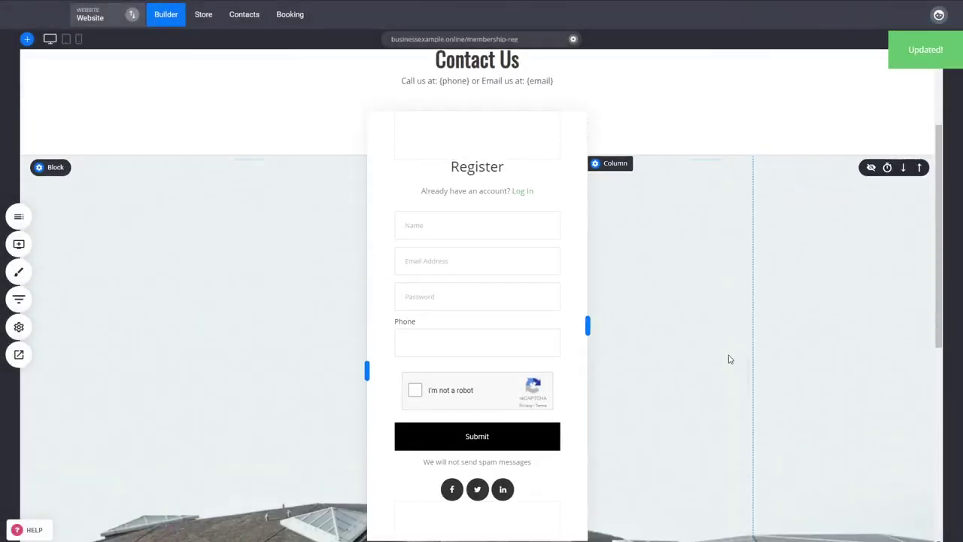
{"action": "left_click", "coordinate": [24, 359]}
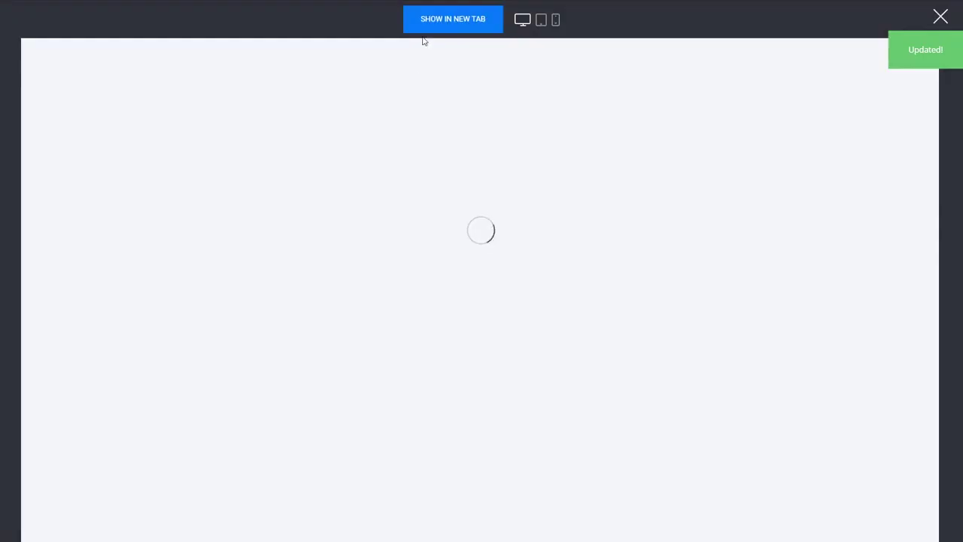
{"action": "left_click", "coordinate": [451, 31]}
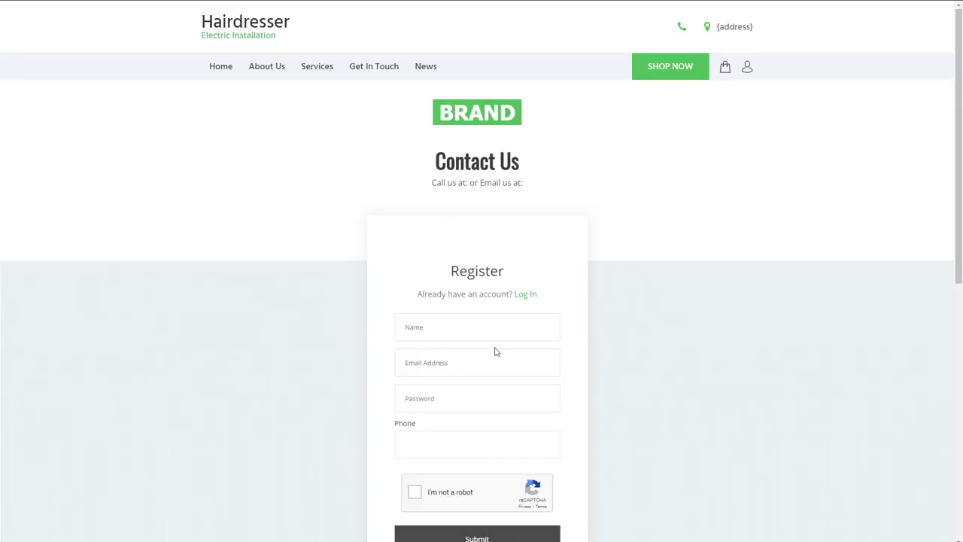
Fill in the registration form's name, e-mail and password, tick reCAPTCHA and submit
{"action": "left_click", "coordinate": [459, 370]}
{"action": "key", "text": "ctrl+v"}
{"action": "left_click", "coordinate": [452, 332]}
{"action": "key", "text": "ctrl+v"}
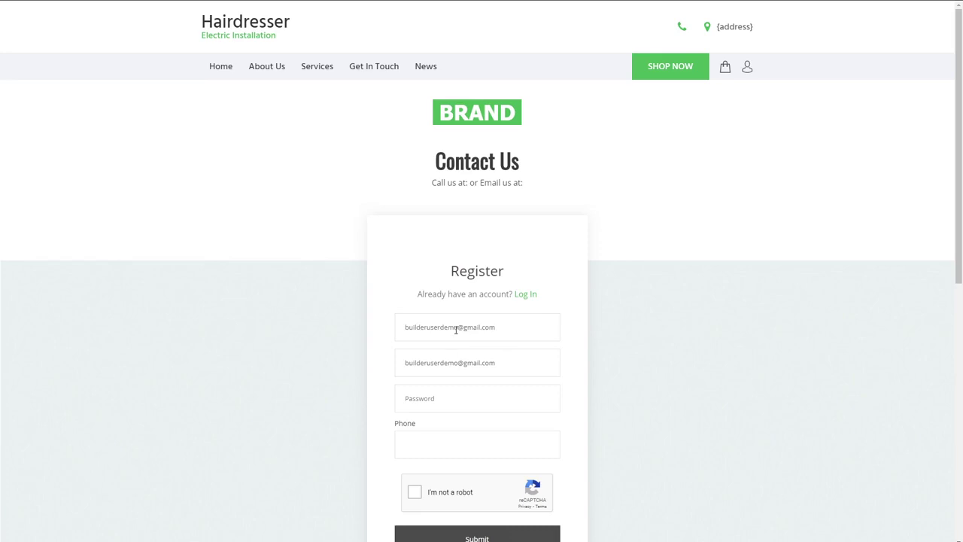
{"action": "key", "text": "ctrl+a"}
{"action": "type", "text": "John"}
{"action": "key", "text": "Tab"}
{"action": "key", "text": "Tab"}
{"action": "type", "text": "123456"}
{"action": "scroll", "coordinate": [624, 424], "scroll_direction": "down", "scroll_amount": 1}
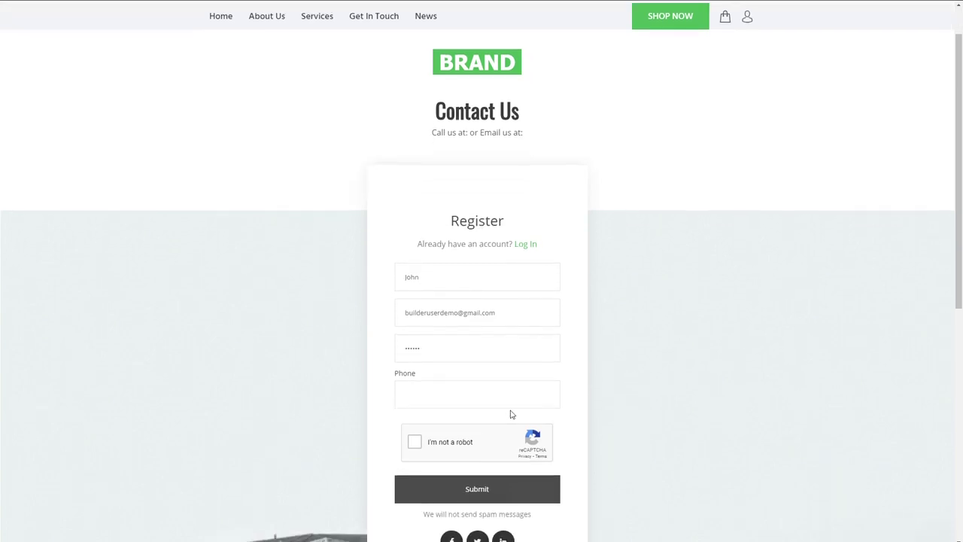
{"action": "left_click", "coordinate": [470, 443]}
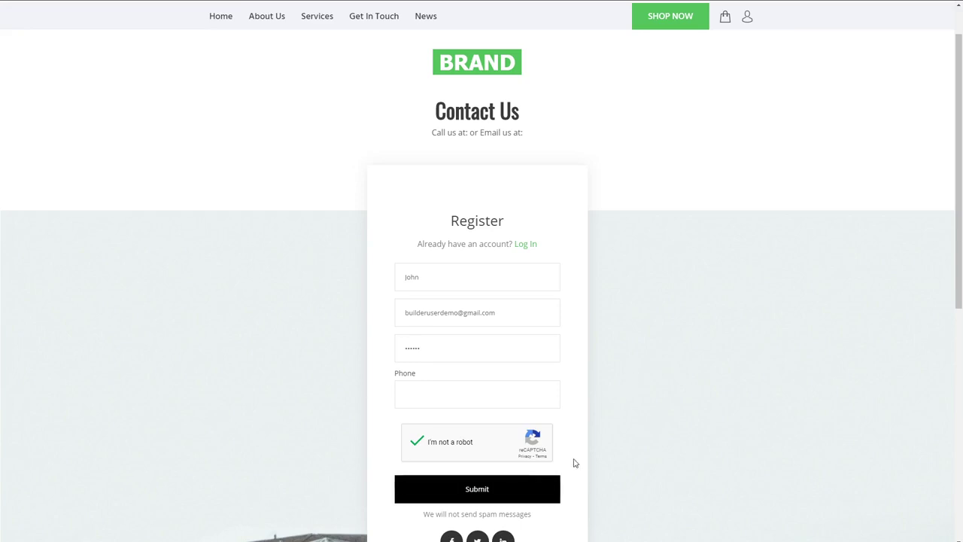
{"action": "left_click", "coordinate": [520, 498]}
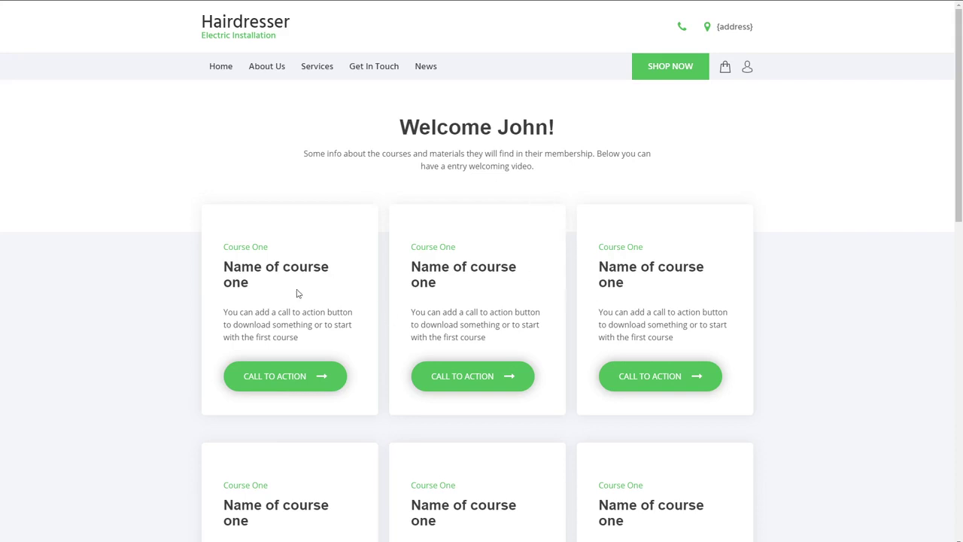
{"action": "scroll", "coordinate": [783, 371], "scroll_direction": "down", "scroll_amount": 1}
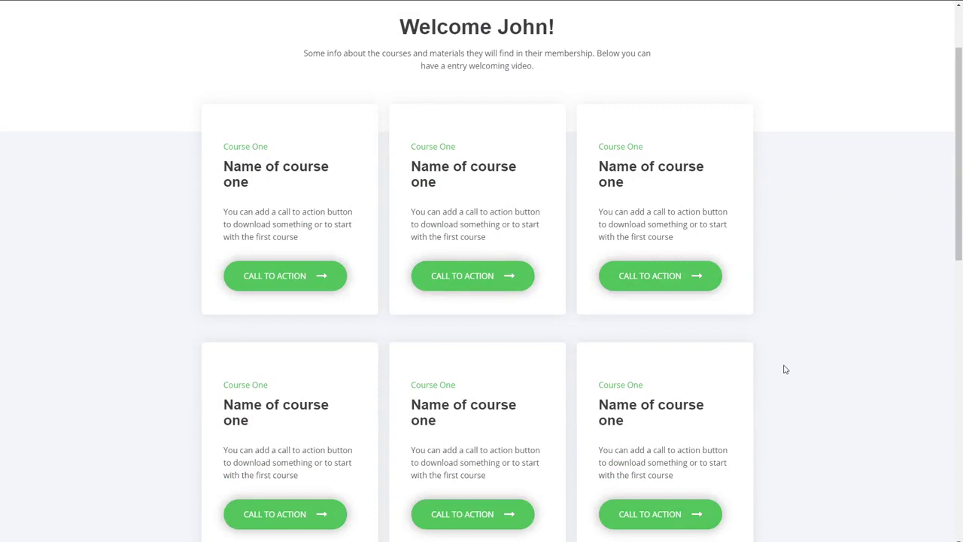
{"action": "scroll", "coordinate": [785, 370], "scroll_direction": "down", "scroll_amount": 1}
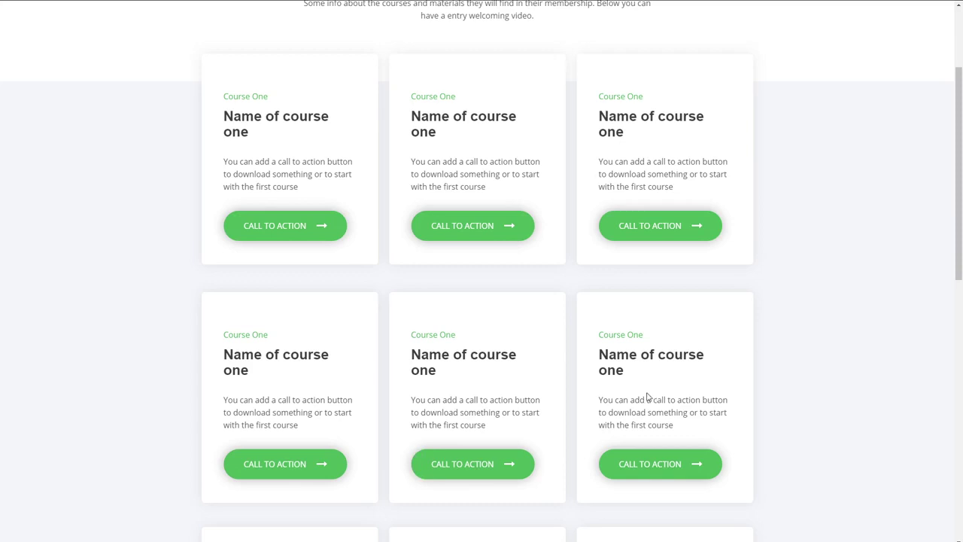
{"action": "scroll", "coordinate": [570, 383], "scroll_direction": "down", "scroll_amount": 2}
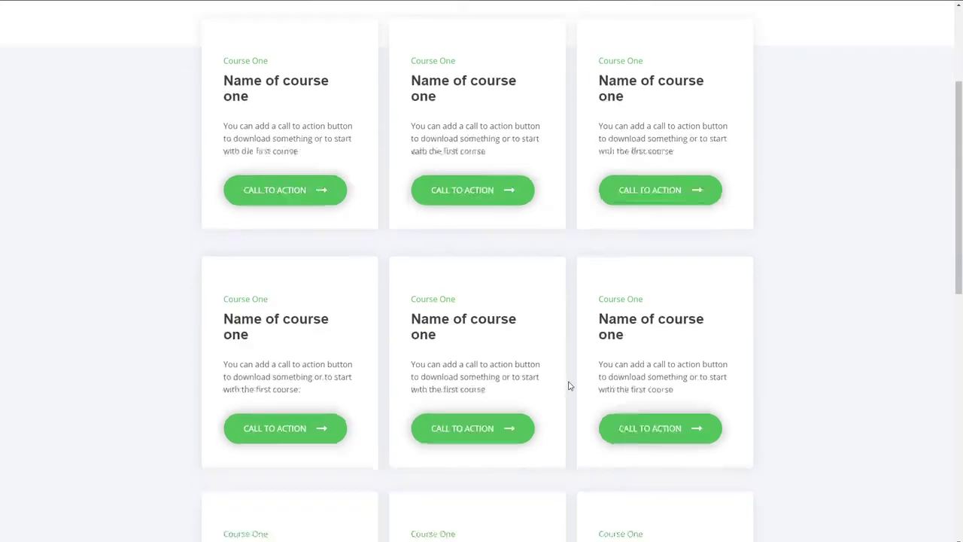
{"action": "scroll", "coordinate": [570, 382], "scroll_direction": "up", "scroll_amount": 4}
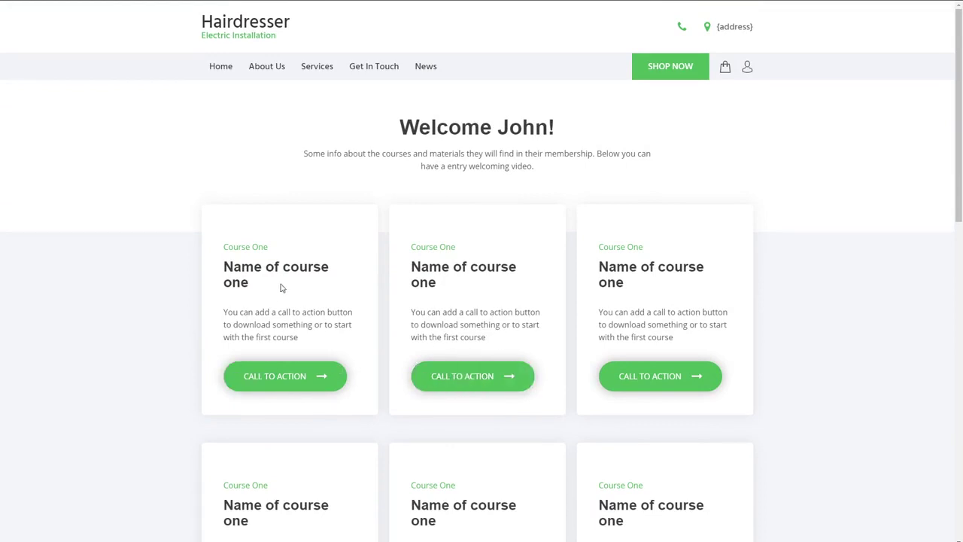
{"action": "left_click", "coordinate": [471, 382]}
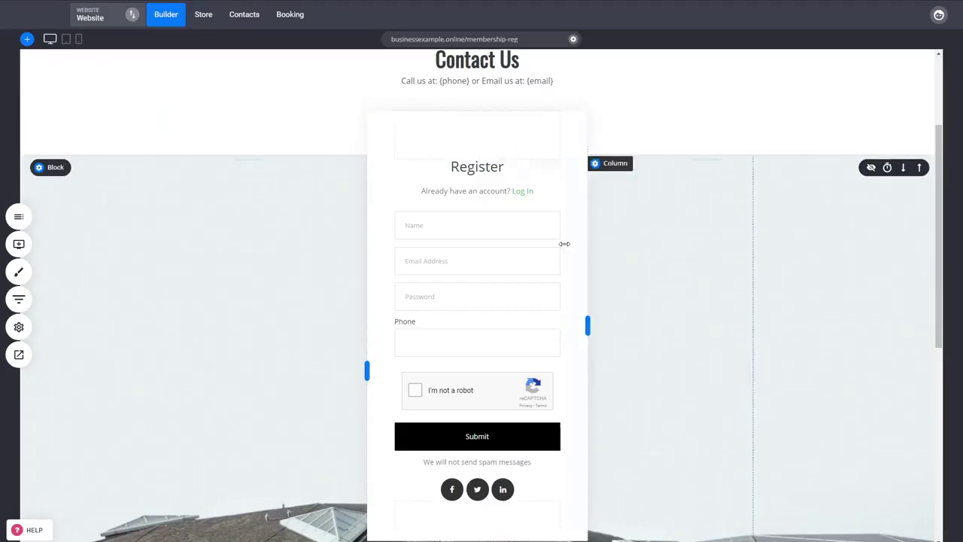
Add the Courses group to the Lesson 2 page's allowed member groups and save
{"action": "scroll", "coordinate": [66, 233], "scroll_direction": "up", "scroll_amount": 3}
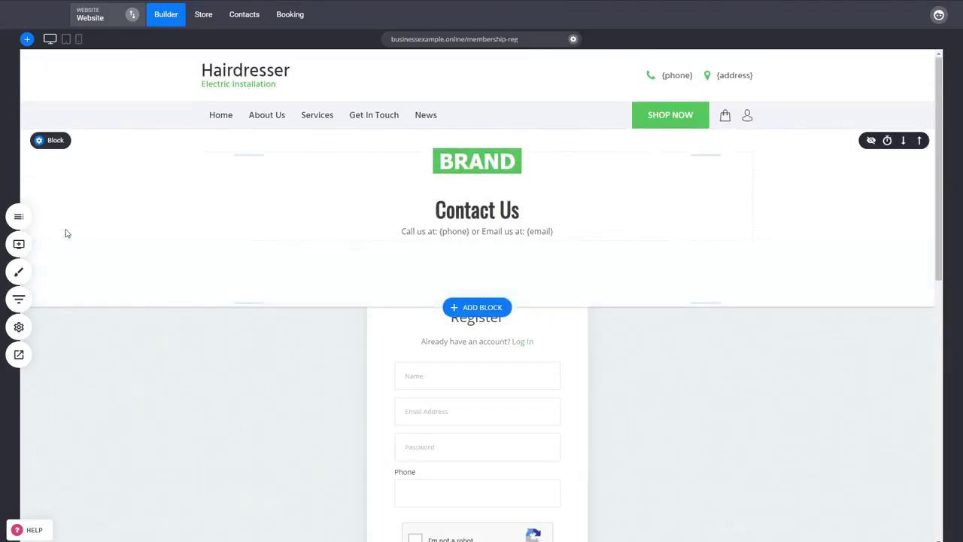
{"action": "left_click", "coordinate": [21, 220]}
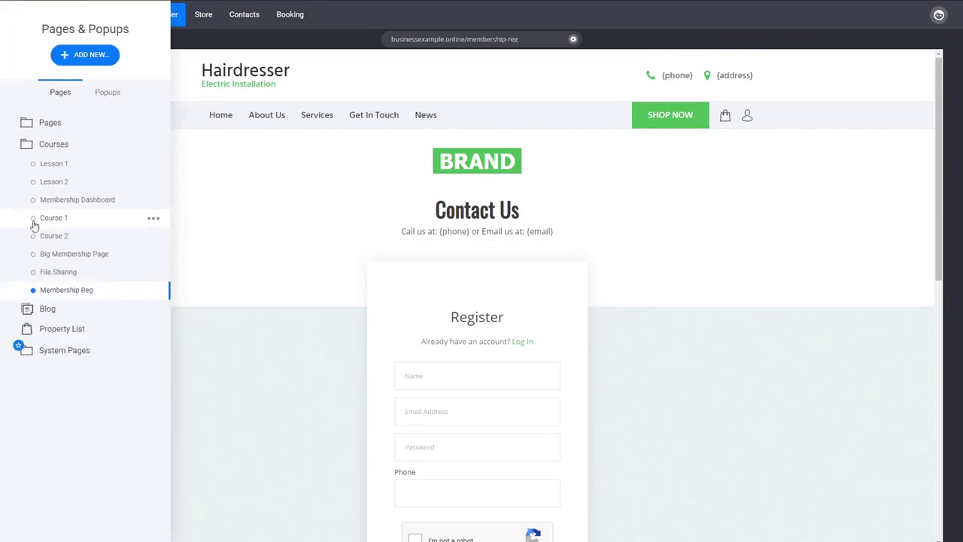
{"action": "left_click", "coordinate": [152, 184]}
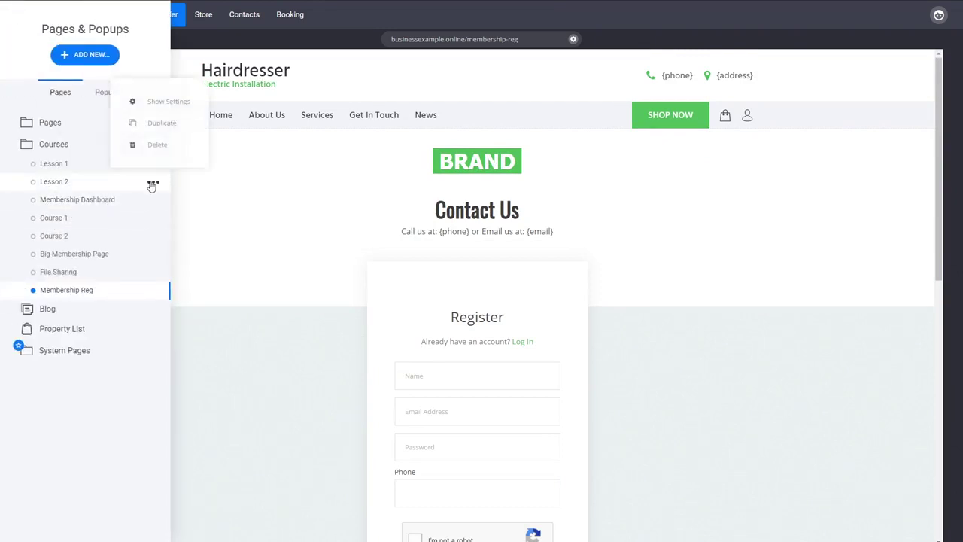
{"action": "left_click", "coordinate": [169, 103]}
{"action": "left_click", "coordinate": [451, 320]}
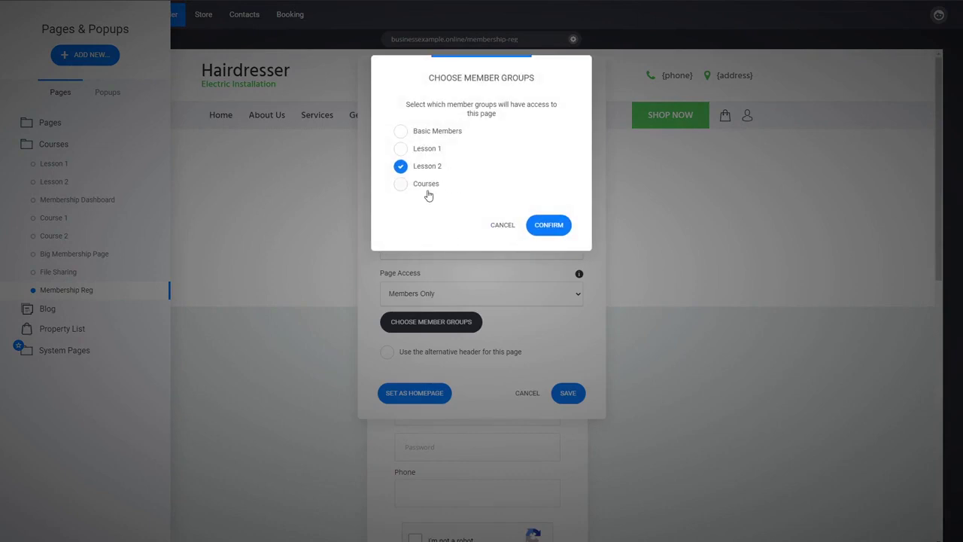
{"action": "left_click", "coordinate": [429, 190]}
{"action": "left_click", "coordinate": [548, 226]}
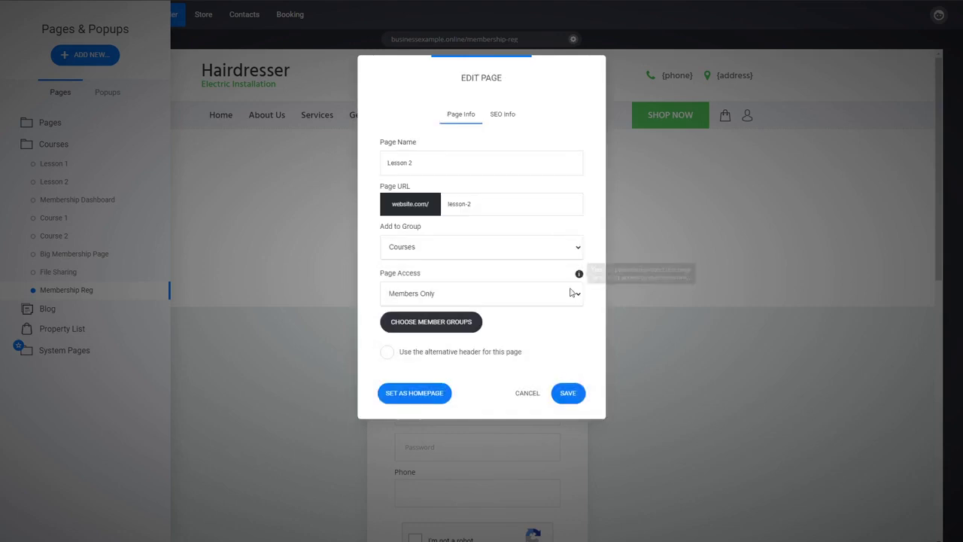
{"action": "left_click", "coordinate": [568, 393]}
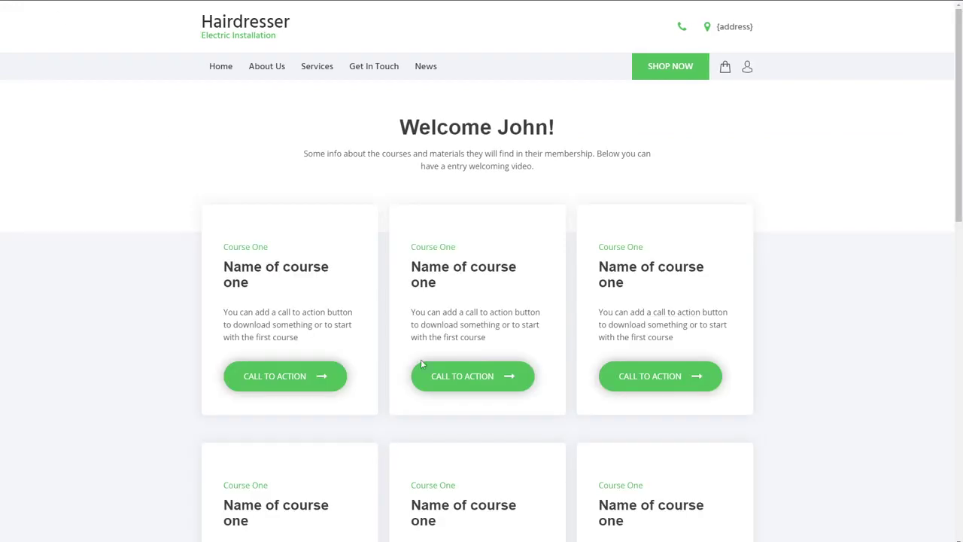
Try the second course from the live dashboard, then switch the builder to Contacts
{"action": "left_click", "coordinate": [481, 377]}
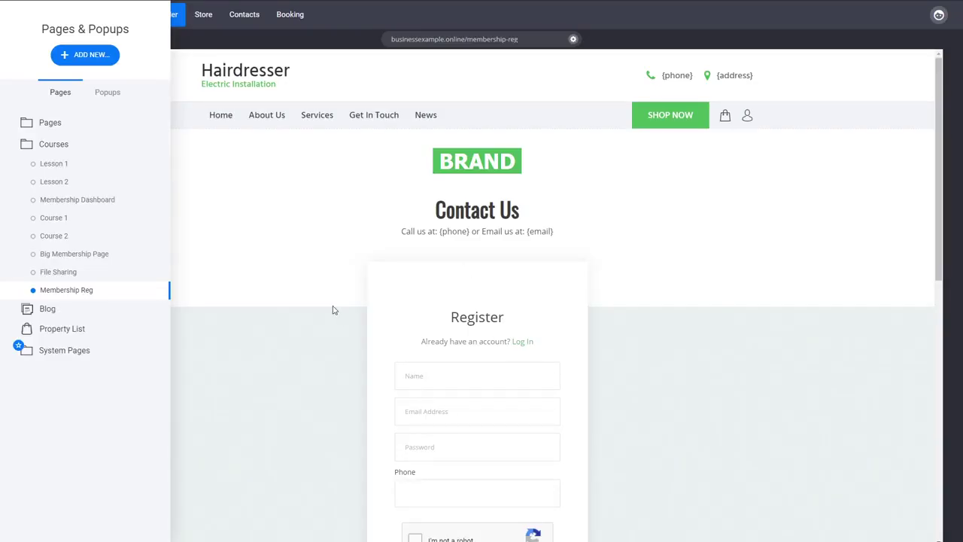
{"action": "left_click", "coordinate": [334, 310]}
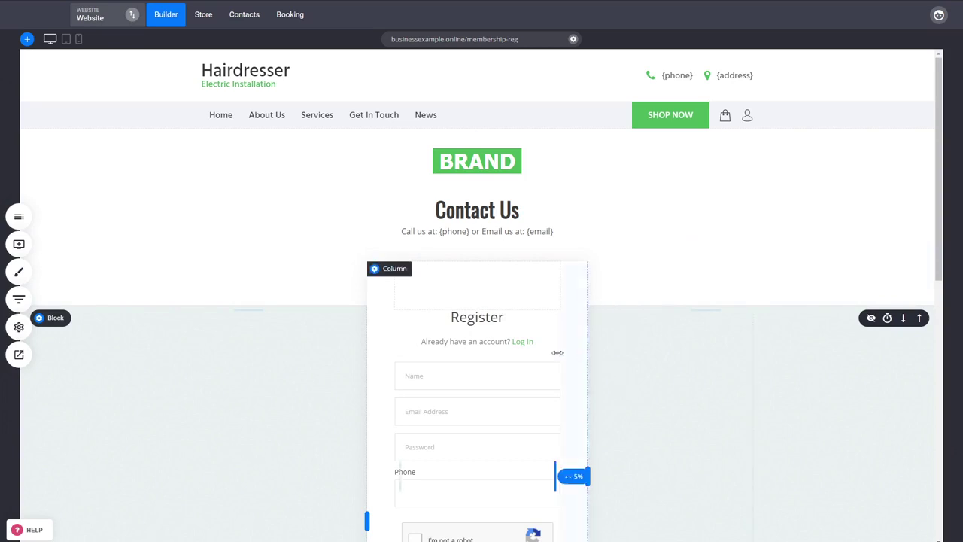
{"action": "left_click", "coordinate": [244, 17]}
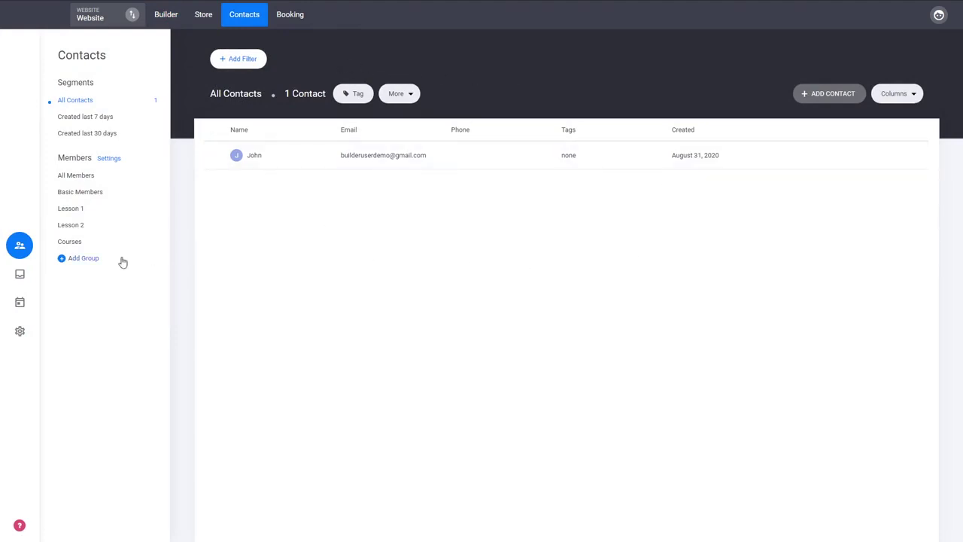
Open the Courses group's contact and add it to the Lesson 1 and Lesson 2 groups
{"action": "left_click", "coordinate": [75, 241]}
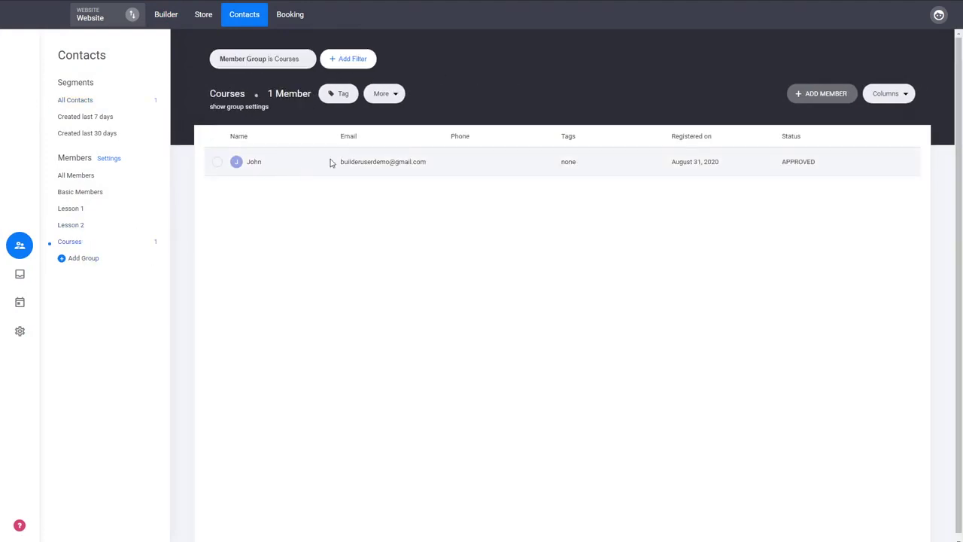
{"action": "left_click", "coordinate": [377, 167]}
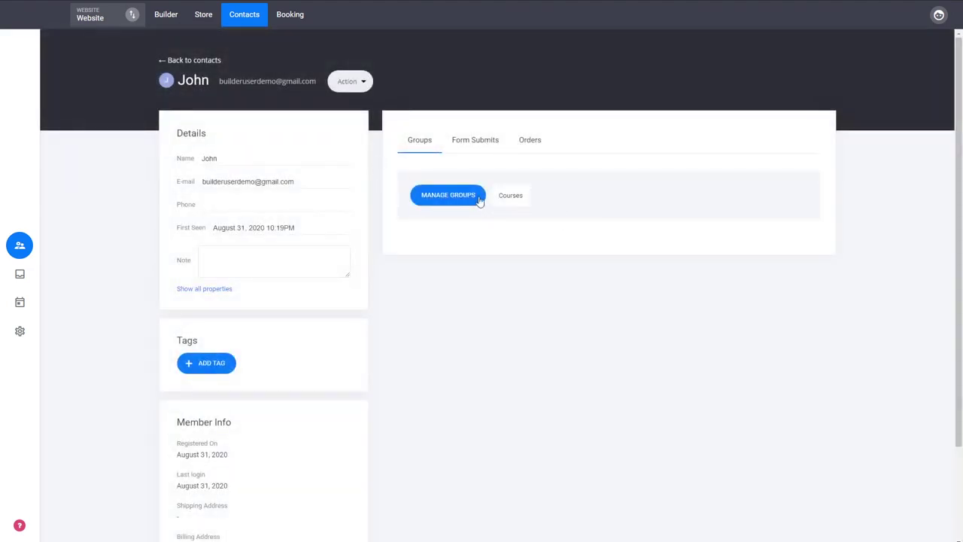
{"action": "left_click_drag", "start_coordinate": [479, 200], "coordinate": [515, 197]}
{"action": "left_click", "coordinate": [525, 233]}
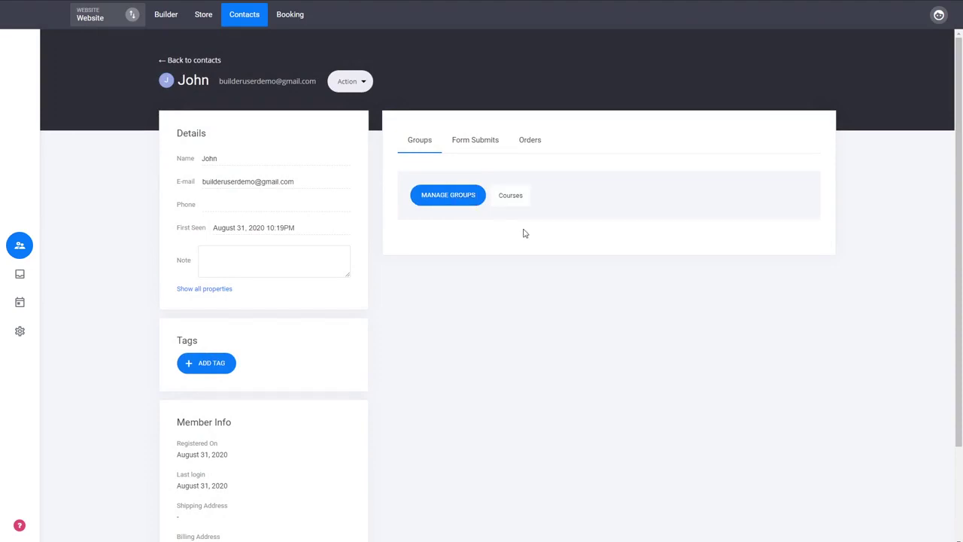
{"action": "left_click", "coordinate": [470, 200]}
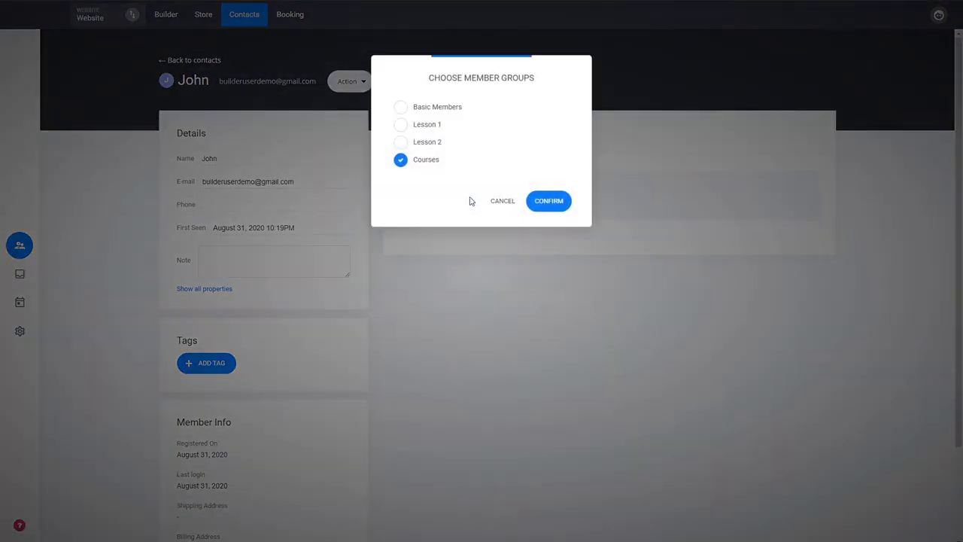
{"action": "left_click", "coordinate": [430, 147]}
{"action": "left_click", "coordinate": [430, 126]}
{"action": "left_click", "coordinate": [550, 209]}
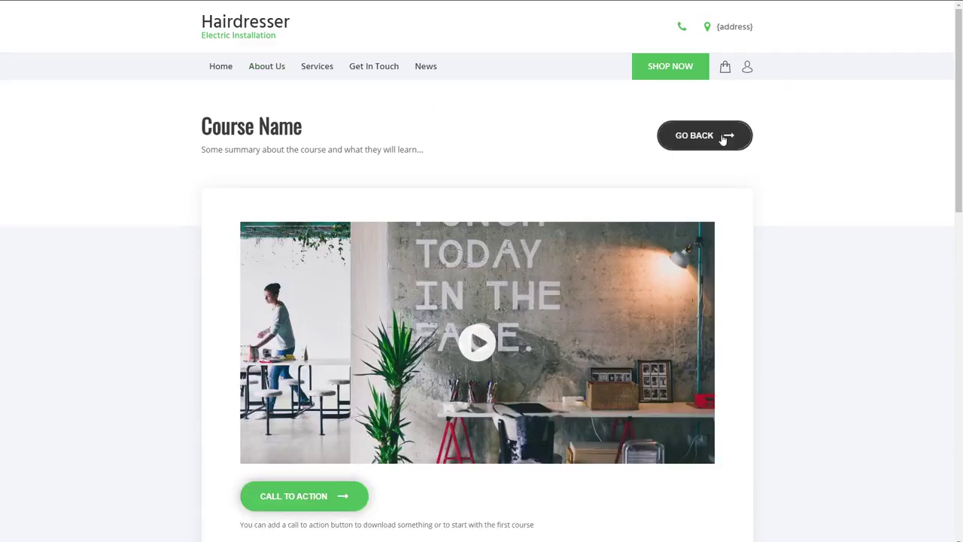
{"action": "left_click", "coordinate": [723, 139]}
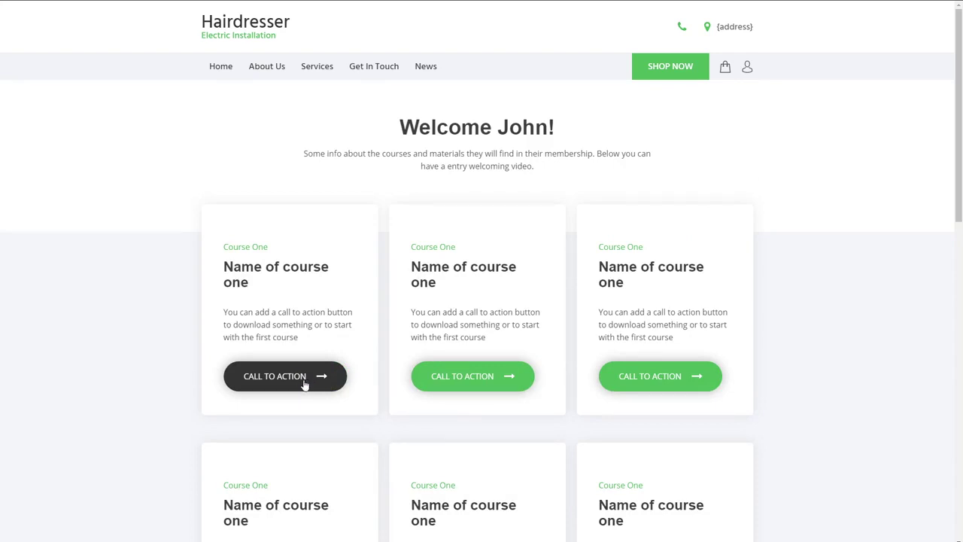
{"action": "left_click", "coordinate": [301, 385]}
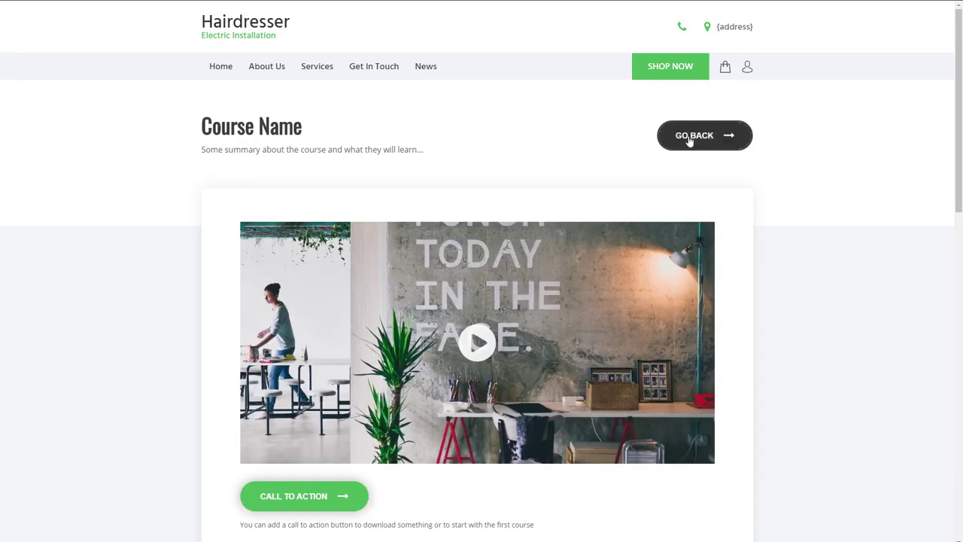
{"action": "left_click", "coordinate": [690, 140]}
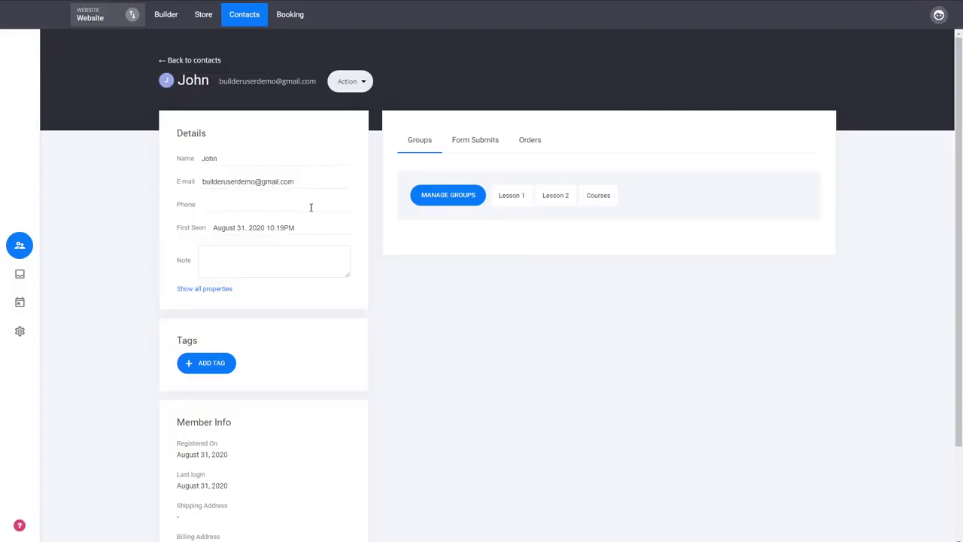
Verify Lesson 2 and Lesson 1 each list one member, then return to the Builder
{"action": "left_click", "coordinate": [205, 63]}
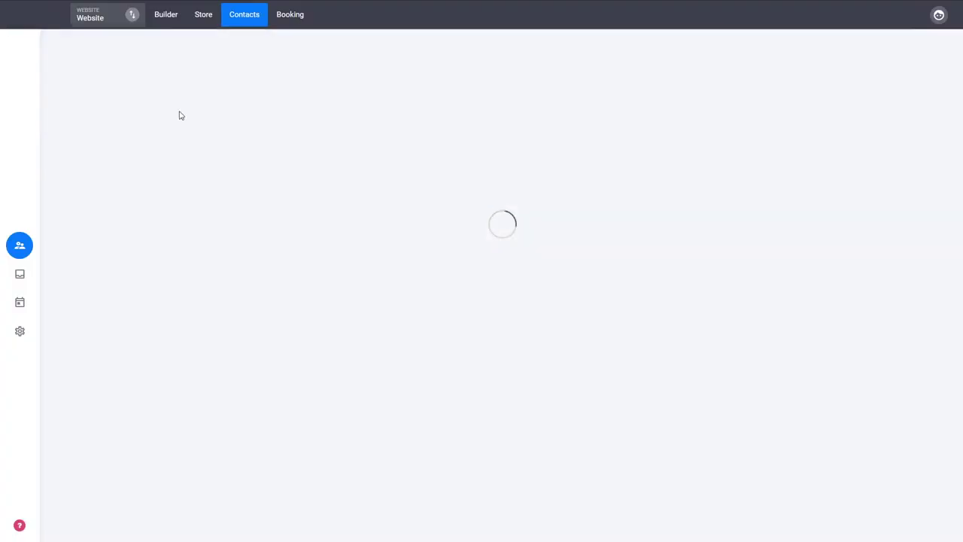
{"action": "left_click", "coordinate": [82, 227]}
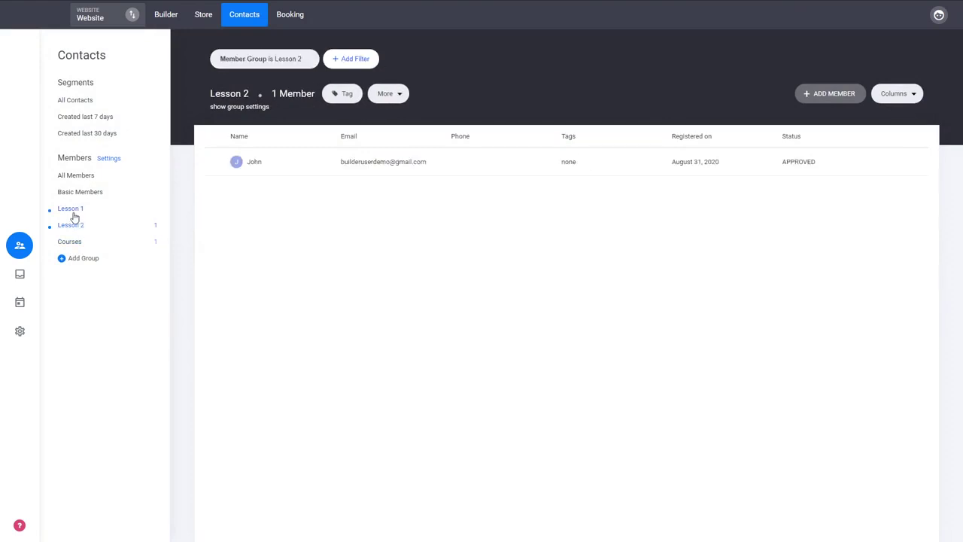
{"action": "left_click", "coordinate": [74, 212]}
{"action": "left_click", "coordinate": [164, 18]}
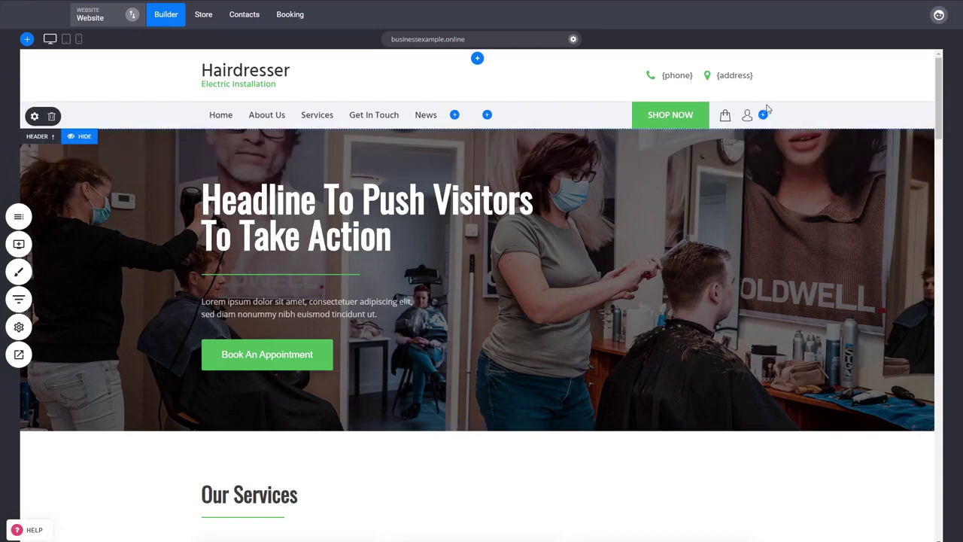
Swap the header's account icon for a Login / Profile widget and save the changes
{"action": "left_click", "coordinate": [766, 109]}
{"action": "left_click", "coordinate": [529, 245]}
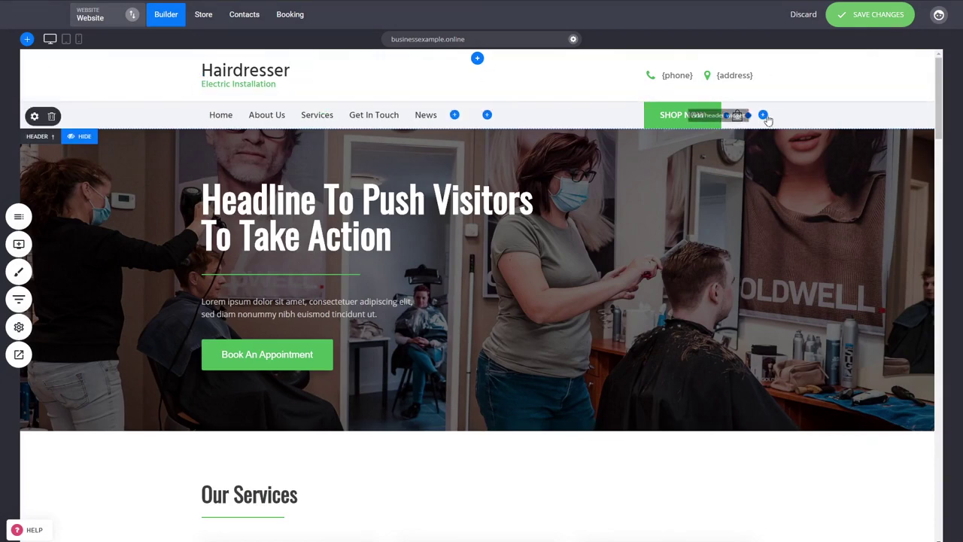
{"action": "left_click", "coordinate": [764, 115]}
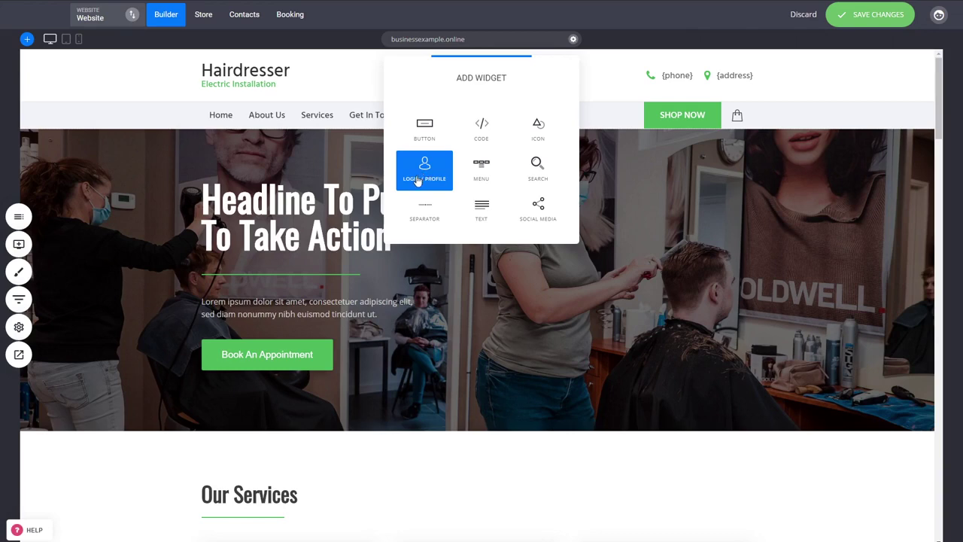
{"action": "left_click", "coordinate": [418, 181]}
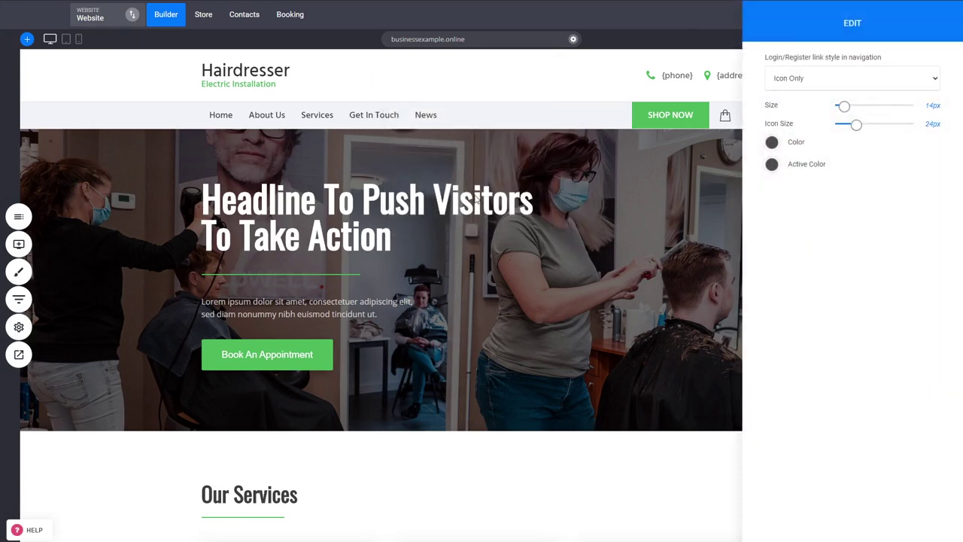
{"action": "left_click", "coordinate": [568, 180]}
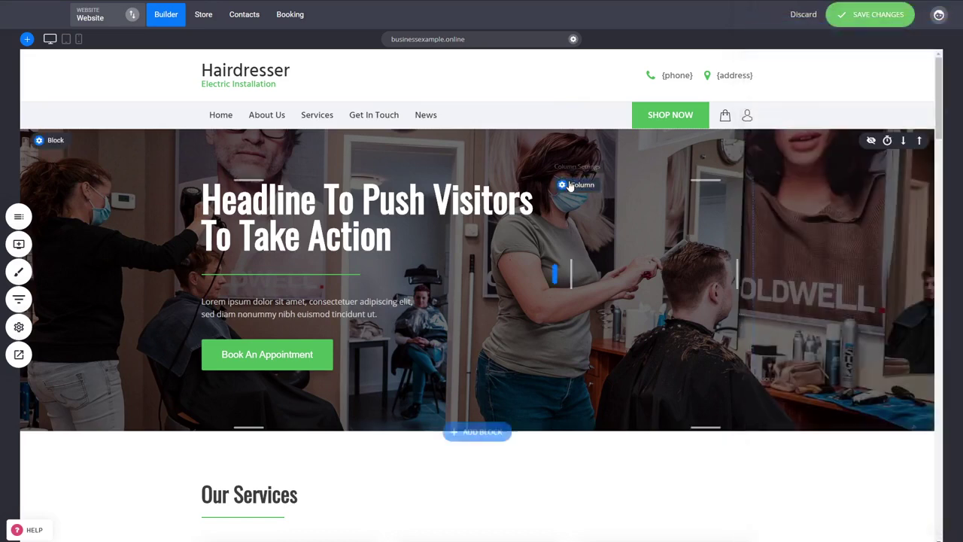
{"action": "left_click", "coordinate": [871, 15]}
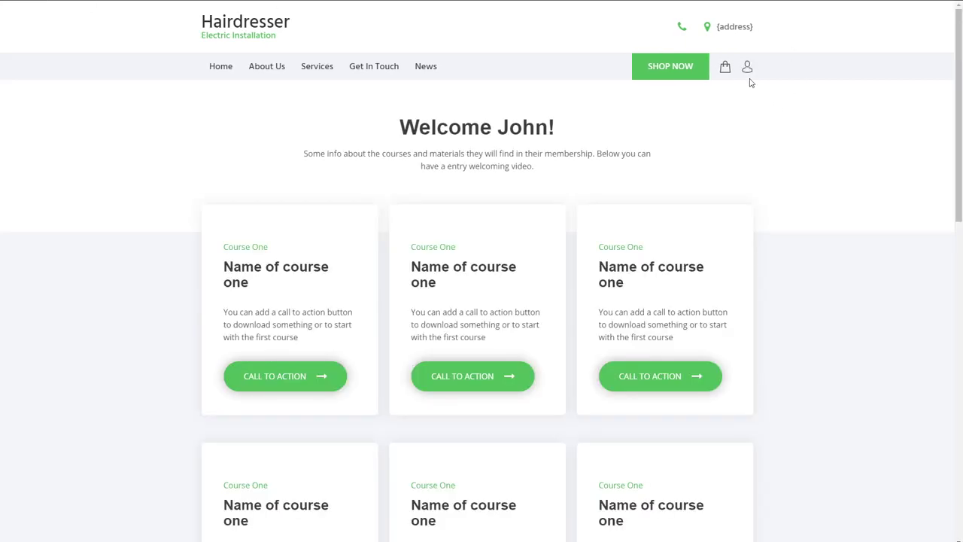
Open the member's account Details page from the user icon in the live site's header
{"action": "left_click", "coordinate": [749, 69]}
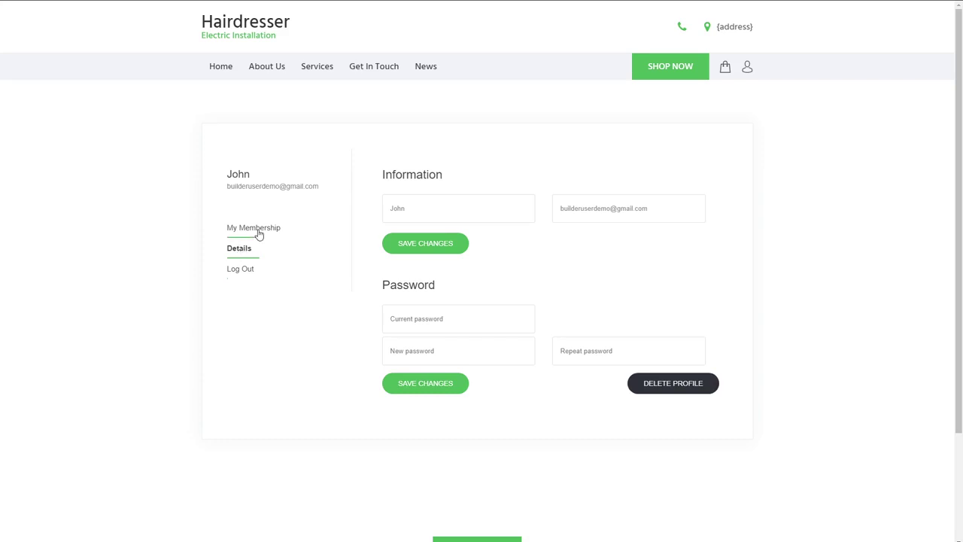
View the Courses membership with its Lesson 1 and Lesson 2 content, then exit the preview to the editor
{"action": "left_click", "coordinate": [258, 234]}
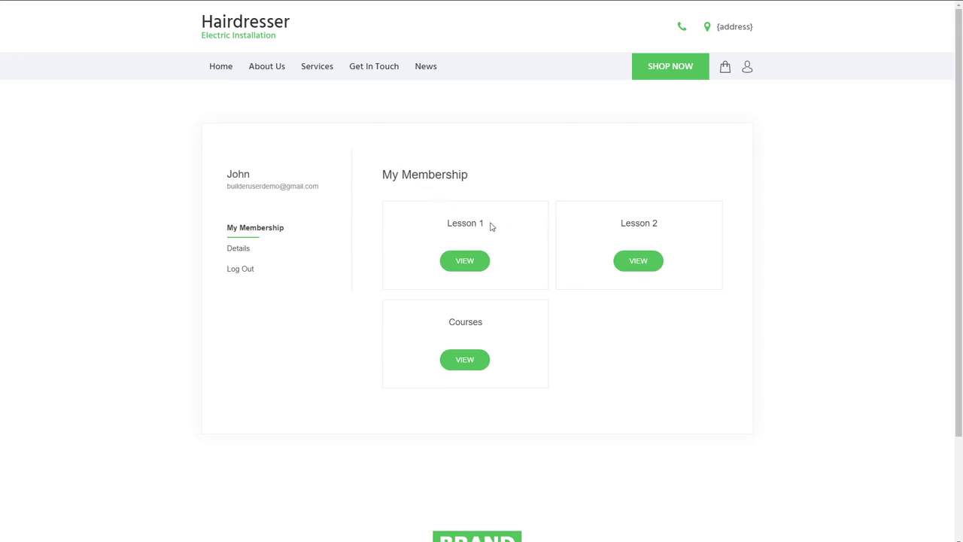
{"action": "left_click", "coordinate": [480, 270]}
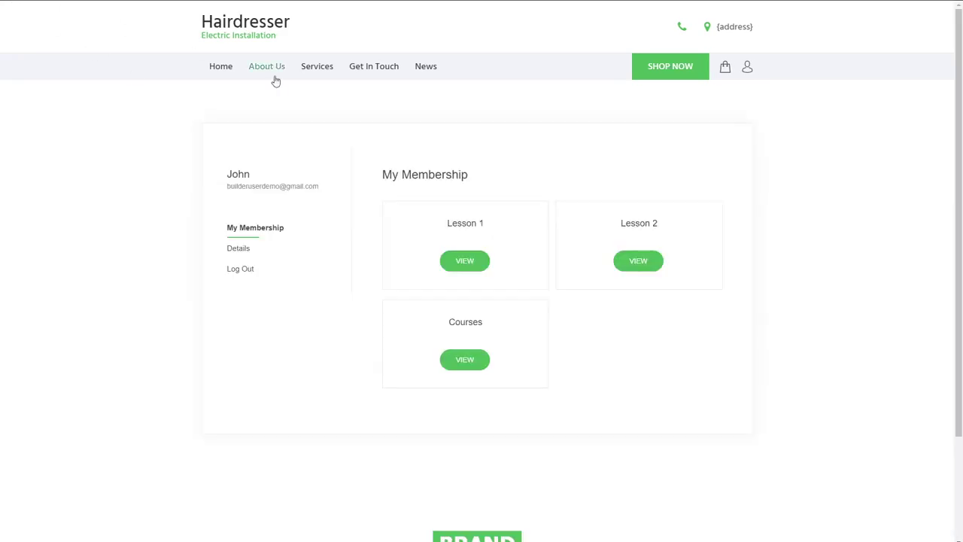
{"action": "left_click", "coordinate": [644, 269]}
{"action": "left_click", "coordinate": [476, 367]}
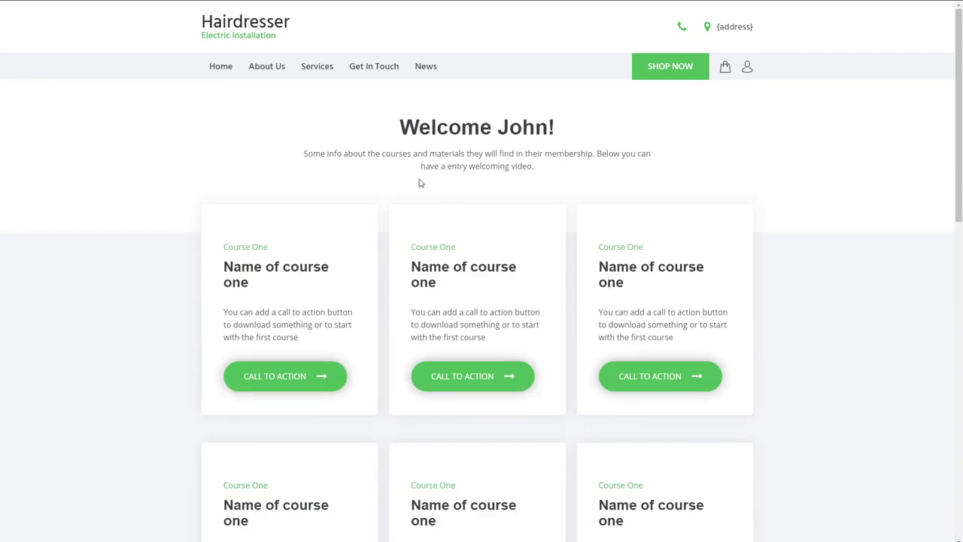
{"action": "left_click", "coordinate": [9, 1]}
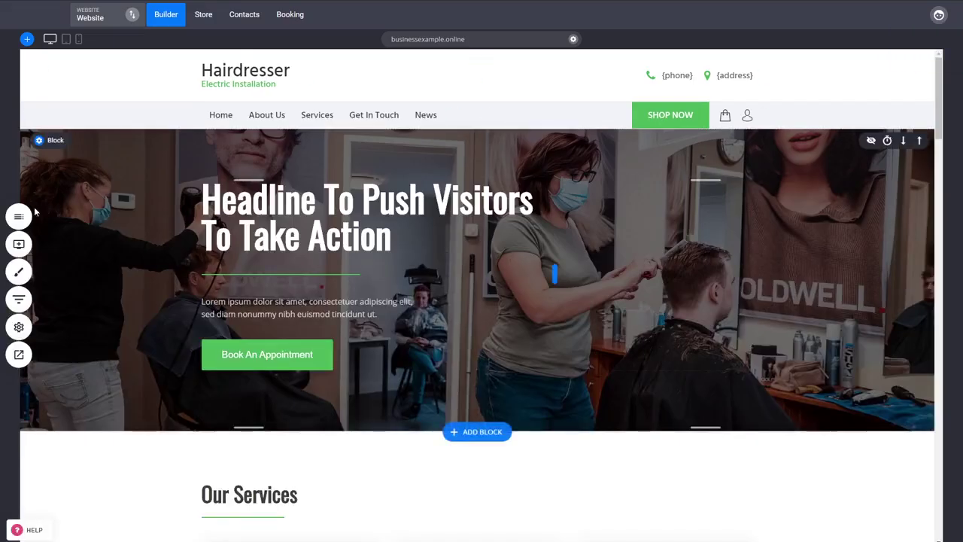
{"action": "left_click", "coordinate": [20, 216]}
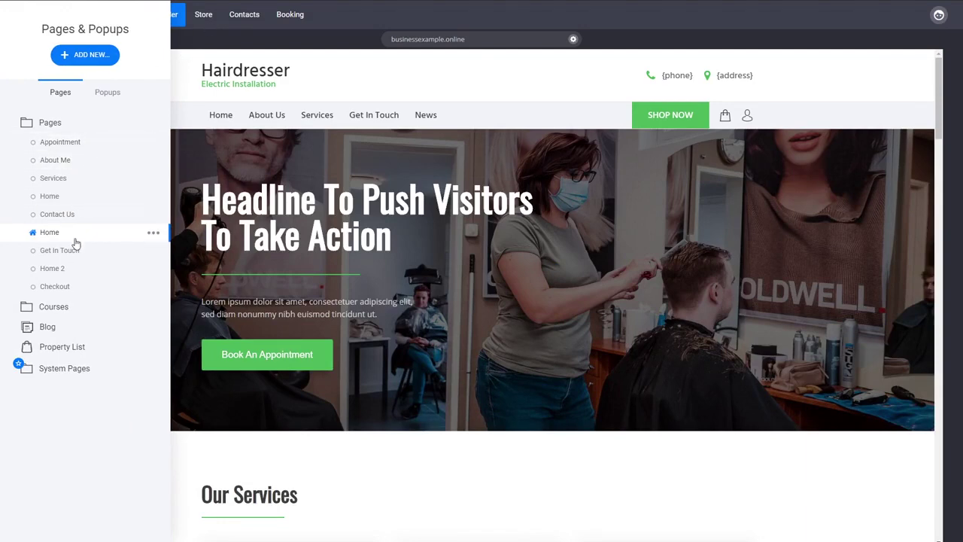
Open the Membership Reg page in the Courses group, then switch to the Store dashboard
{"action": "left_click", "coordinate": [76, 308]}
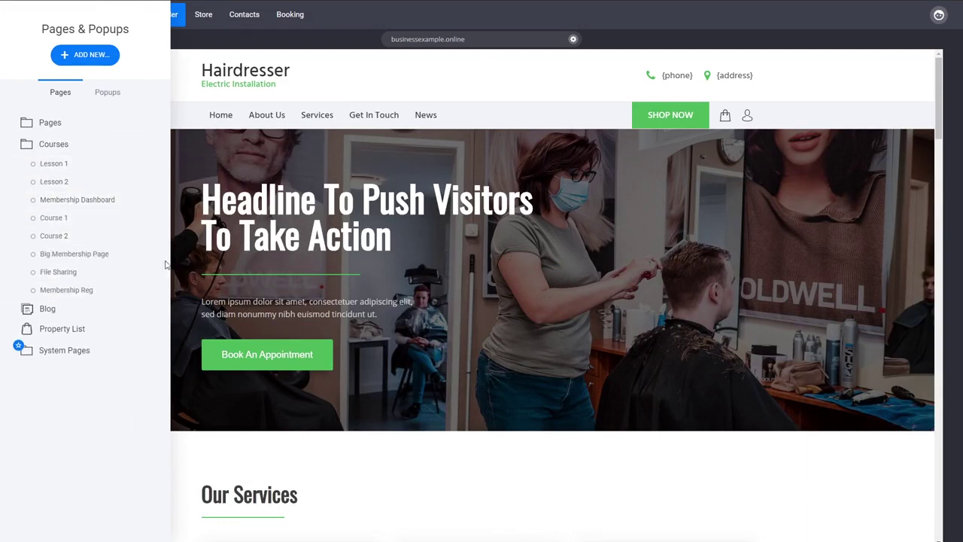
{"action": "left_click", "coordinate": [108, 295]}
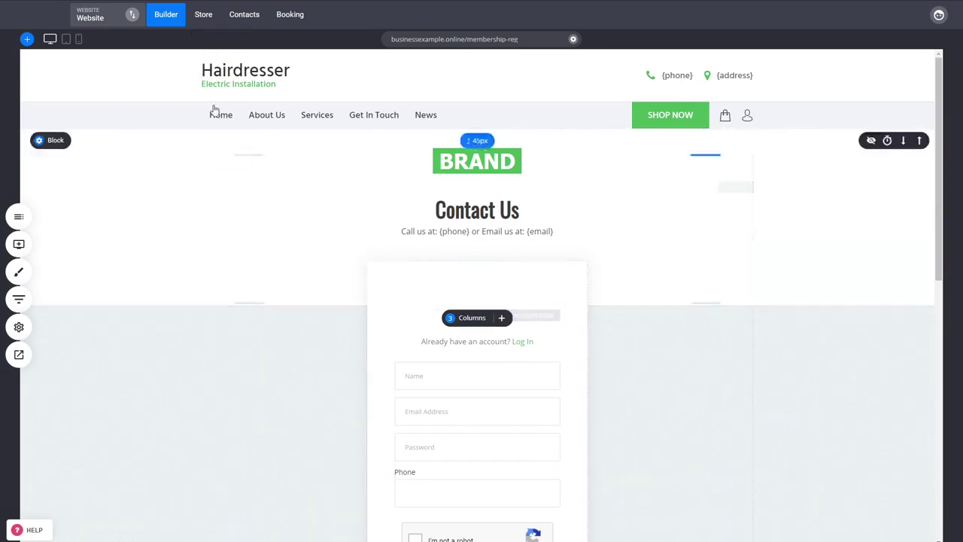
{"action": "left_click", "coordinate": [204, 21]}
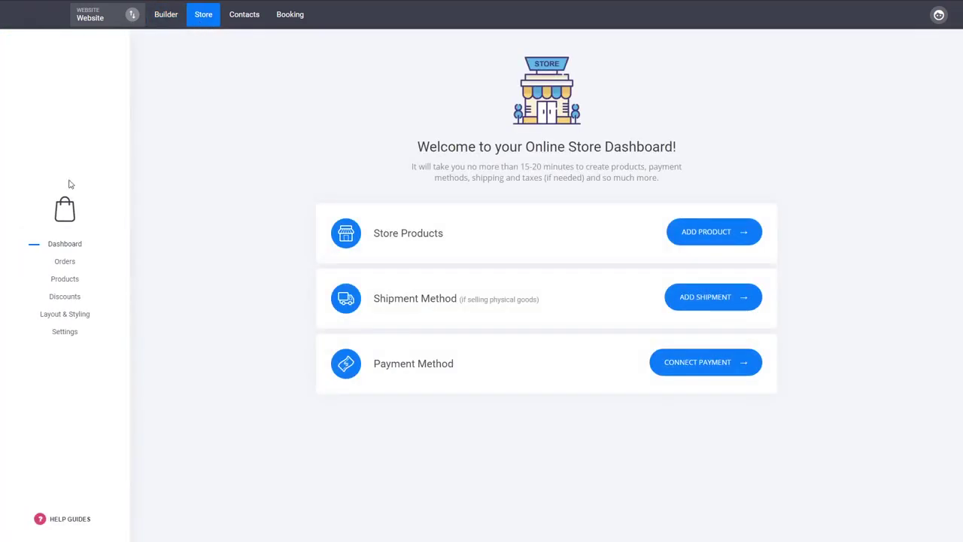
Add a new Membership-type product from the store's Products list
{"action": "left_click", "coordinate": [68, 280]}
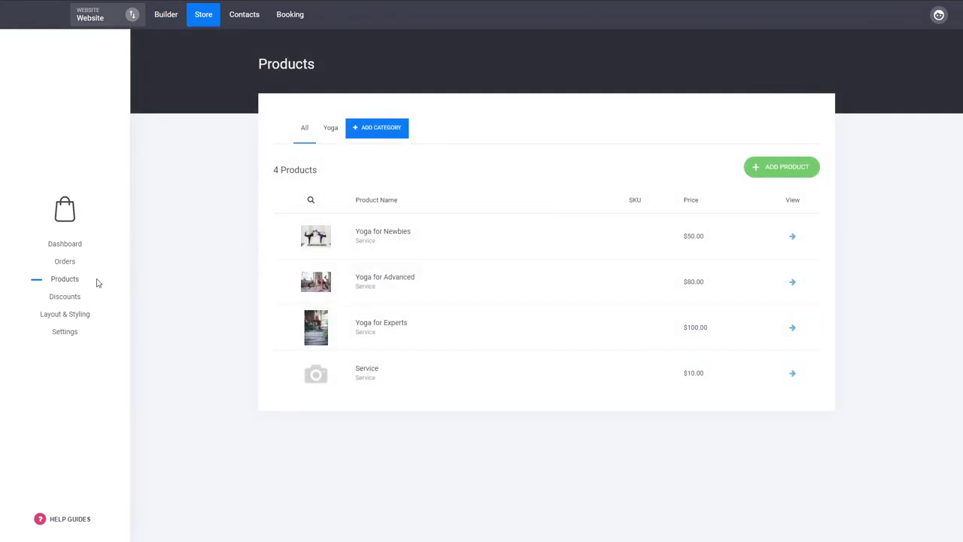
{"action": "left_click", "coordinate": [766, 174]}
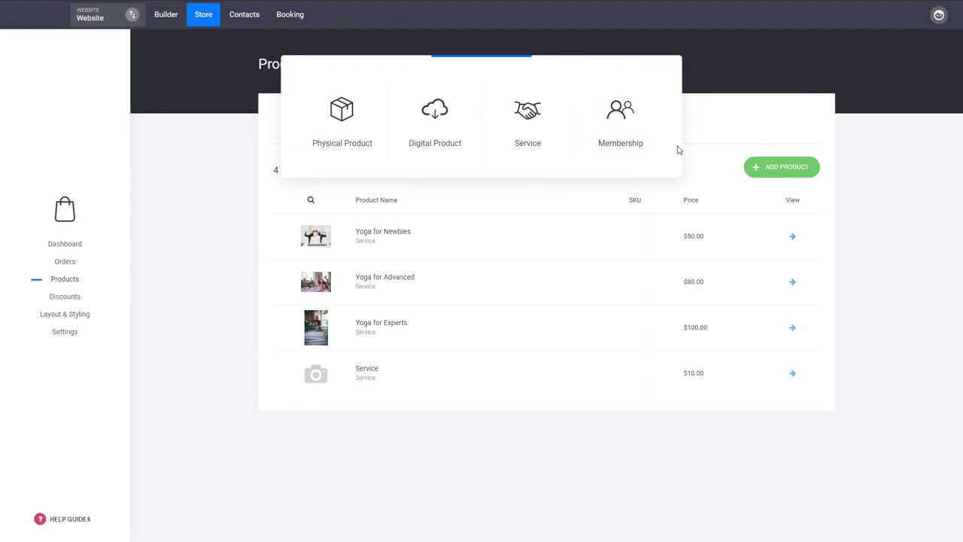
{"action": "left_click", "coordinate": [622, 119]}
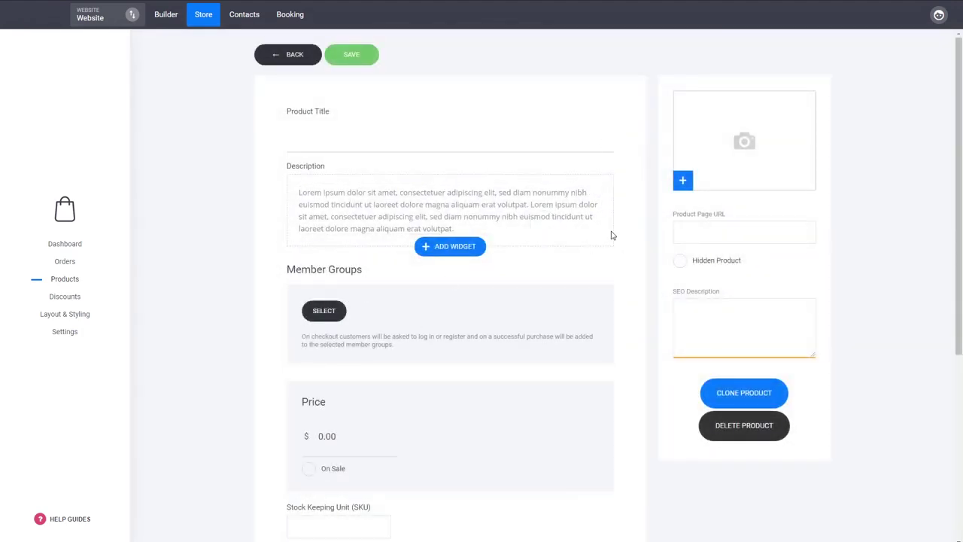
Title the product 'Membership' and have it grant the Courses member group
{"action": "left_click", "coordinate": [372, 138]}
{"action": "type", "text": "Membership"}
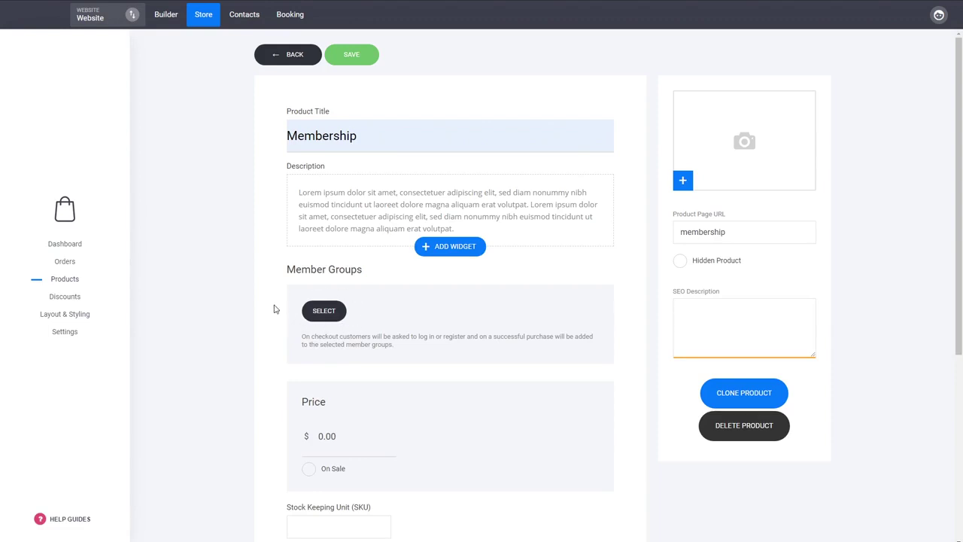
{"action": "left_click", "coordinate": [325, 313]}
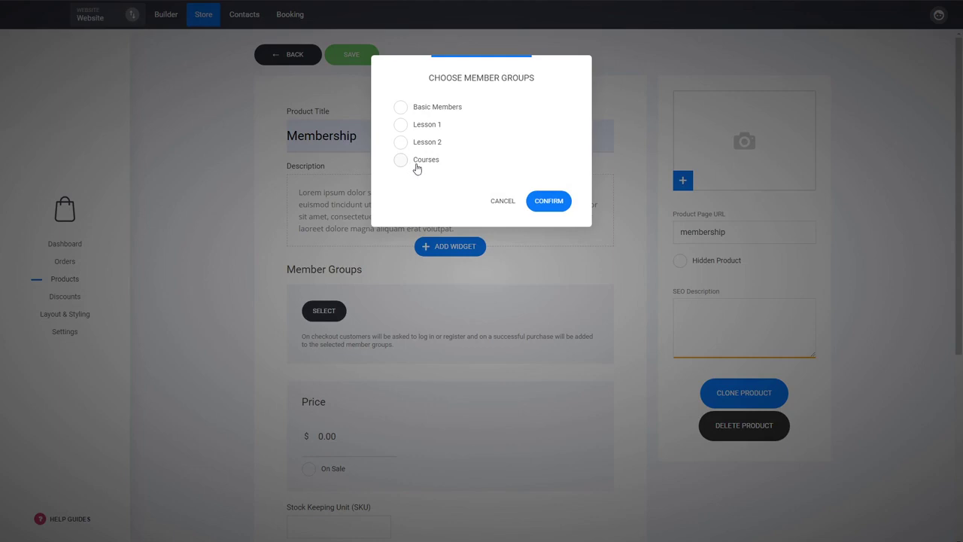
{"action": "left_click", "coordinate": [427, 162]}
{"action": "left_click", "coordinate": [563, 202]}
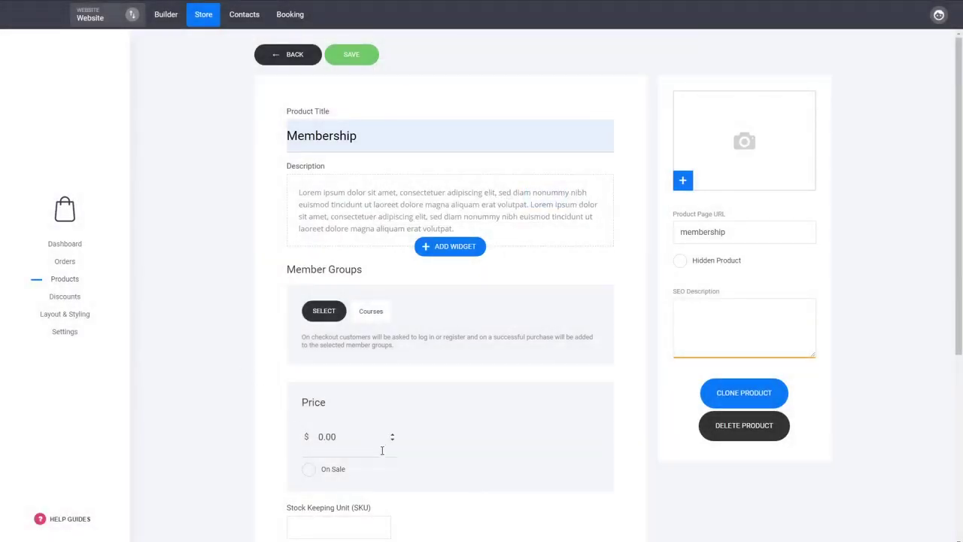
Replace the 0.00 price with $20.00
{"action": "left_click_drag", "start_coordinate": [349, 447], "coordinate": [262, 445]}
{"action": "type", "text": "20"}
{"action": "left_click", "coordinate": [254, 421]}
{"action": "scroll", "coordinate": [455, 369], "scroll_direction": "down", "scroll_amount": 2}
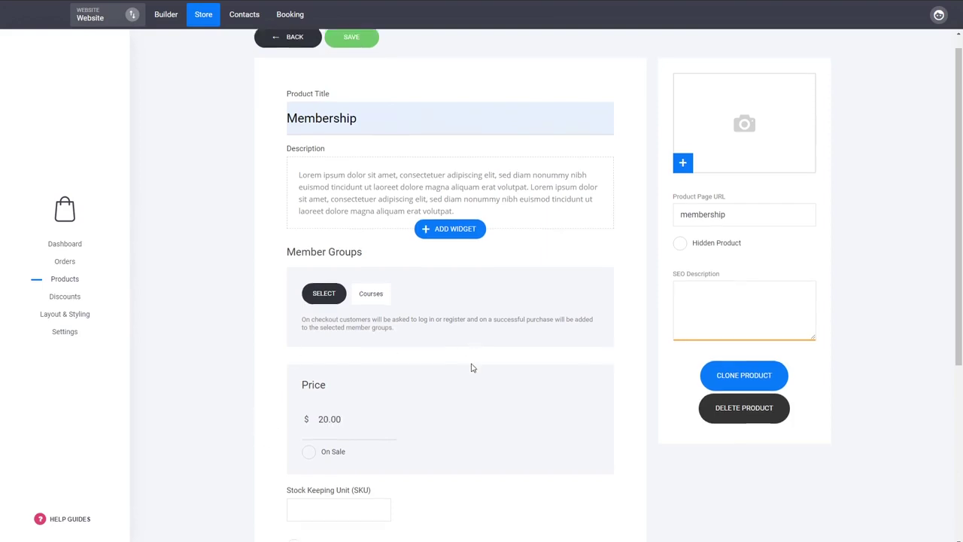
{"action": "scroll", "coordinate": [472, 366], "scroll_direction": "down", "scroll_amount": 2}
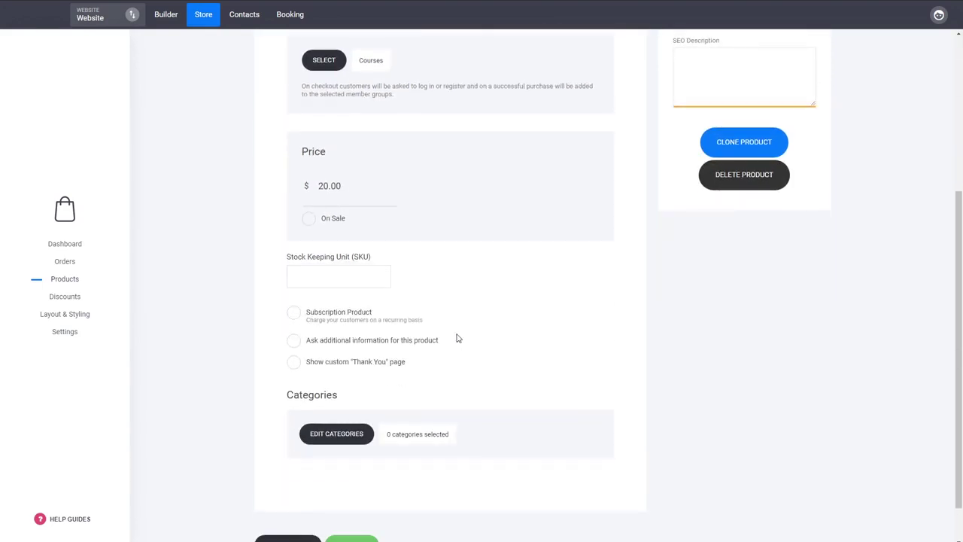
Try making the product a monthly subscription, then switch the subscription option back off
{"action": "left_click", "coordinate": [362, 324]}
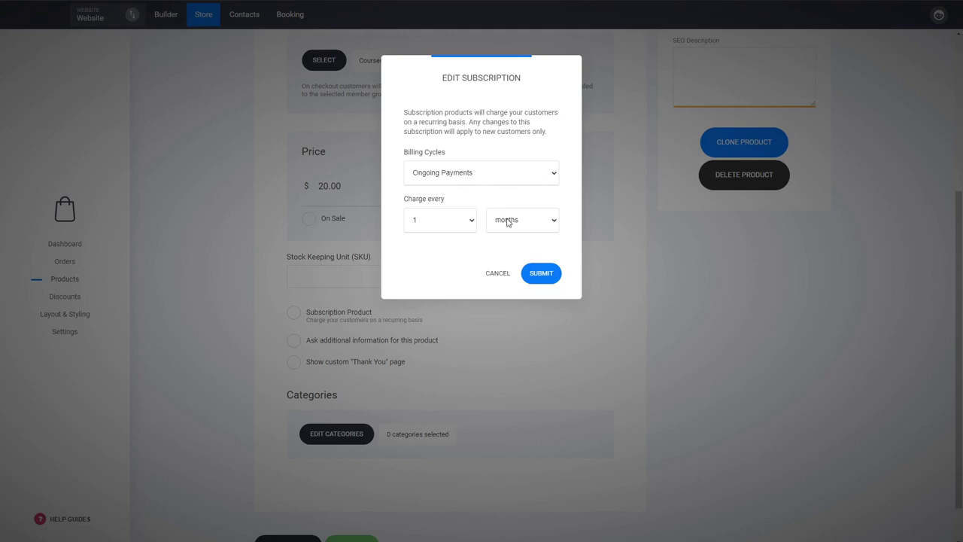
{"action": "left_click", "coordinate": [540, 277]}
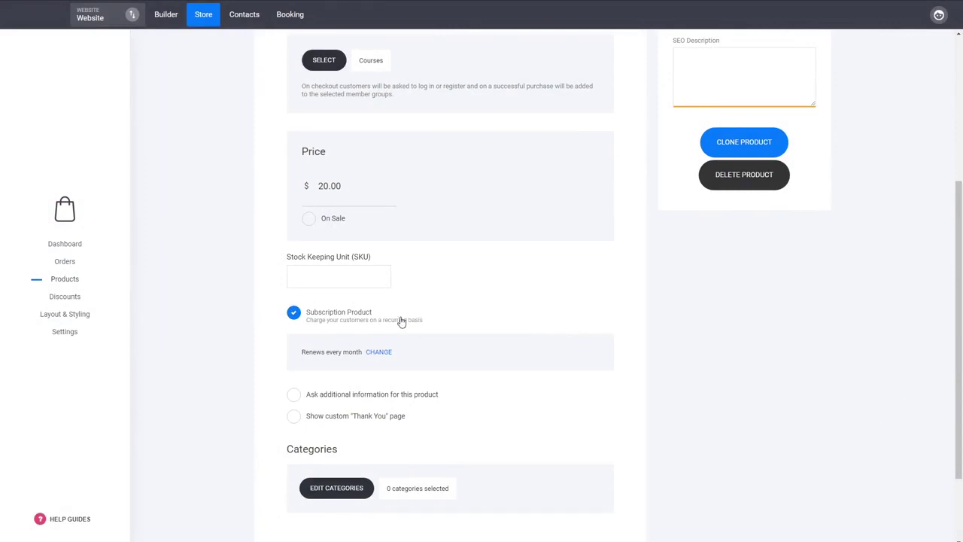
{"action": "left_click", "coordinate": [353, 322]}
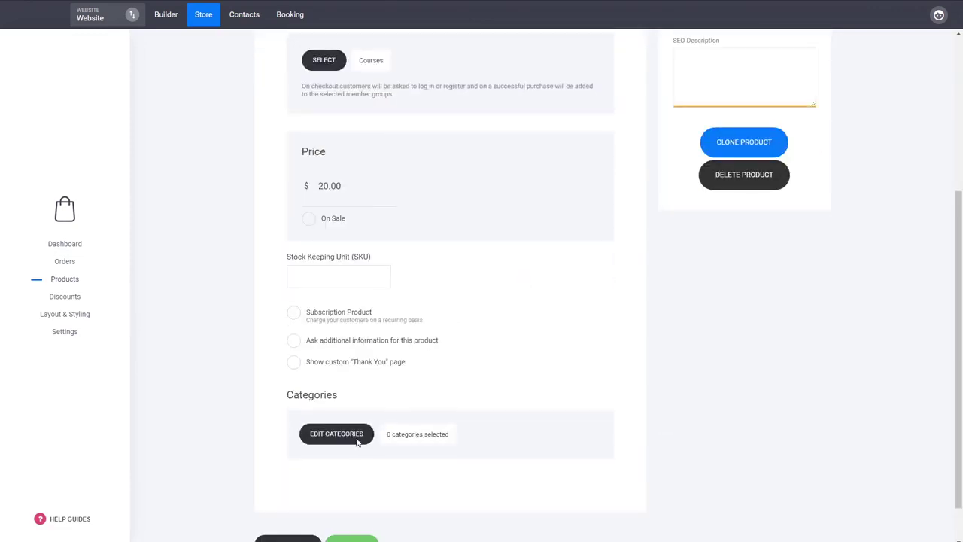
Assign the product to the YOGA category and save it
{"action": "left_click", "coordinate": [360, 441]}
{"action": "left_click", "coordinate": [411, 123]}
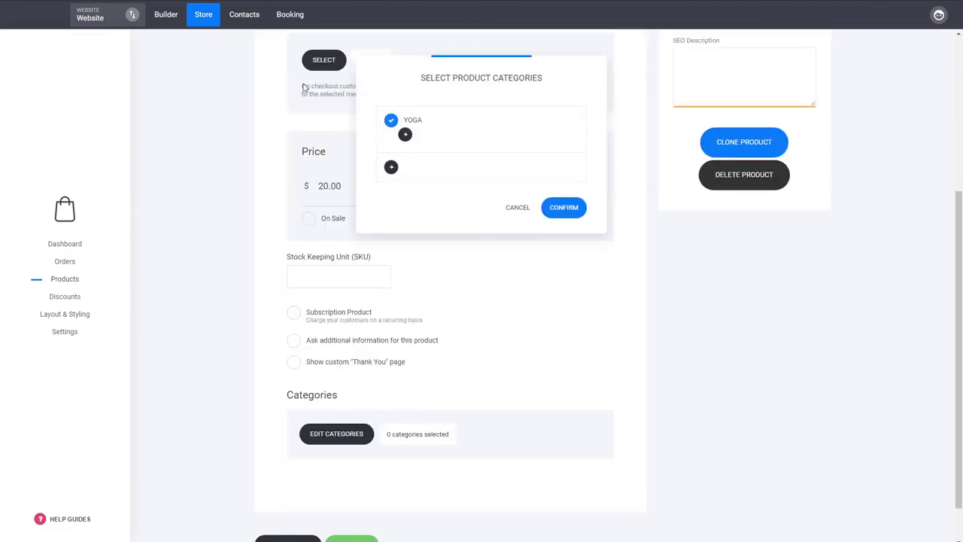
{"action": "left_click", "coordinate": [564, 208]}
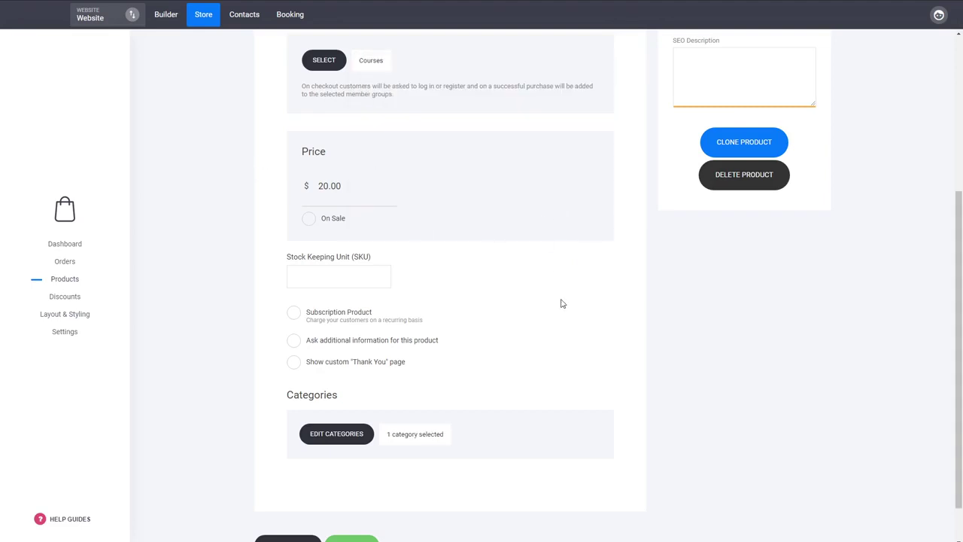
{"action": "scroll", "coordinate": [561, 302], "scroll_direction": "up", "scroll_amount": 3}
{"action": "scroll", "coordinate": [561, 303], "scroll_direction": "down", "scroll_amount": 3}
{"action": "scroll", "coordinate": [565, 302], "scroll_direction": "up", "scroll_amount": 2}
{"action": "scroll", "coordinate": [564, 302], "scroll_direction": "up", "scroll_amount": 2}
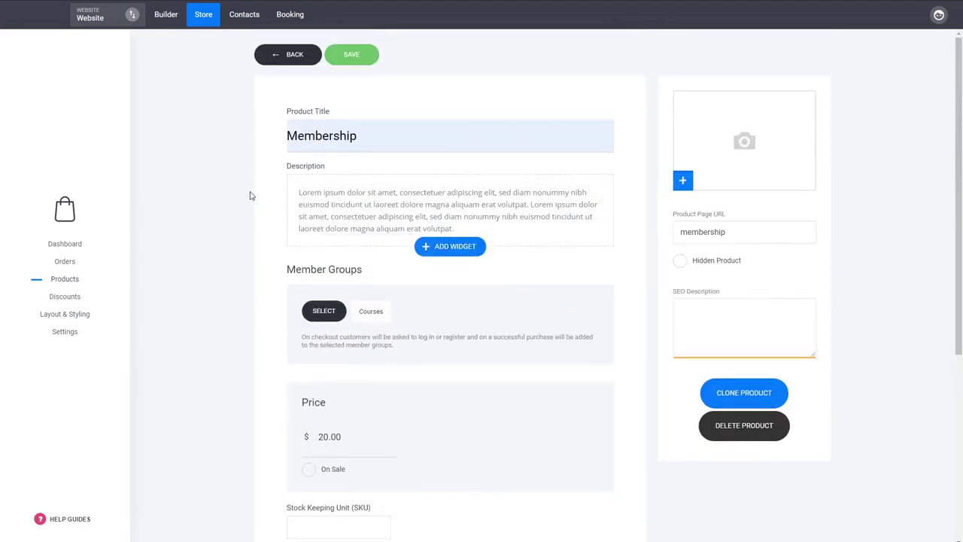
{"action": "double_click", "coordinate": [380, 313]}
{"action": "left_click", "coordinate": [263, 376]}
{"action": "scroll", "coordinate": [346, 404], "scroll_direction": "down", "scroll_amount": 3}
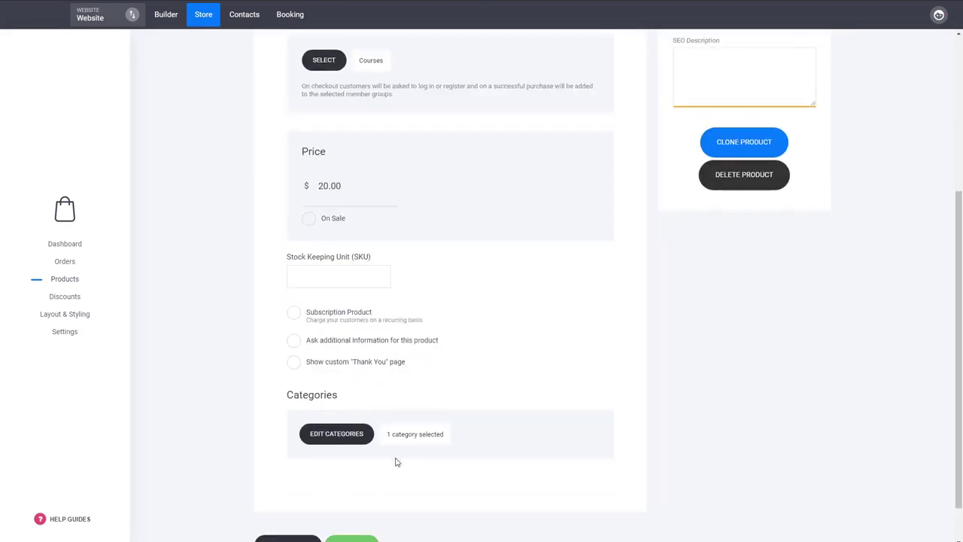
{"action": "scroll", "coordinate": [396, 459], "scroll_direction": "down", "scroll_amount": 1}
{"action": "left_click", "coordinate": [370, 497]}
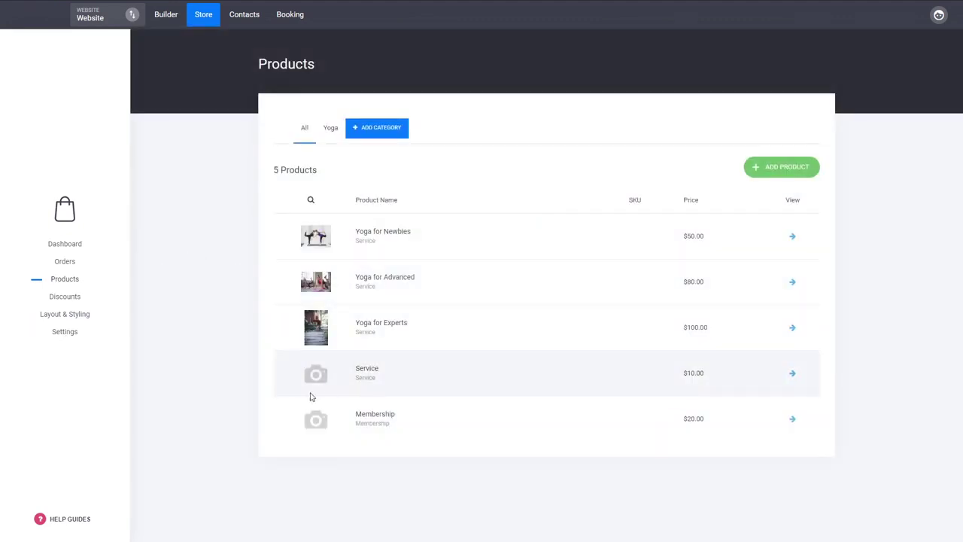
Review the store's payment settings with Stripe as active provider, then return to the Builder
{"action": "left_click", "coordinate": [74, 340]}
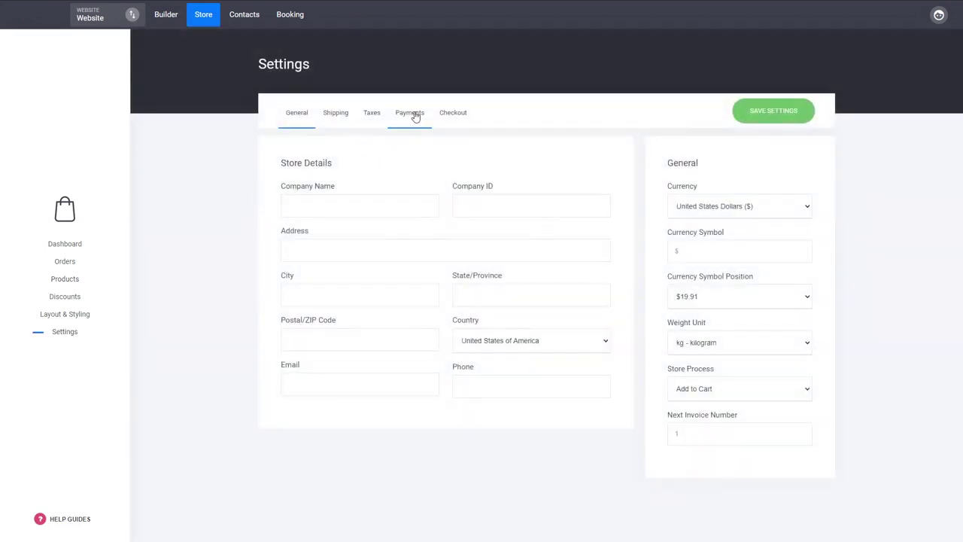
{"action": "left_click", "coordinate": [415, 117]}
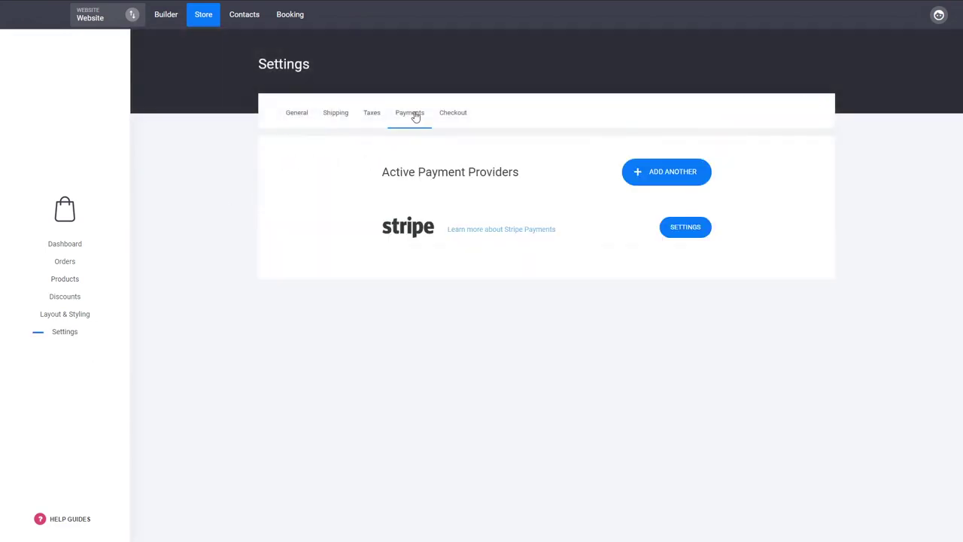
{"action": "left_click", "coordinate": [684, 234]}
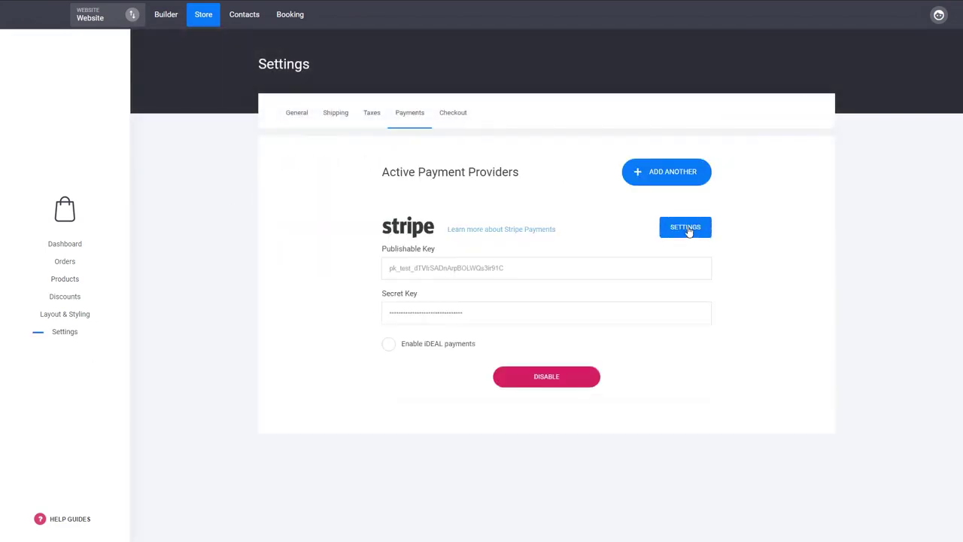
{"action": "left_click", "coordinate": [688, 232]}
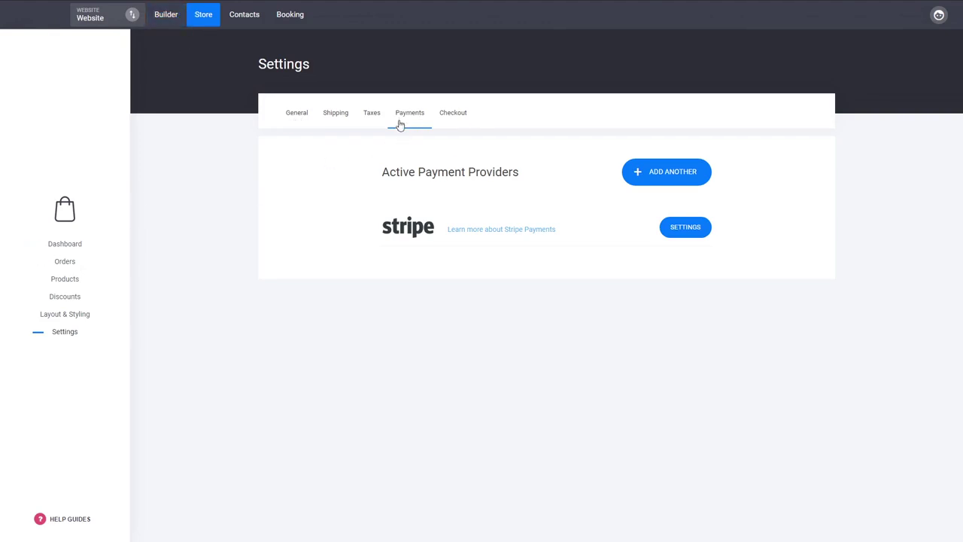
{"action": "left_click", "coordinate": [639, 173]}
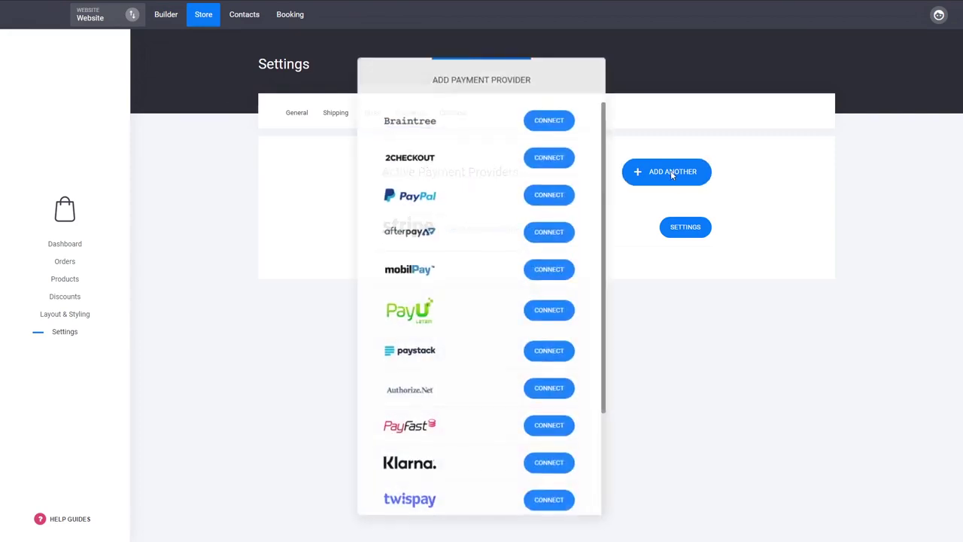
{"action": "scroll", "coordinate": [420, 234], "scroll_direction": "down", "scroll_amount": 4}
{"action": "scroll", "coordinate": [481, 413], "scroll_direction": "up", "scroll_amount": 4}
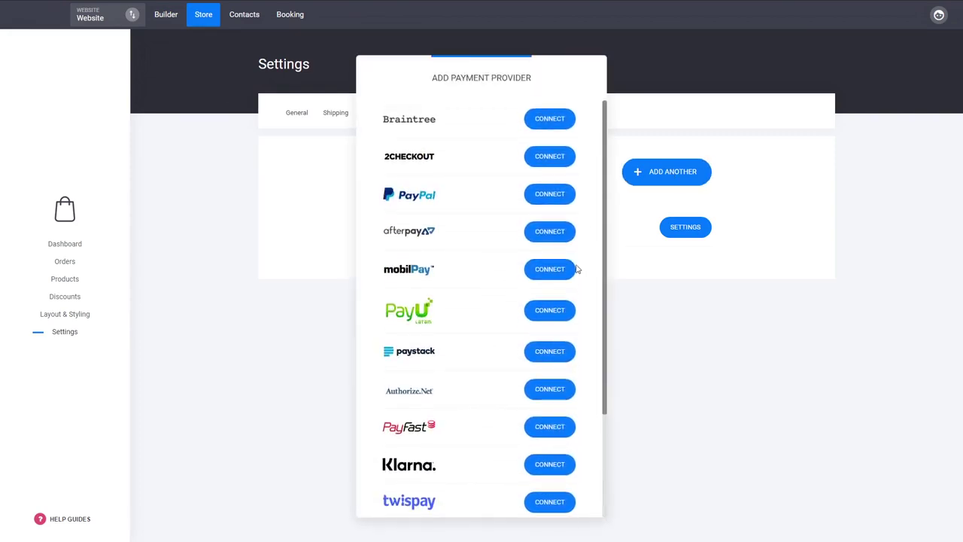
{"action": "left_click", "coordinate": [737, 339]}
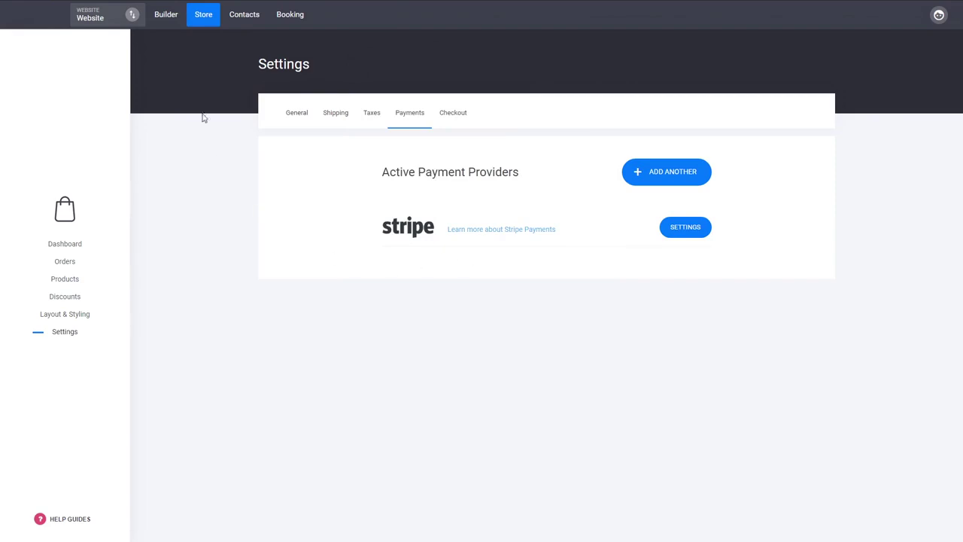
{"action": "left_click", "coordinate": [167, 16]}
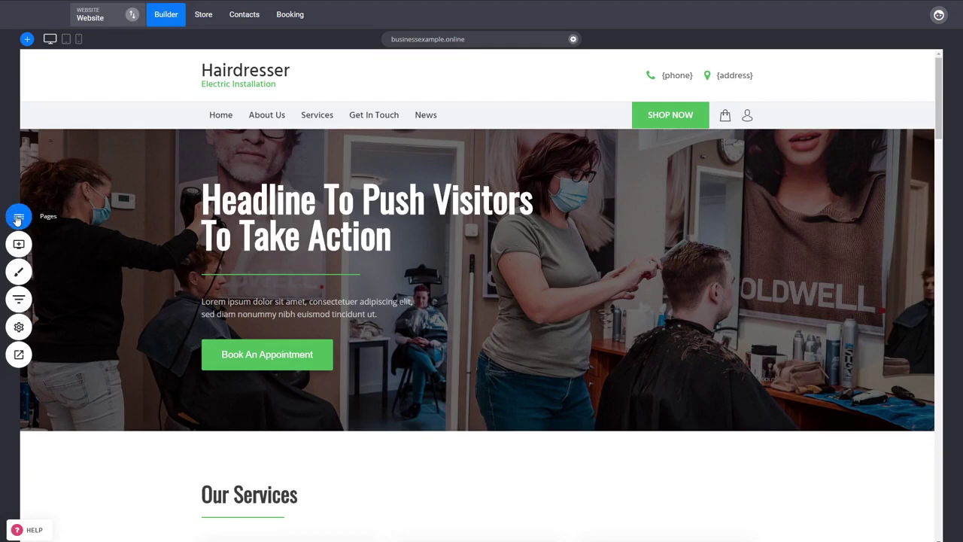
Add a new page named 'Membership Purchase' from the first Checkout template
{"action": "left_click", "coordinate": [18, 219]}
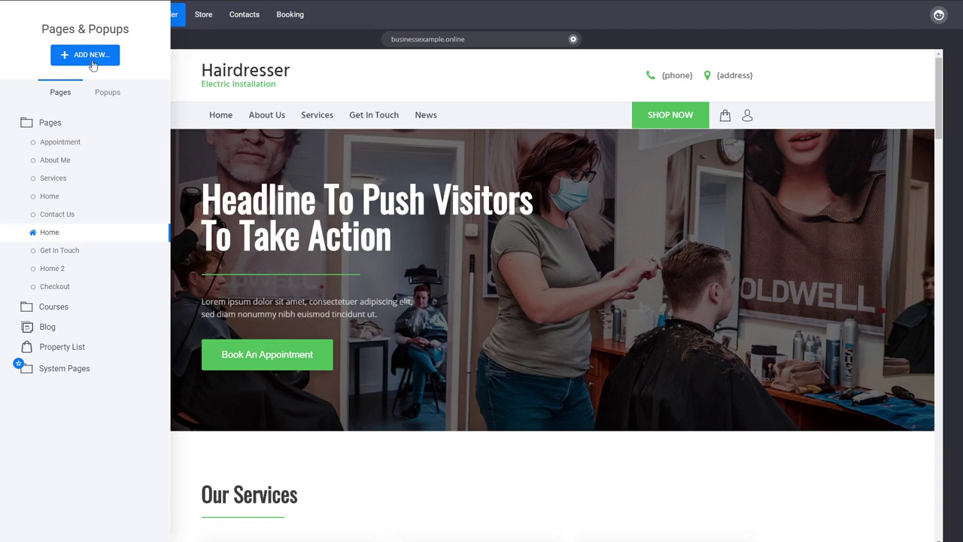
{"action": "left_click", "coordinate": [91, 59]}
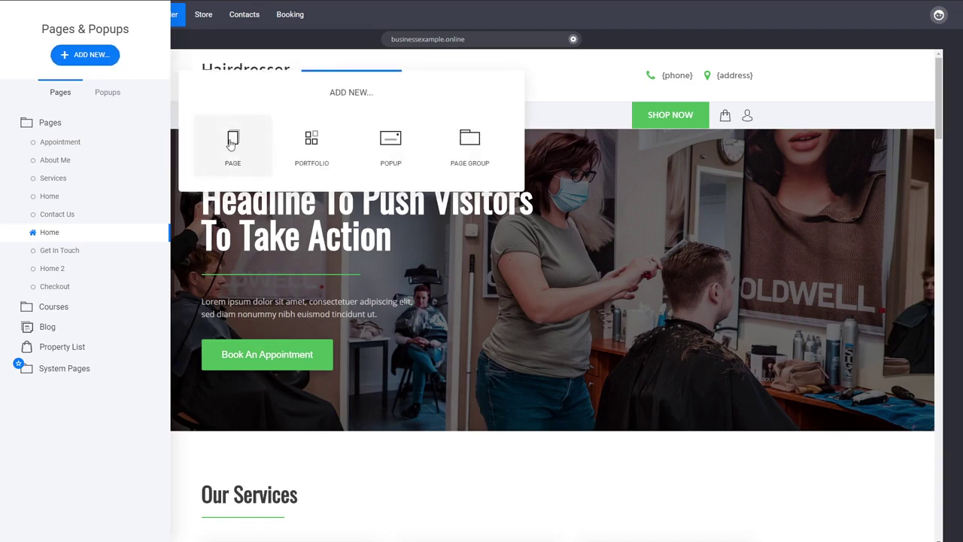
{"action": "left_click", "coordinate": [232, 147]}
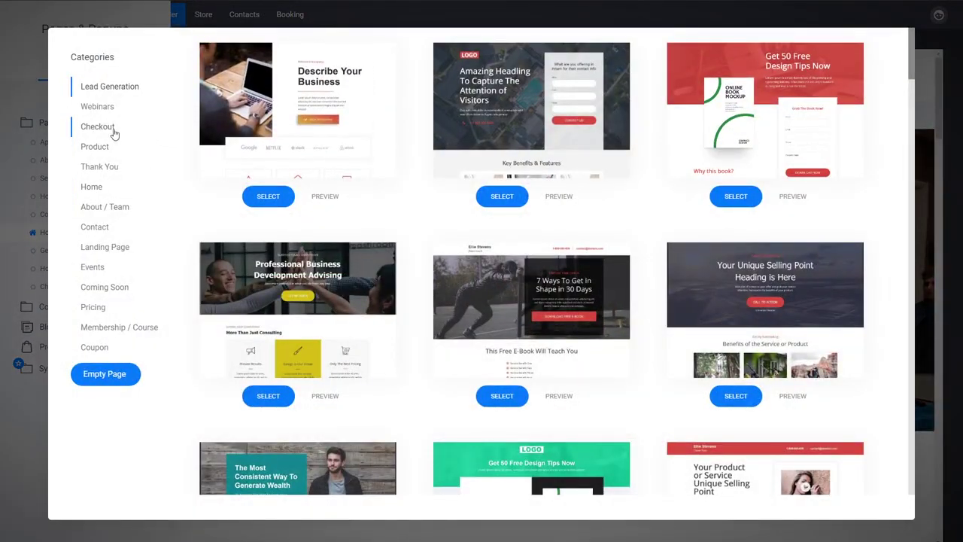
{"action": "left_click", "coordinate": [100, 129]}
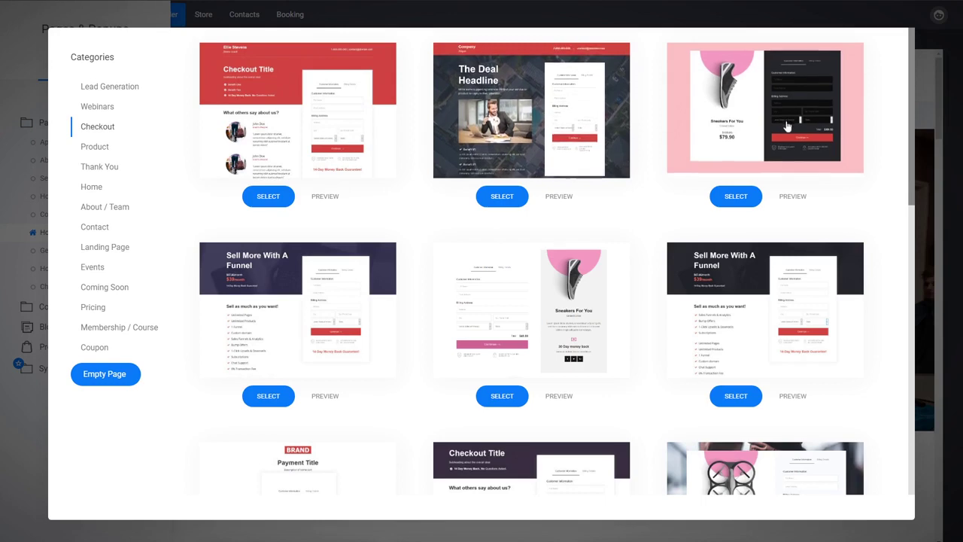
{"action": "scroll", "coordinate": [414, 304], "scroll_direction": "down", "scroll_amount": 3}
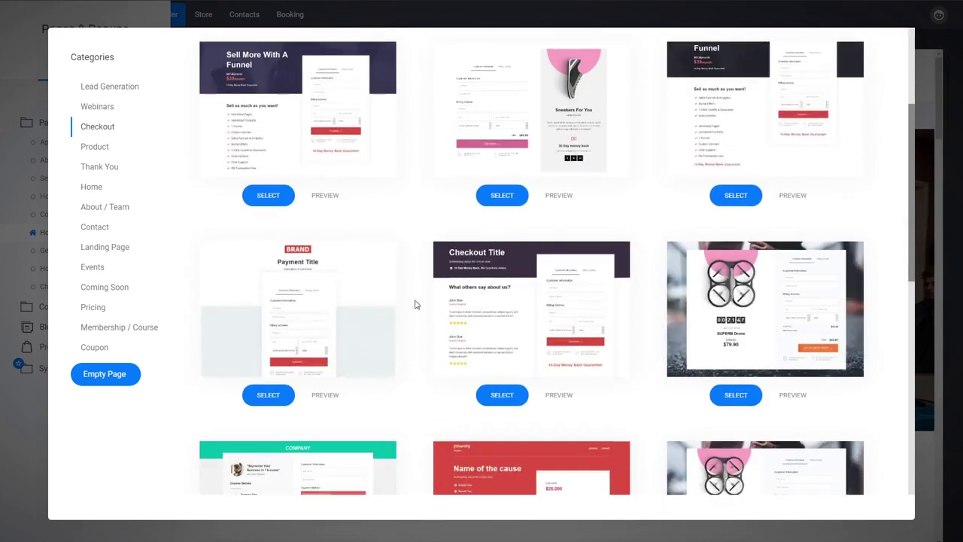
{"action": "scroll", "coordinate": [425, 288], "scroll_direction": "up", "scroll_amount": 3}
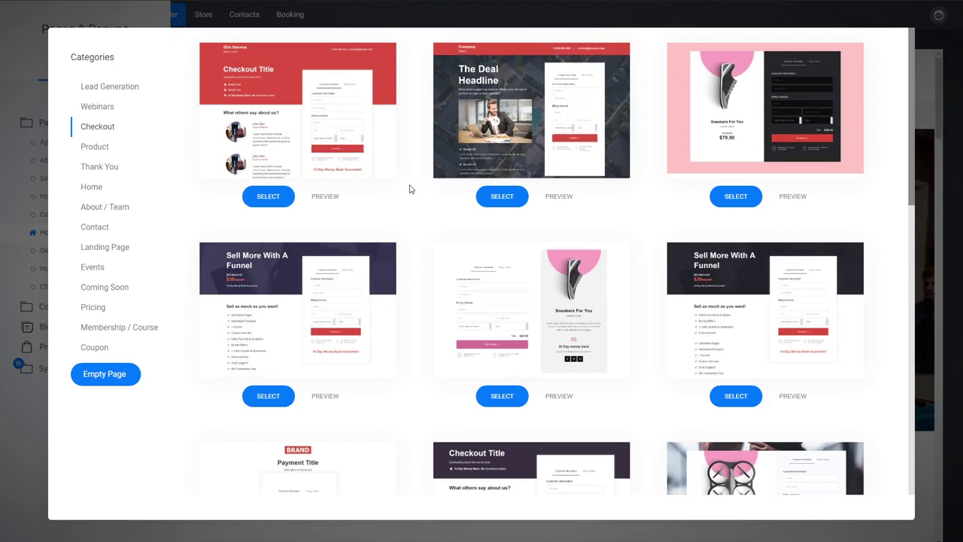
{"action": "left_click", "coordinate": [309, 130]}
{"action": "type", "text": "Mem"}
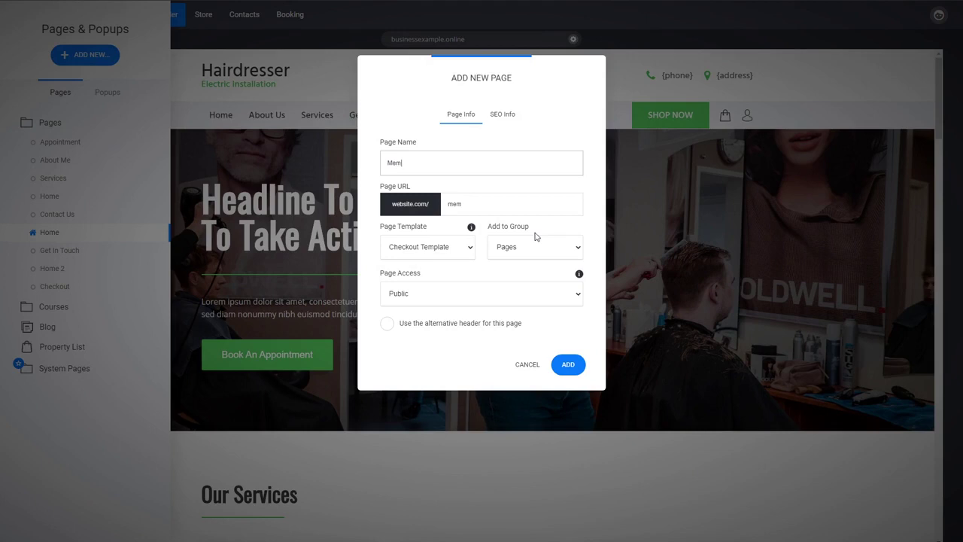
{"action": "type", "text": "bership Purchase"}
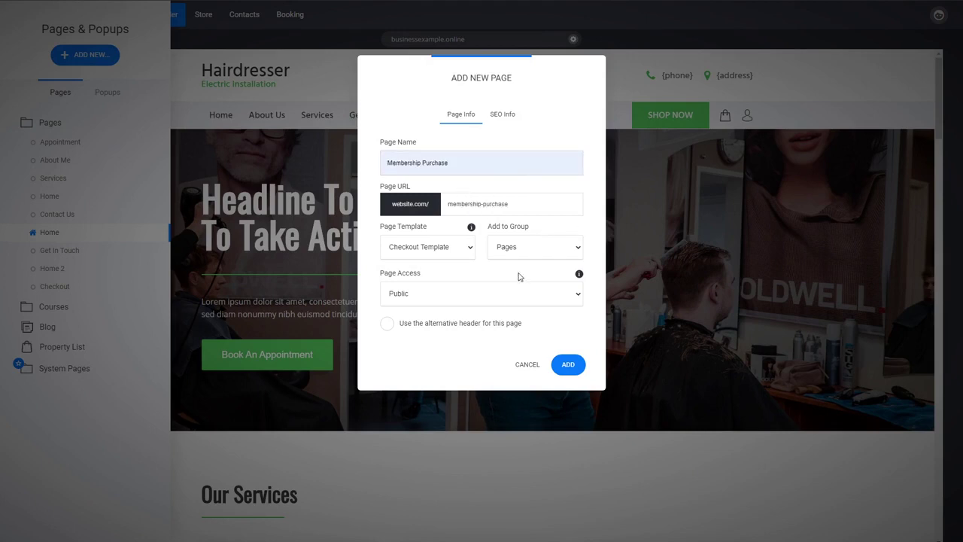
{"action": "left_click", "coordinate": [519, 277]}
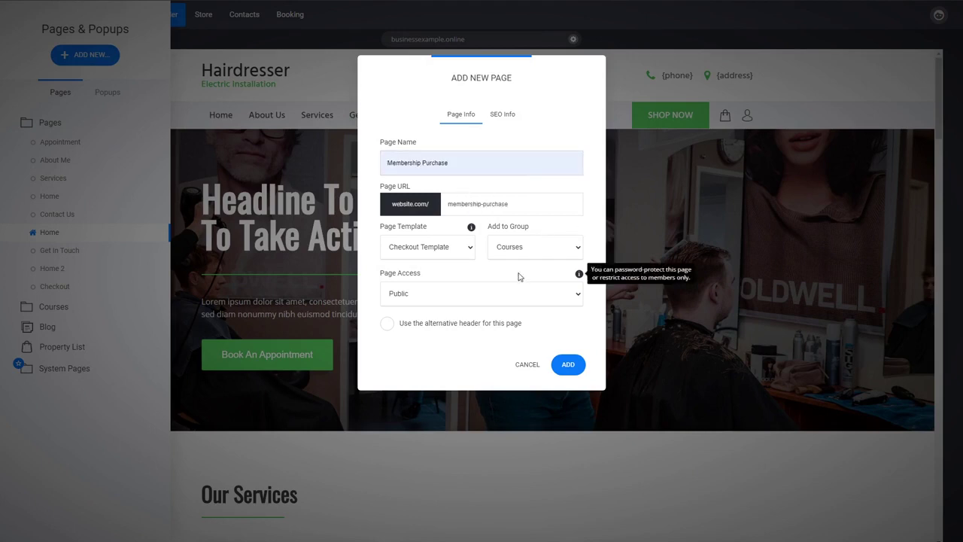
{"action": "left_click", "coordinate": [567, 367]}
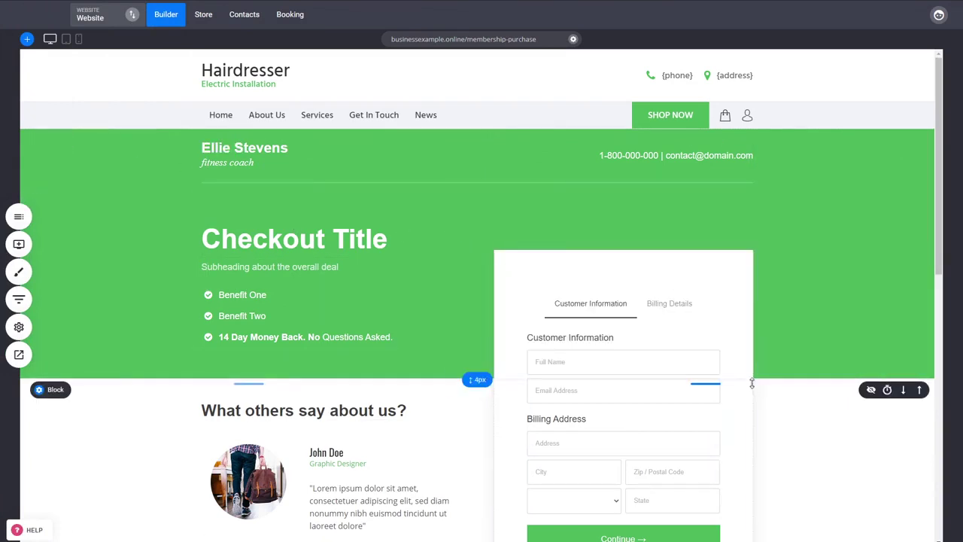
Set Membership as the checkout form's main product
{"action": "scroll", "coordinate": [751, 384], "scroll_direction": "down", "scroll_amount": 1}
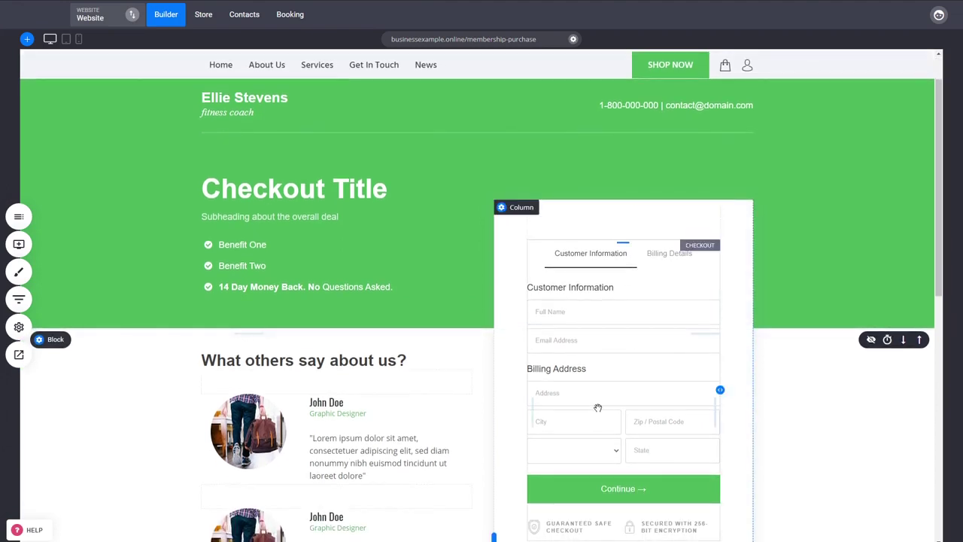
{"action": "left_click", "coordinate": [18, 244]}
{"action": "left_click", "coordinate": [630, 404]}
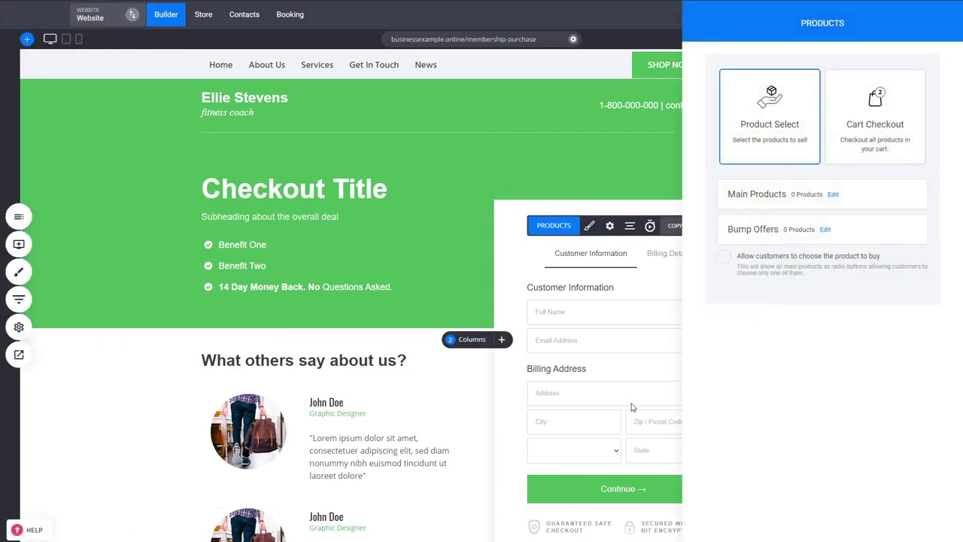
{"action": "key", "text": "Escape"}
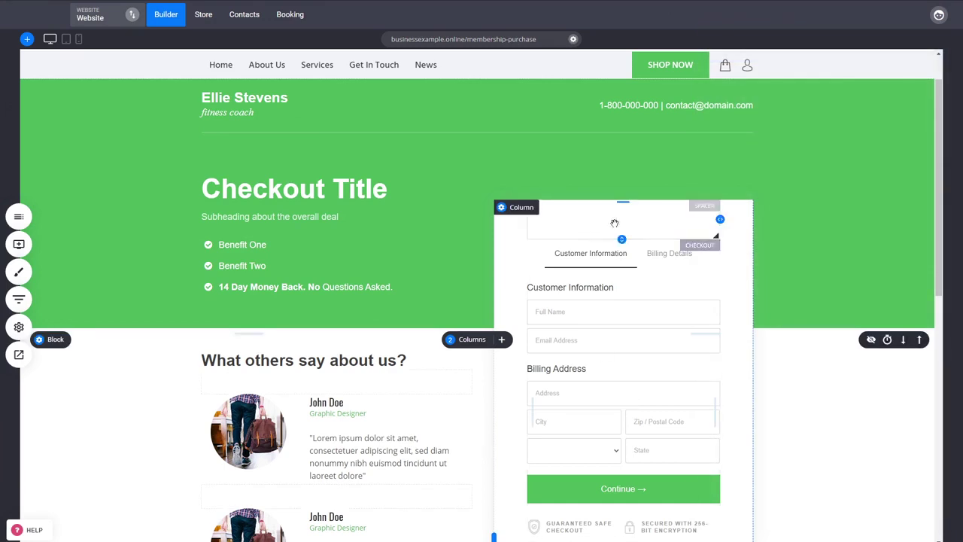
{"action": "left_click", "coordinate": [618, 400]}
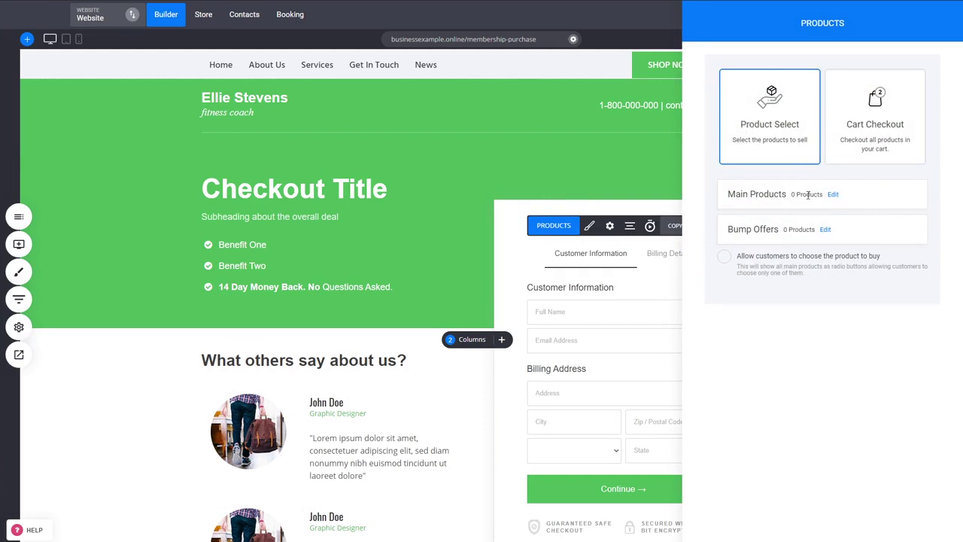
{"action": "left_click", "coordinate": [833, 196]}
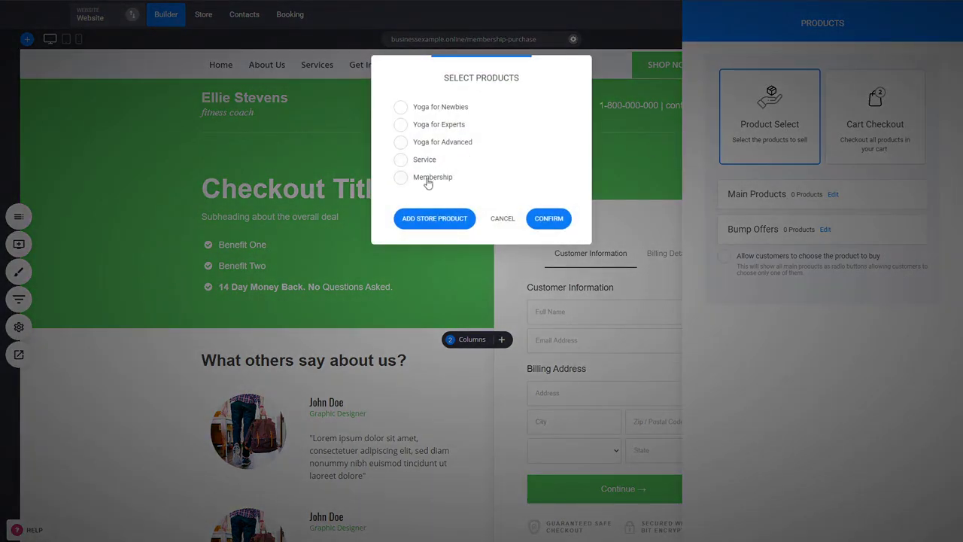
{"action": "left_click", "coordinate": [424, 184]}
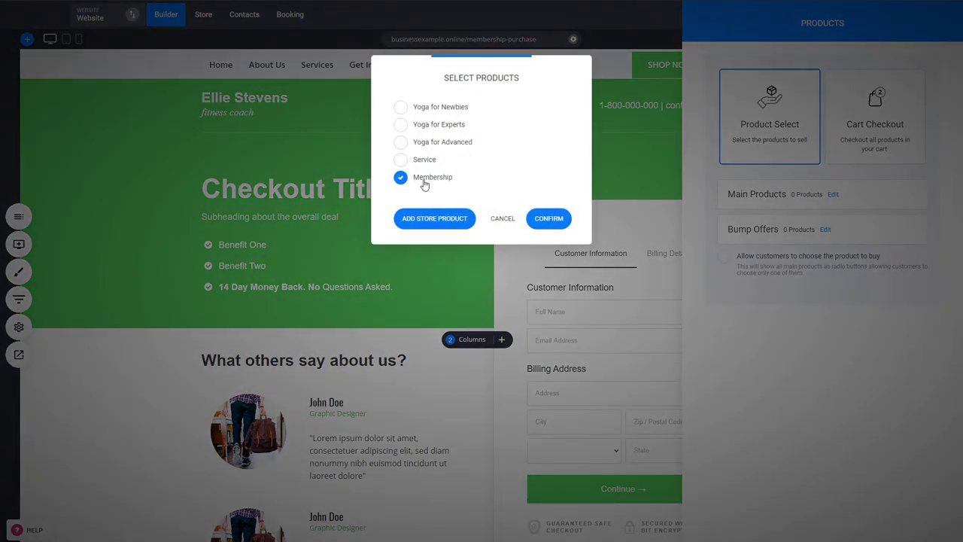
{"action": "left_click", "coordinate": [549, 222]}
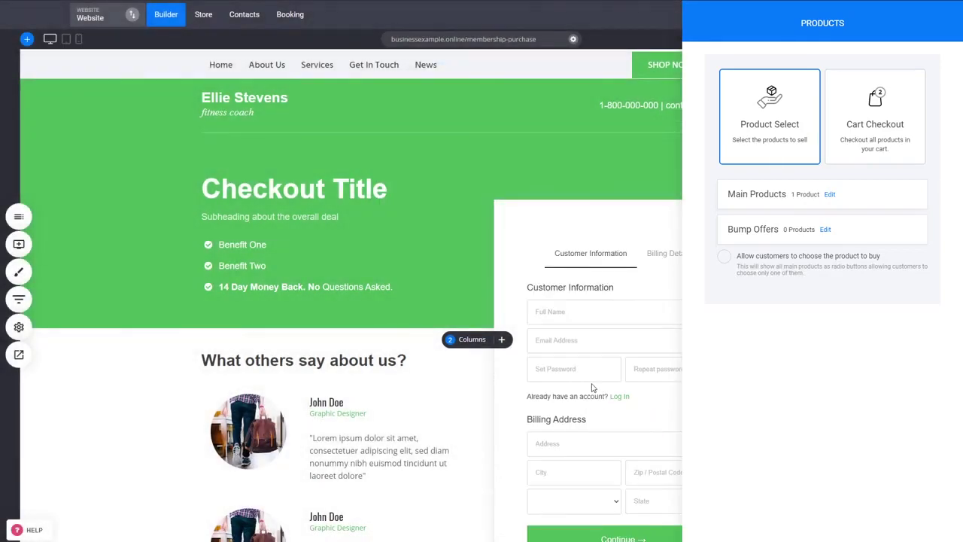
{"action": "left_click", "coordinate": [599, 363]}
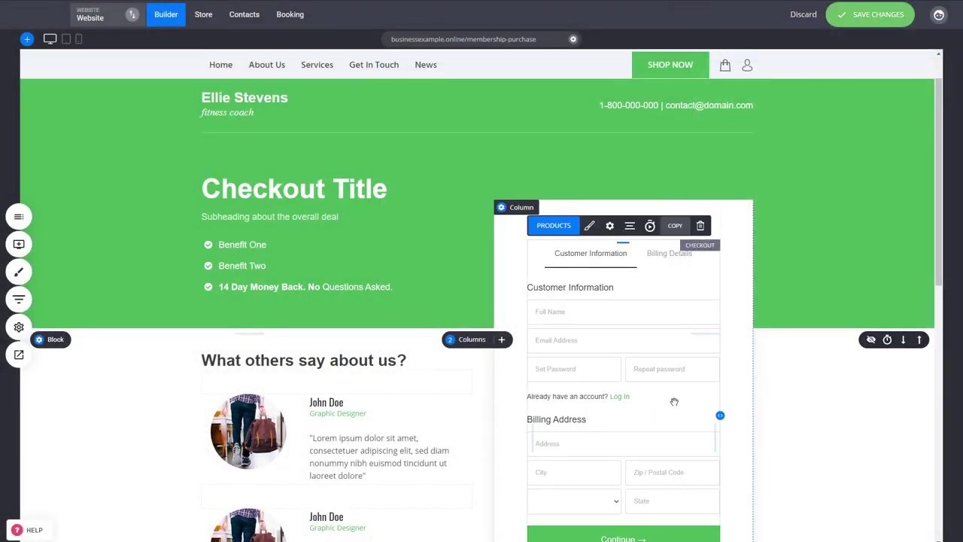
Set the checkout to not ask for an address and use 1-Step Checkout styling
{"action": "left_click", "coordinate": [610, 226]}
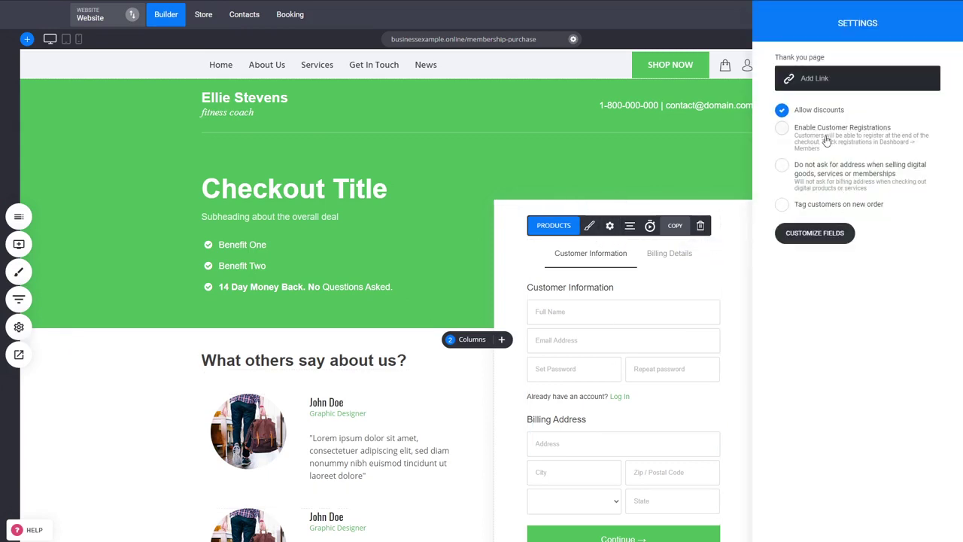
{"action": "left_click", "coordinate": [841, 175]}
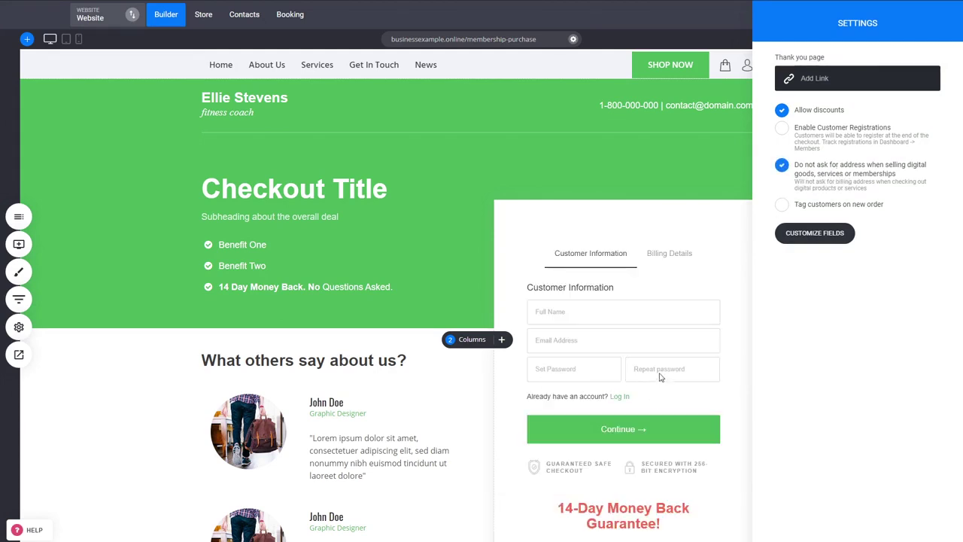
{"action": "left_click", "coordinate": [619, 367]}
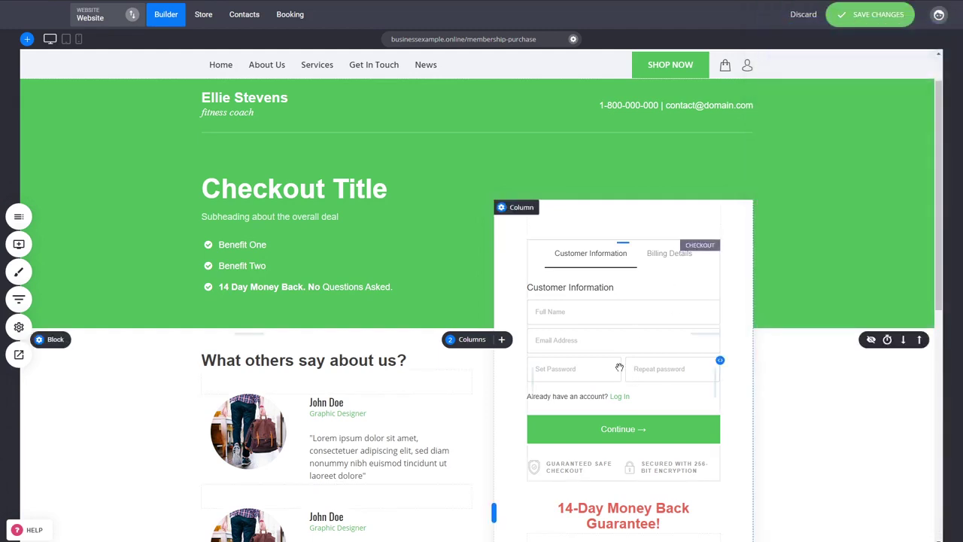
{"action": "left_click", "coordinate": [590, 224]}
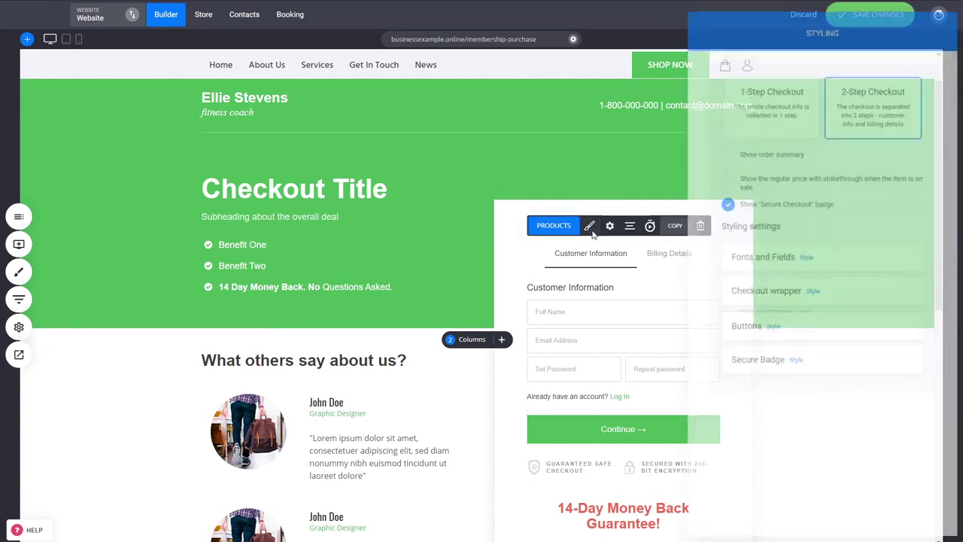
{"action": "left_click", "coordinate": [753, 113]}
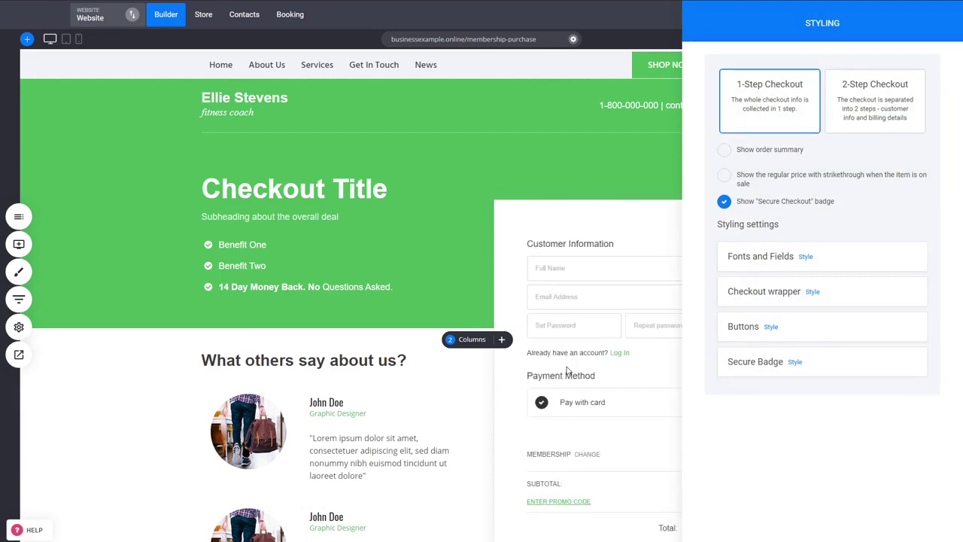
{"action": "left_click", "coordinate": [603, 362]}
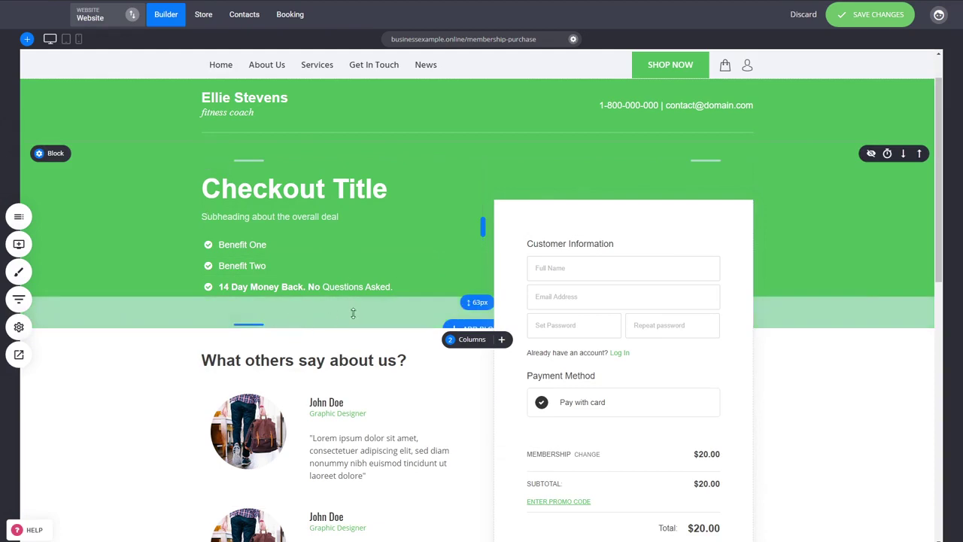
Save the Membership Purchase page and preview the live website
{"action": "scroll", "coordinate": [278, 218], "scroll_direction": "down", "scroll_amount": 2}
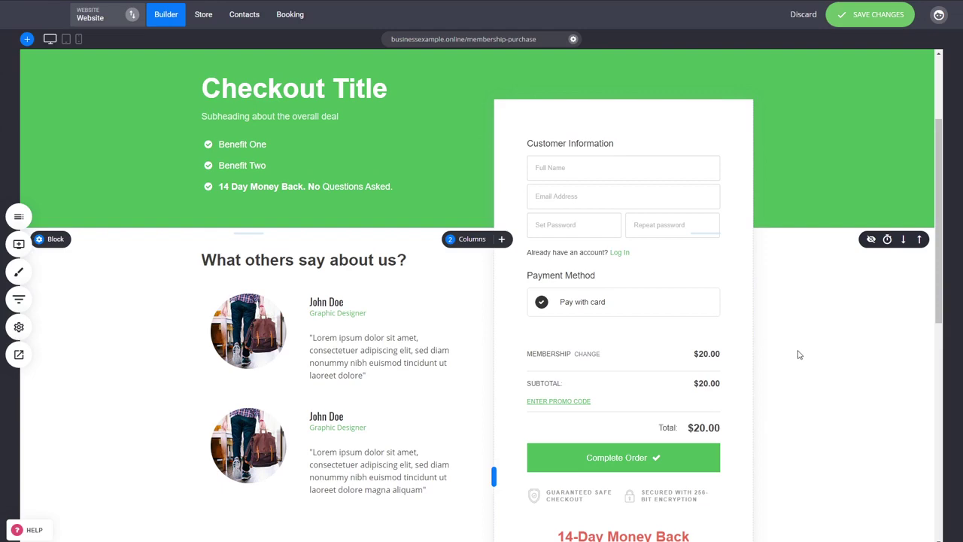
{"action": "scroll", "coordinate": [799, 355], "scroll_direction": "down", "scroll_amount": 4}
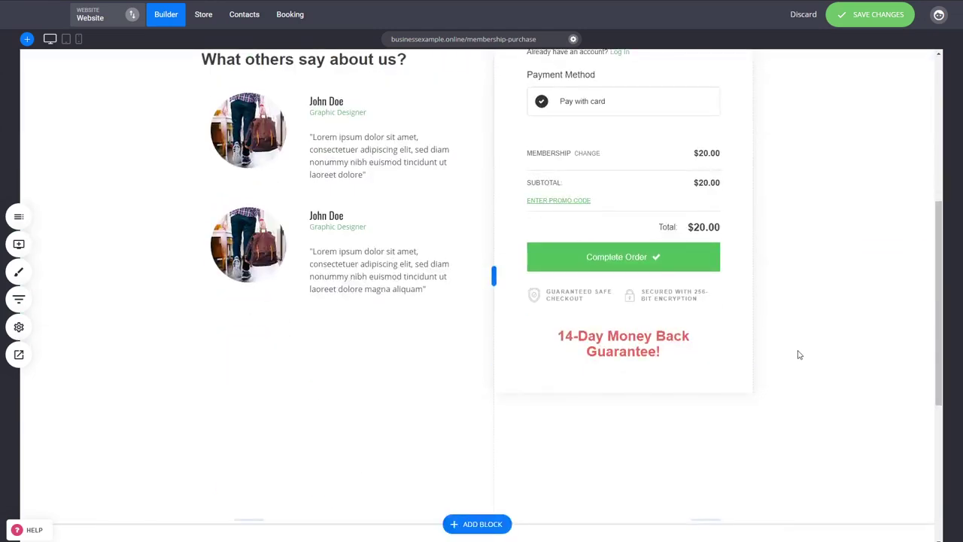
{"action": "scroll", "coordinate": [800, 354], "scroll_direction": "up", "scroll_amount": 6}
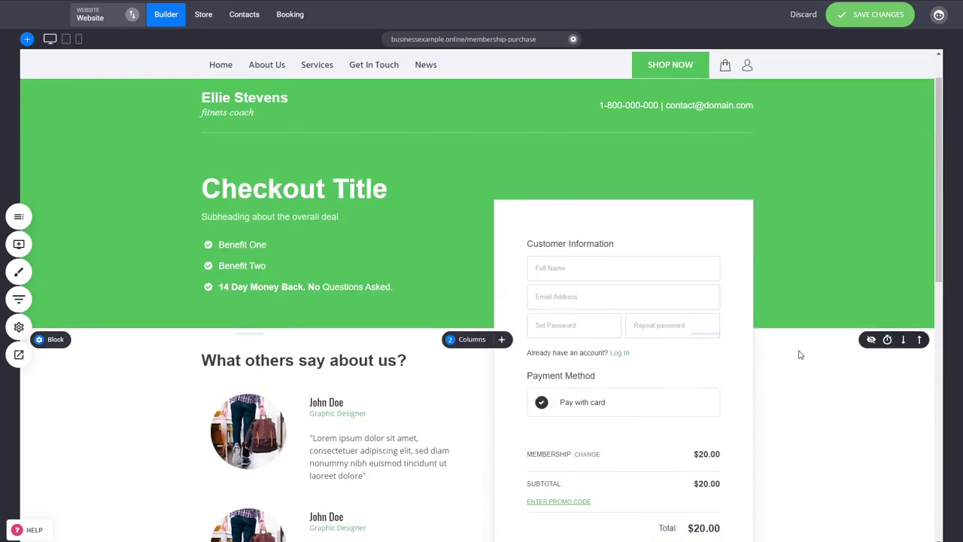
{"action": "key", "text": "ctrl+s"}
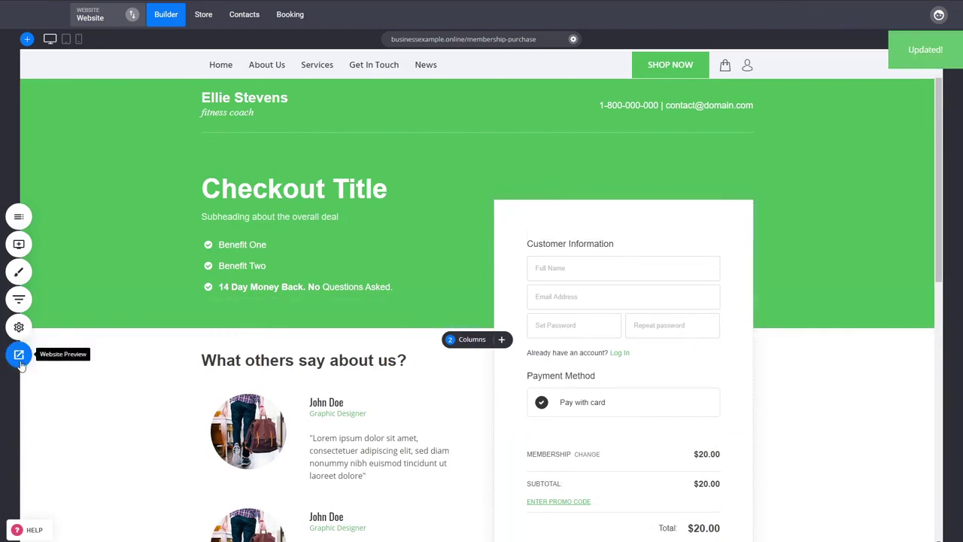
{"action": "left_click", "coordinate": [19, 355]}
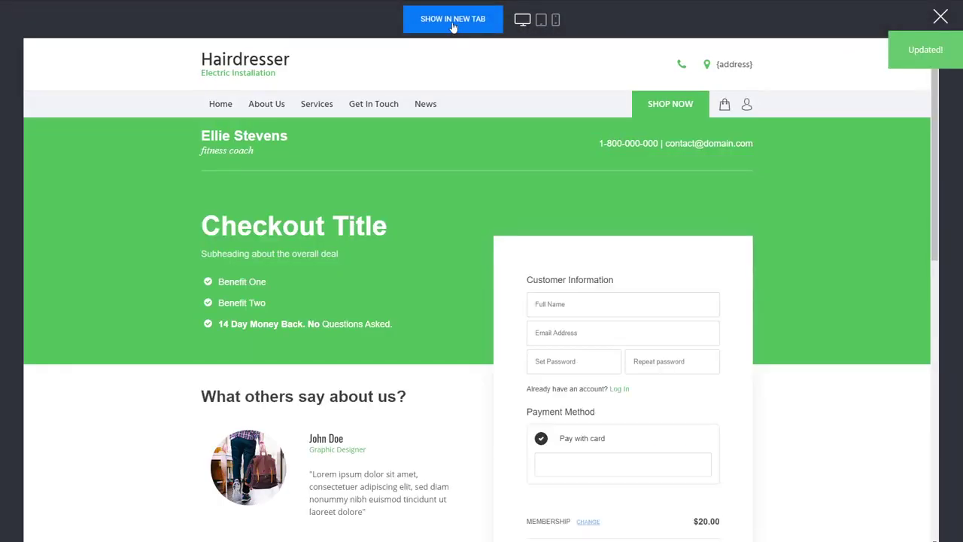
Open the site preview in its own tab and adjust the checkout email field
{"action": "left_click", "coordinate": [453, 23]}
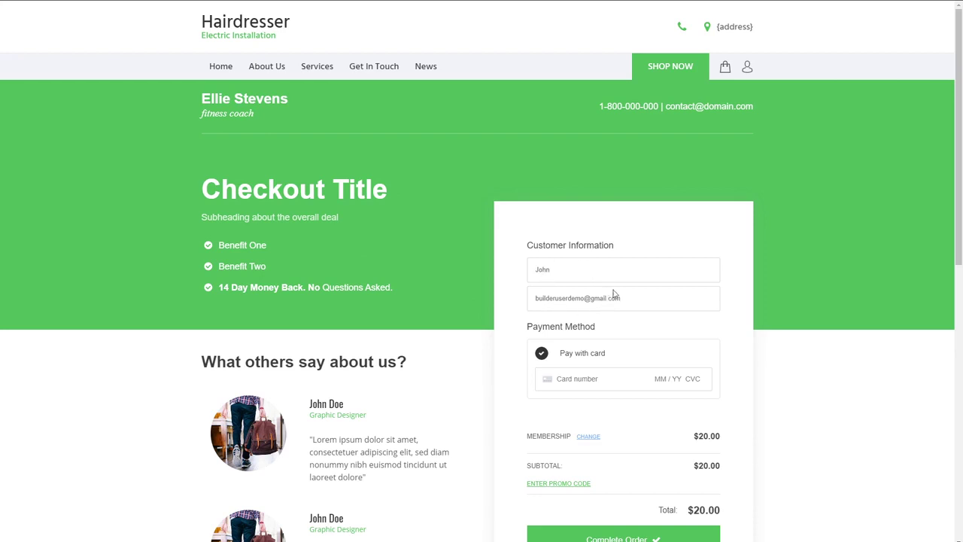
{"action": "left_click_drag", "start_coordinate": [623, 302], "coordinate": [540, 299]}
{"action": "left_click", "coordinate": [697, 324]}
{"action": "left_click", "coordinate": [598, 382]}
{"action": "type", "text": "4"}
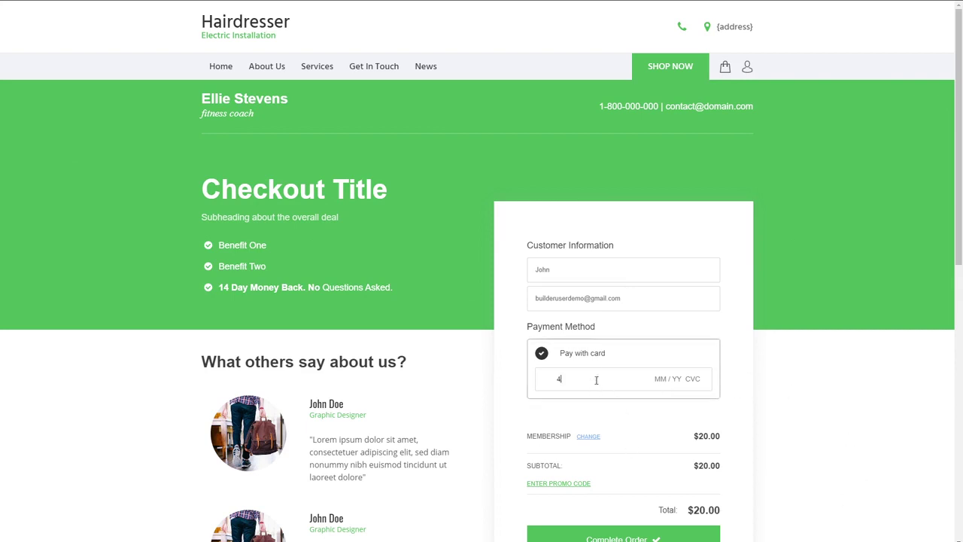
{"action": "type", "text": "242 4242 4242 4242 04 / 24 242"}
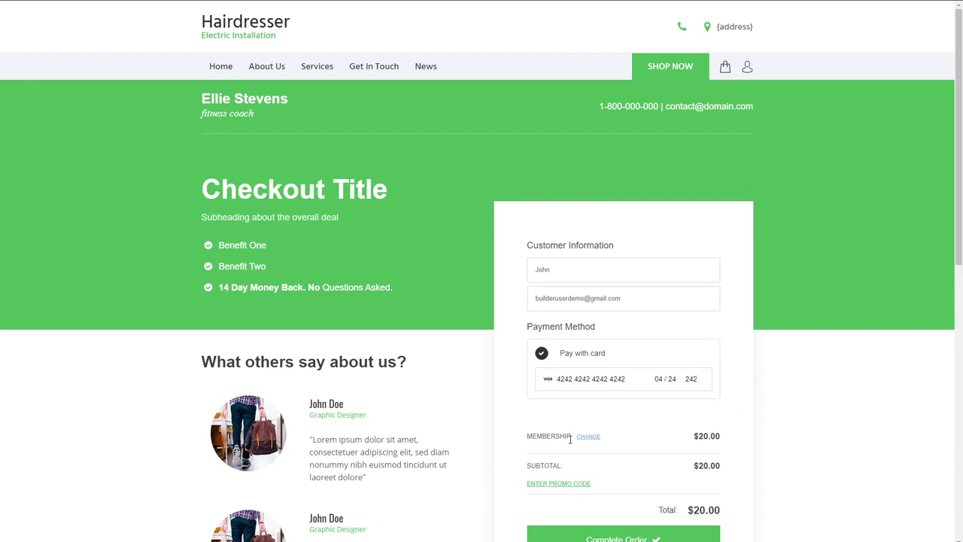
{"action": "scroll", "coordinate": [790, 435], "scroll_direction": "down", "scroll_amount": 1}
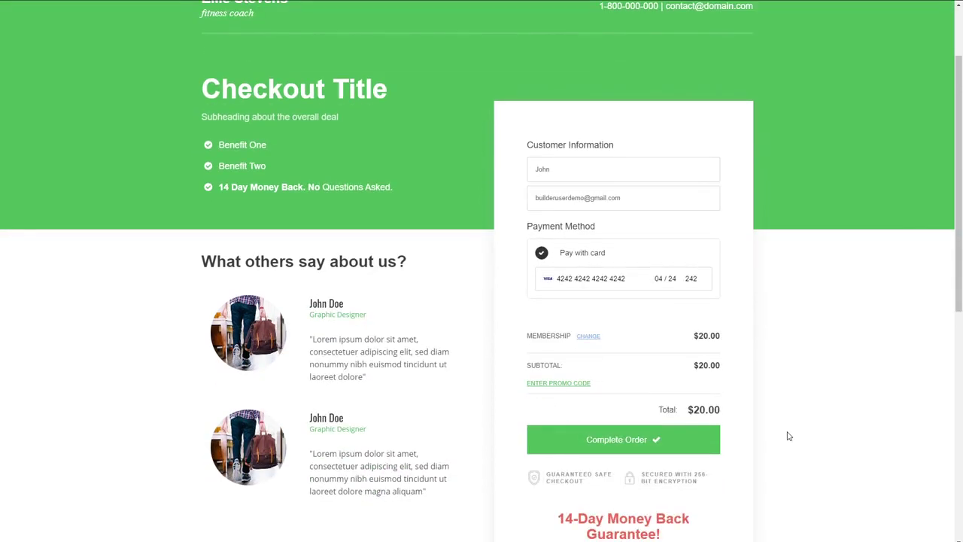
{"action": "left_click", "coordinate": [631, 444]}
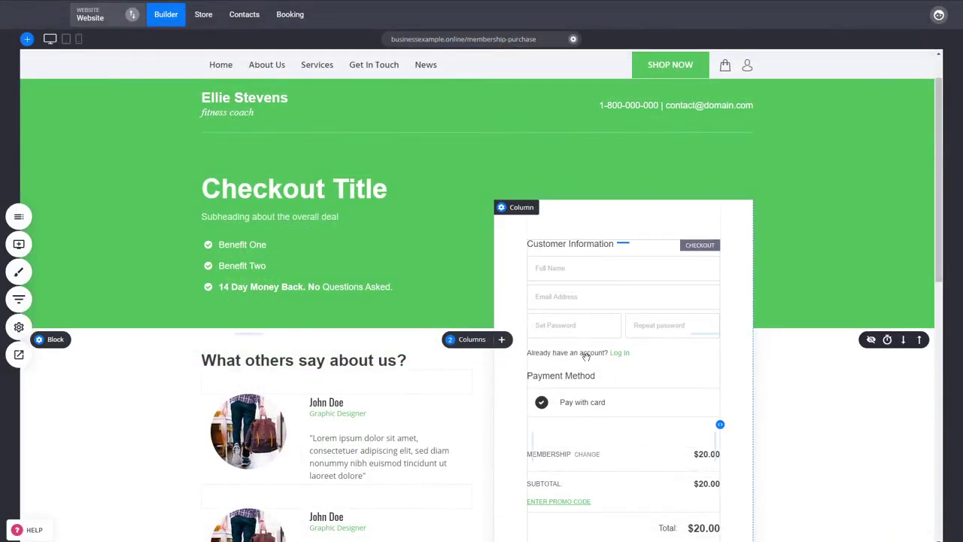
Set the checkout's thank-you page to Courses > Membership Dashboard
{"action": "mouse_move", "coordinate": [585, 250]}
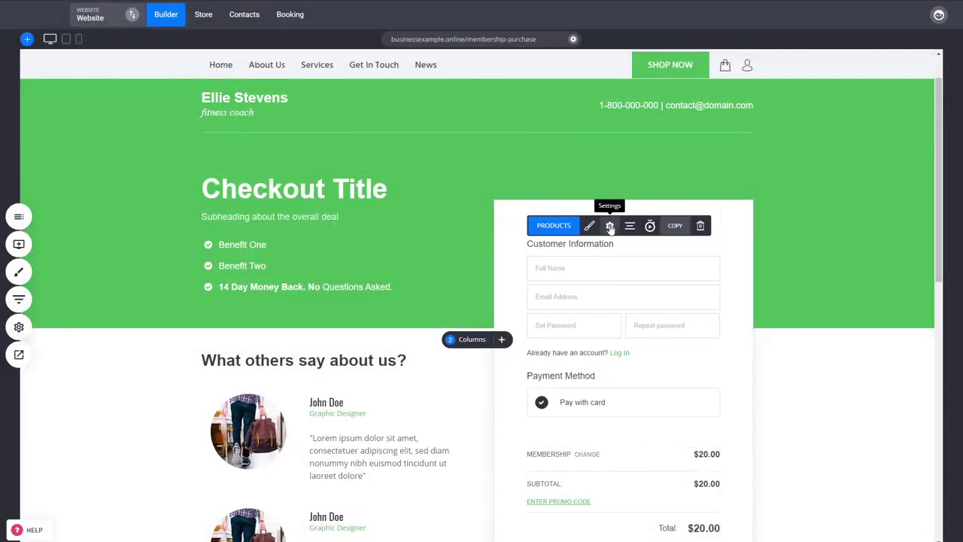
{"action": "left_click", "coordinate": [610, 226]}
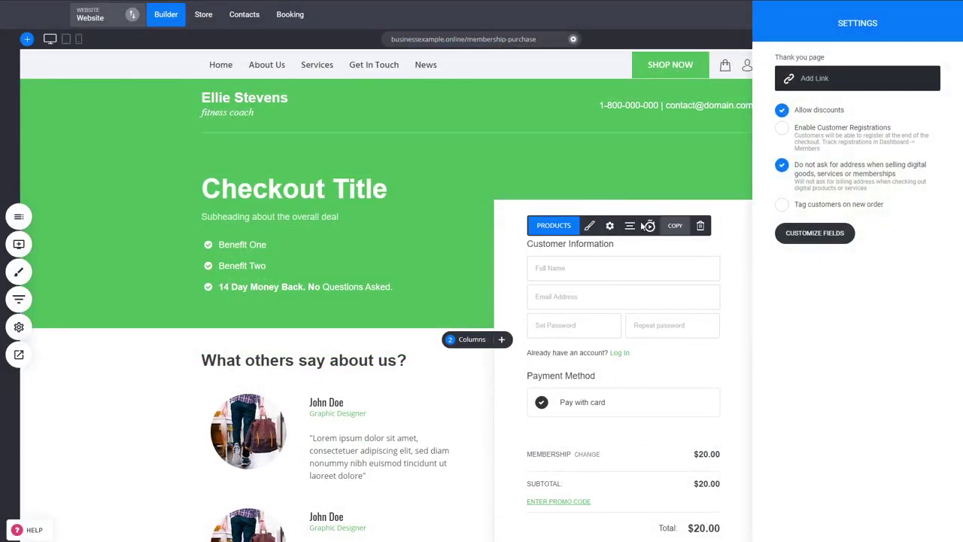
{"action": "left_click", "coordinate": [826, 79]}
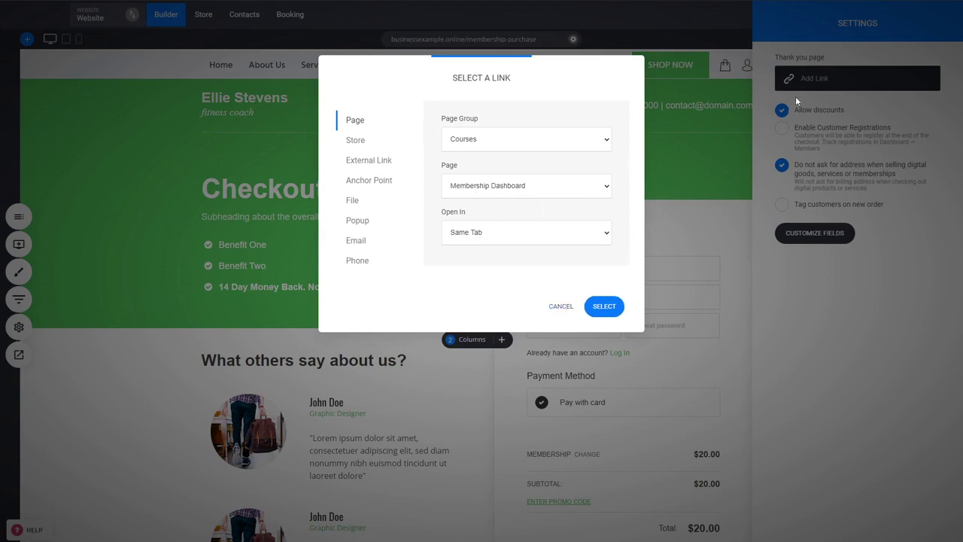
{"action": "left_click", "coordinate": [606, 306]}
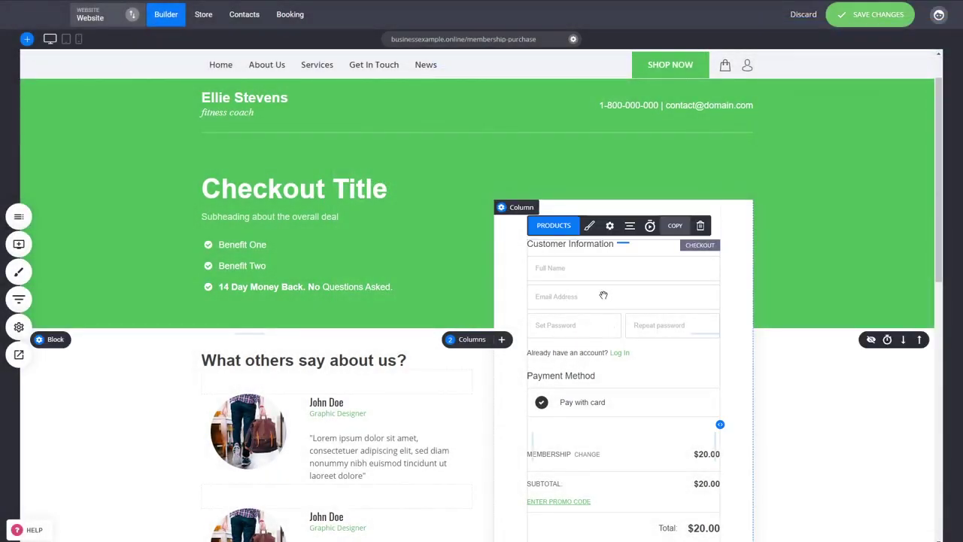
Recheck the checkout settings for the Membership Dashboard link, then go to Contacts
{"action": "left_click", "coordinate": [609, 226]}
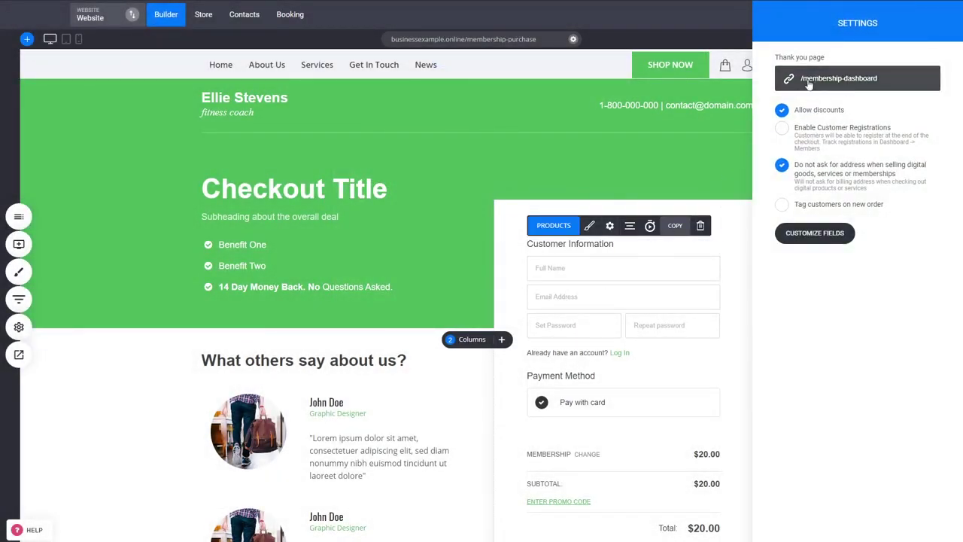
{"action": "left_click", "coordinate": [668, 312]}
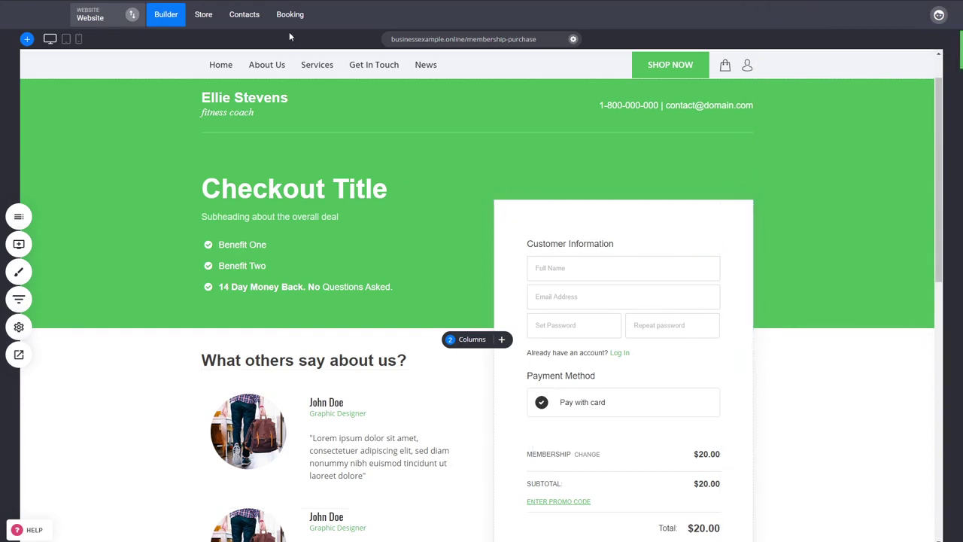
{"action": "left_click", "coordinate": [241, 20]}
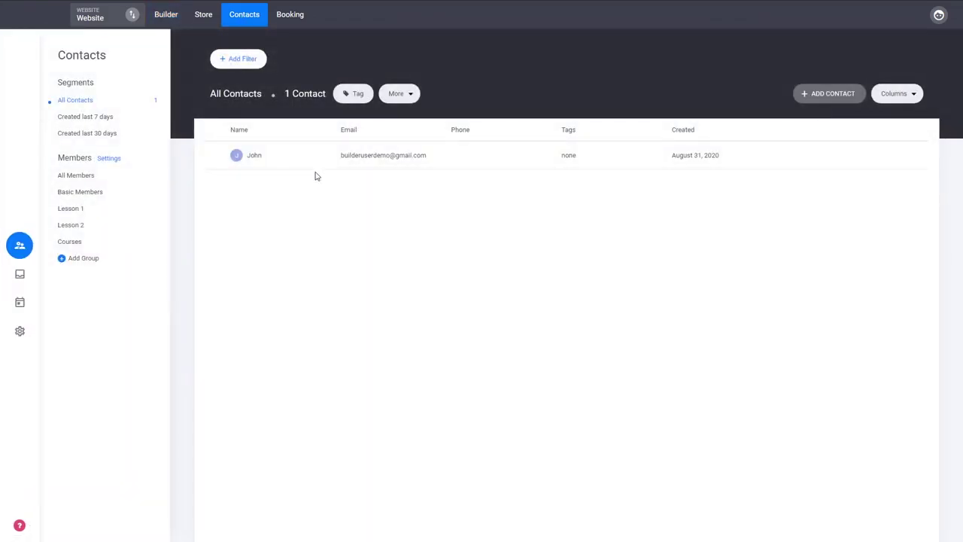
Check the buyer's contact for the $20 Membership order and Lesson 1, Lesson 2, Courses groups
{"action": "left_click", "coordinate": [362, 158]}
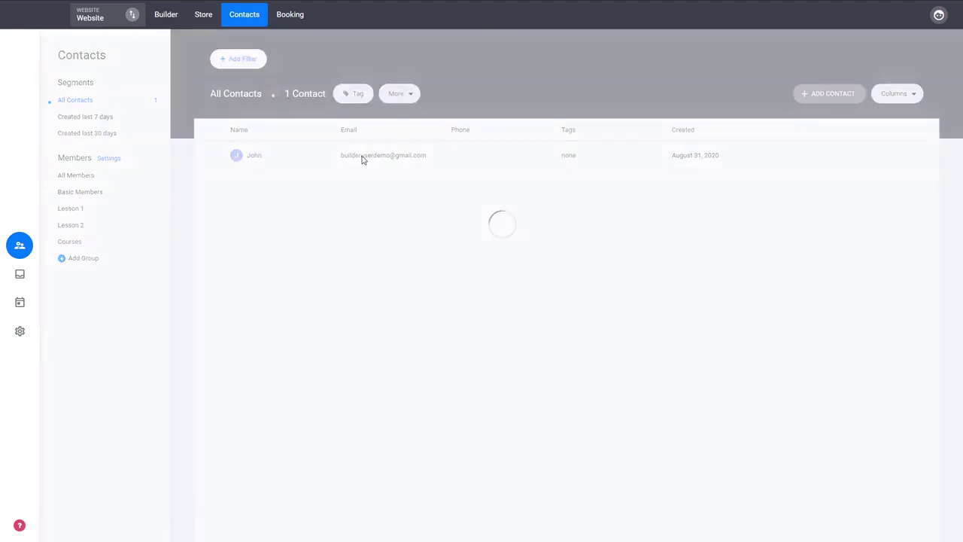
{"action": "left_click", "coordinate": [529, 140]}
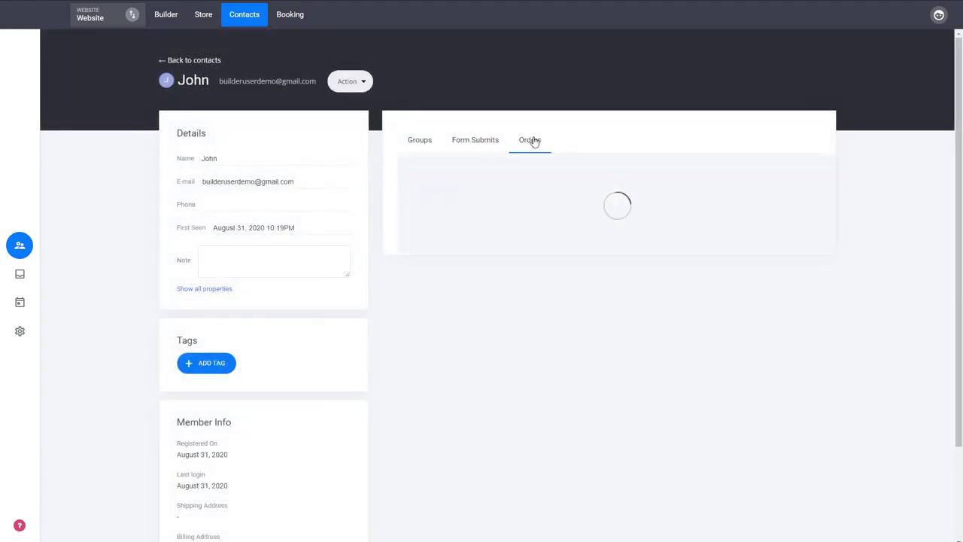
{"action": "left_click", "coordinate": [591, 219]}
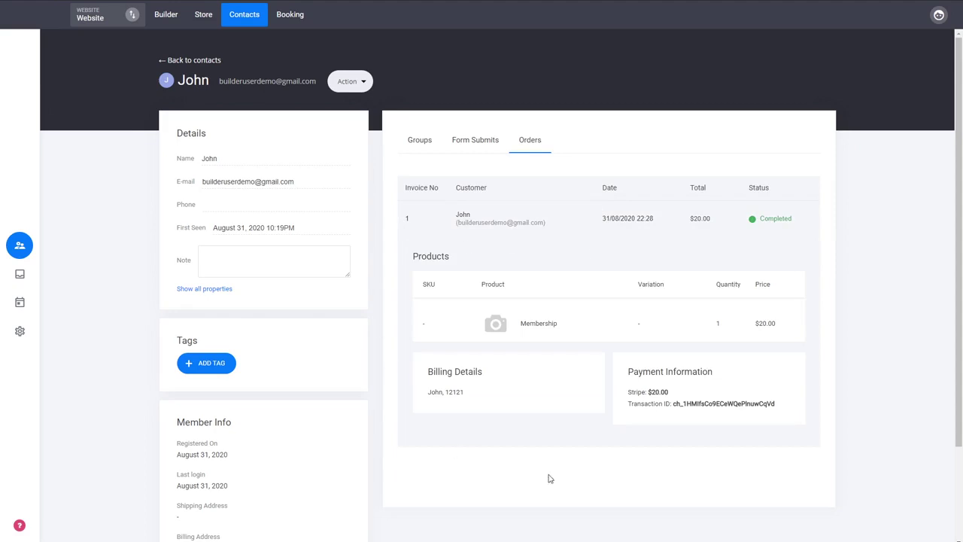
{"action": "left_click", "coordinate": [533, 222]}
{"action": "left_click", "coordinate": [426, 149]}
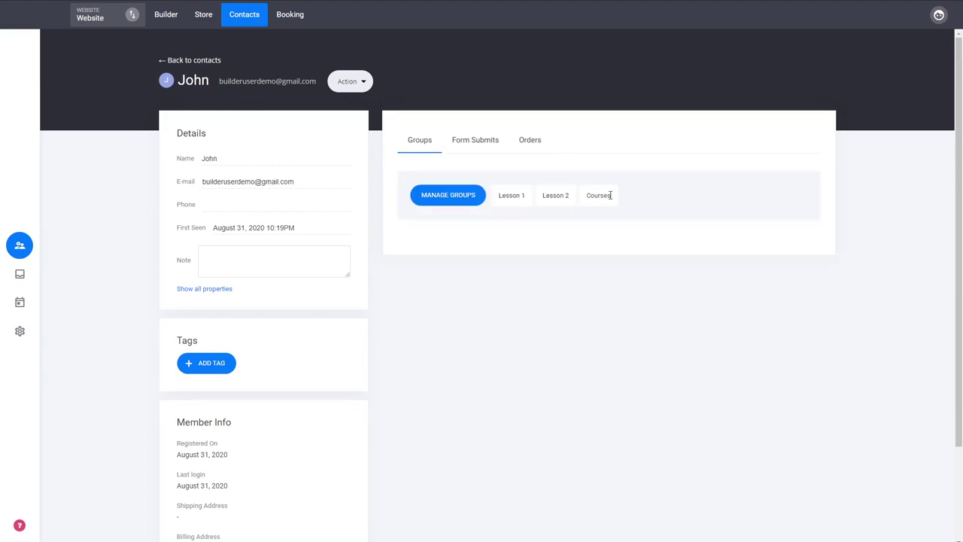
{"action": "left_click", "coordinate": [189, 63]}
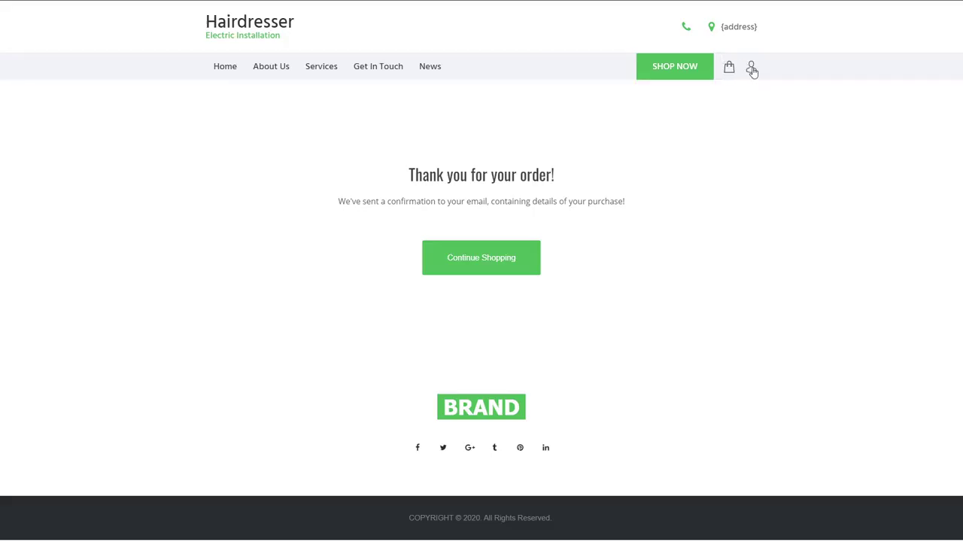
Expand the $20 Membership order in Order History, then view My Membership's Lesson 1, Lesson 2, Courses
{"action": "left_click", "coordinate": [752, 69]}
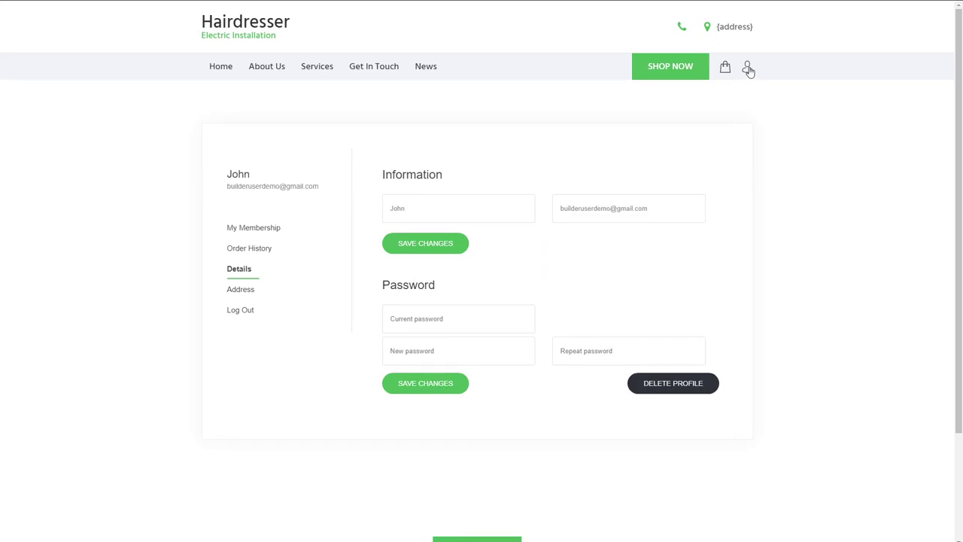
{"action": "left_click", "coordinate": [251, 255]}
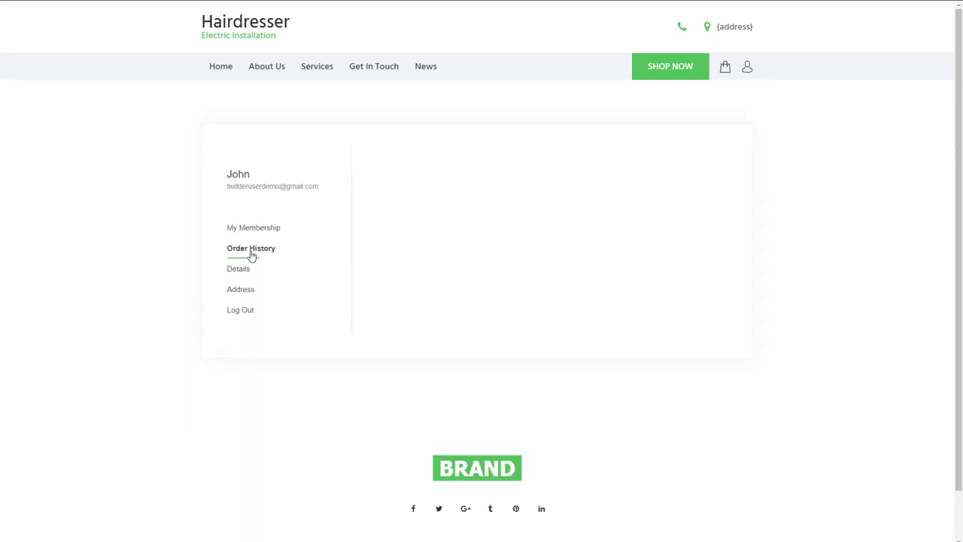
{"action": "left_click", "coordinate": [516, 210]}
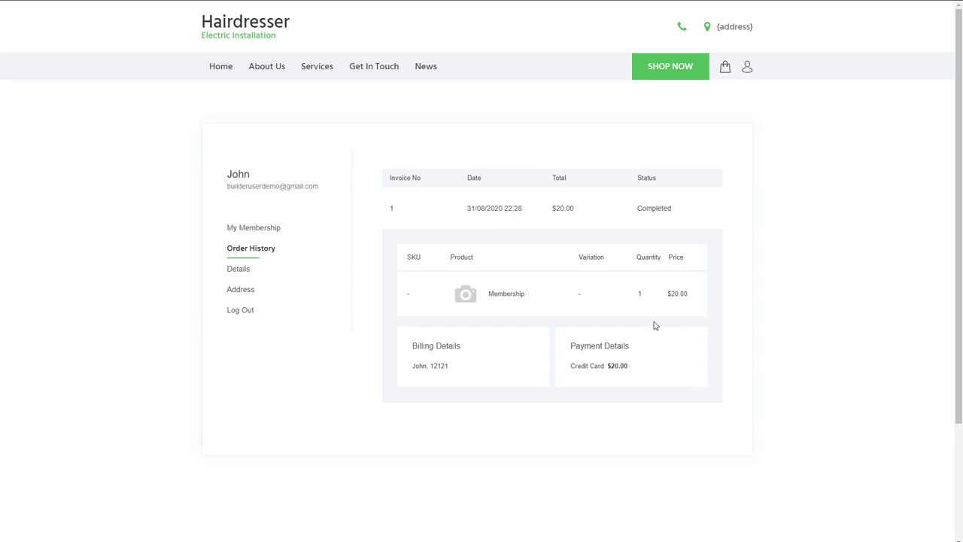
{"action": "left_click", "coordinate": [262, 231]}
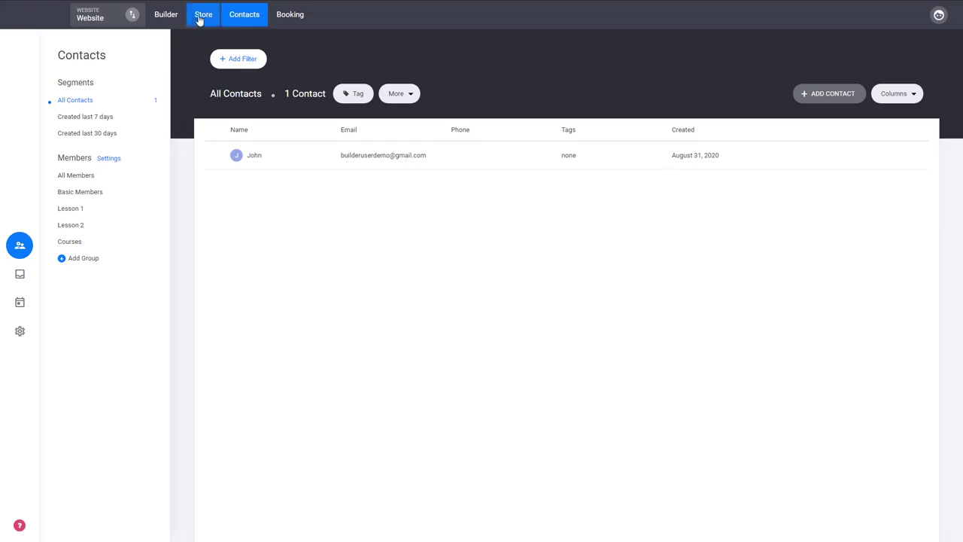
Open the Membership Dashboard page under Courses in the builder, showing its Welcome {member.first_name}! heading
{"action": "left_click", "coordinate": [169, 18]}
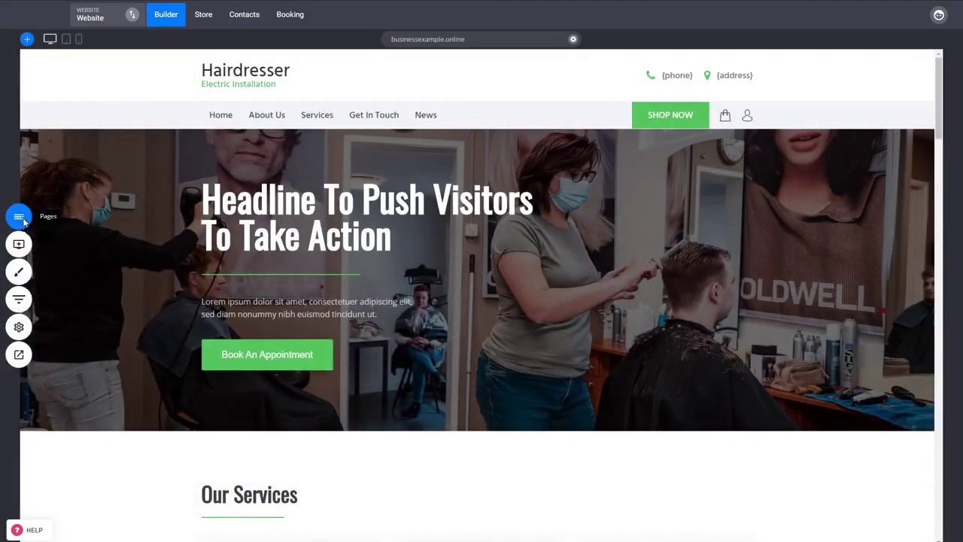
{"action": "left_click", "coordinate": [19, 216]}
{"action": "left_click", "coordinate": [67, 308]}
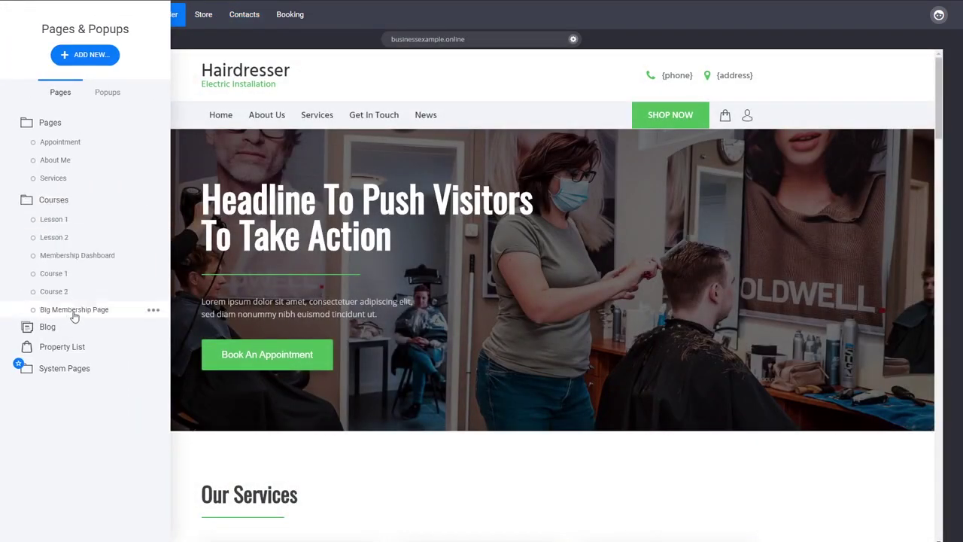
{"action": "left_click", "coordinate": [81, 198]}
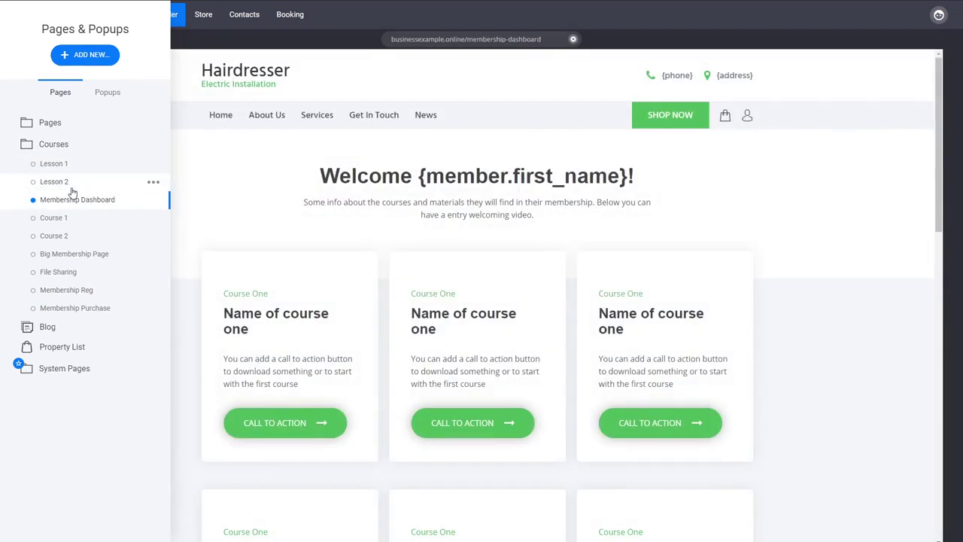
{"action": "left_click", "coordinate": [767, 294]}
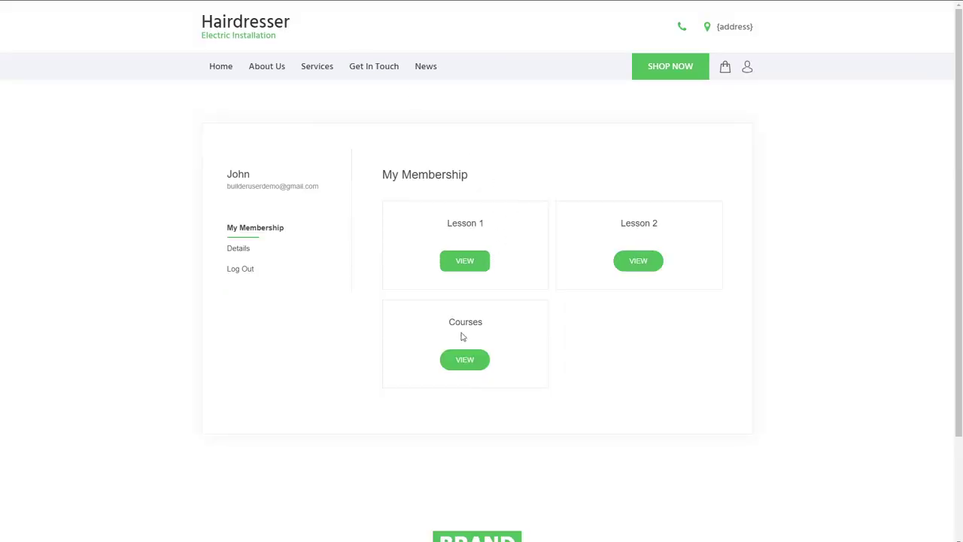
Compare the live greeting's first name with the builder's {member.first_name} placeholder, then open the empty cart
{"action": "left_click", "coordinate": [464, 360]}
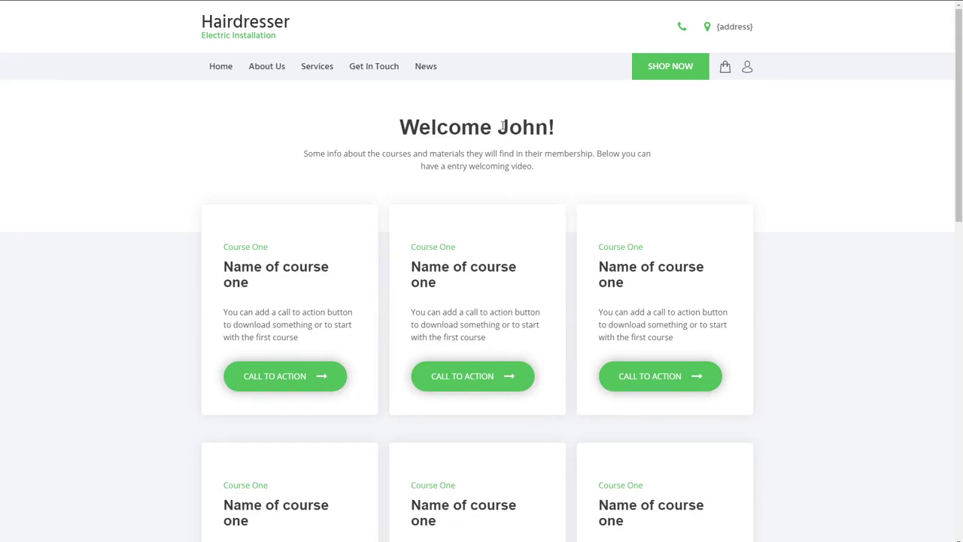
{"action": "left_click_drag", "start_coordinate": [502, 126], "coordinate": [545, 130]}
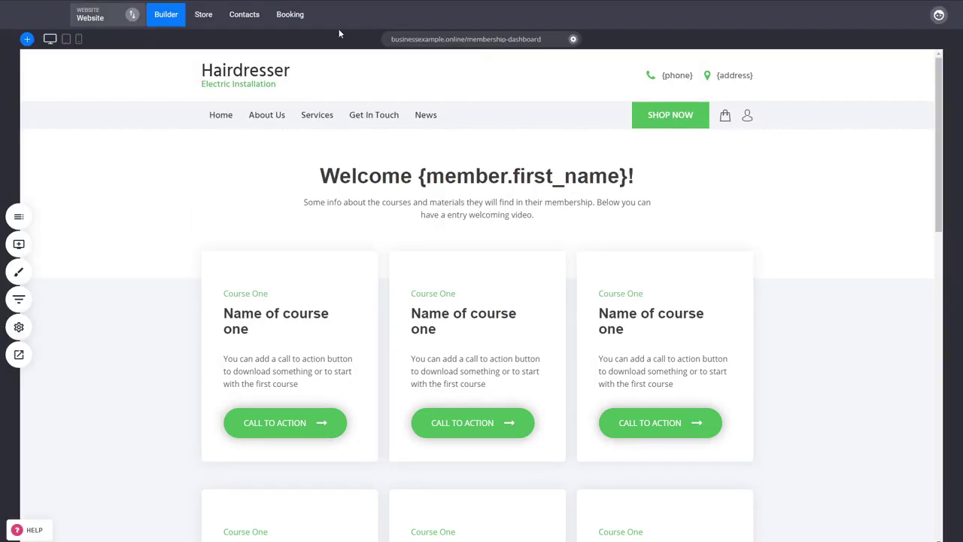
{"action": "left_click", "coordinate": [451, 175]}
{"action": "left_click", "coordinate": [418, 176]}
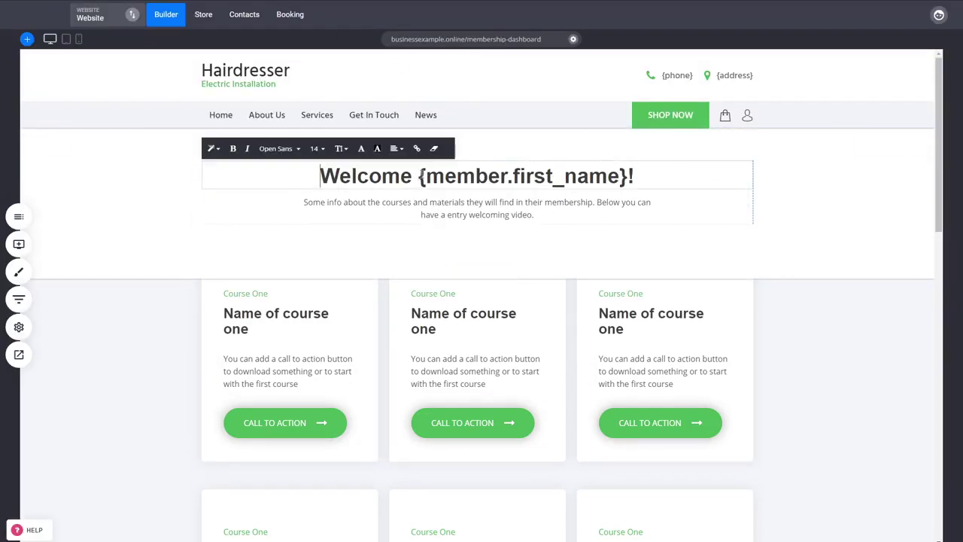
{"action": "left_click_drag", "start_coordinate": [418, 175], "coordinate": [633, 176]}
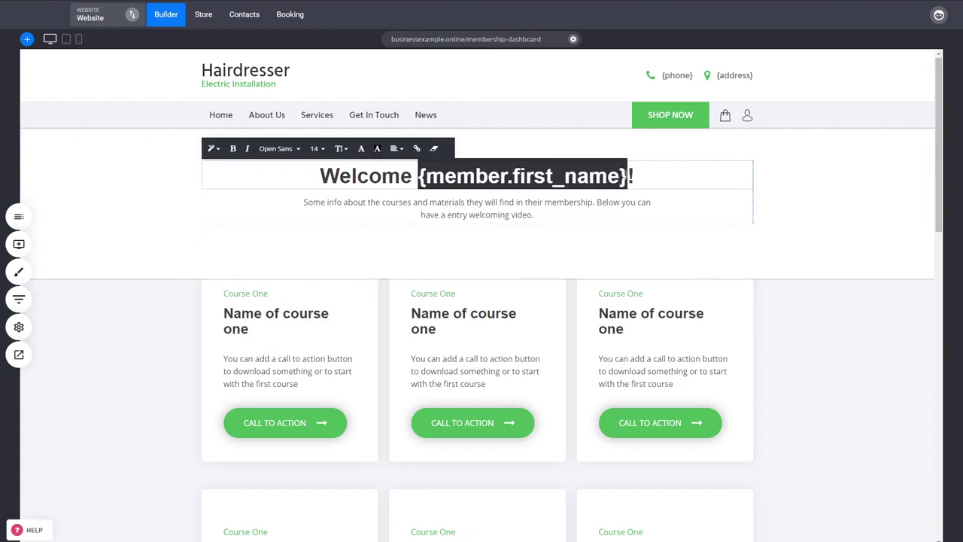
{"action": "left_click", "coordinate": [775, 380]}
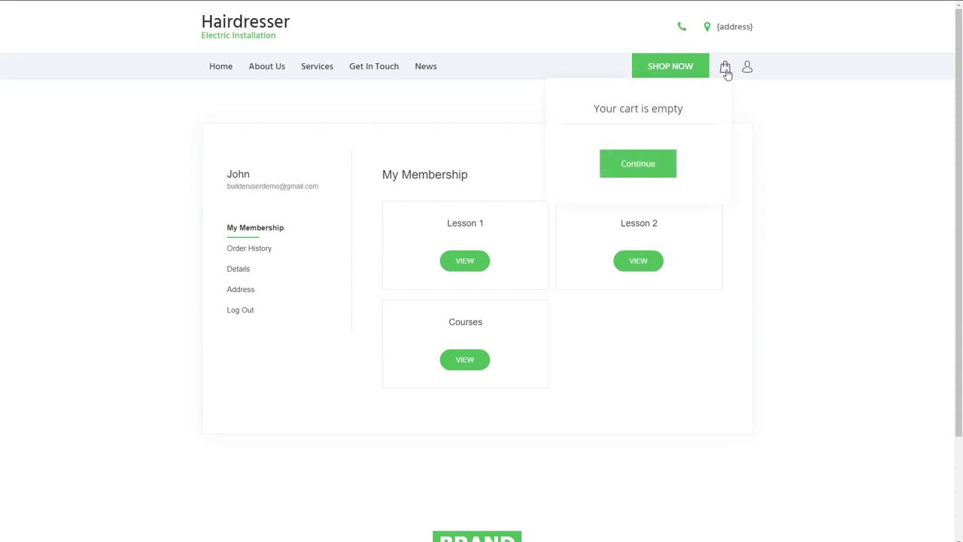
{"action": "left_click", "coordinate": [727, 70]}
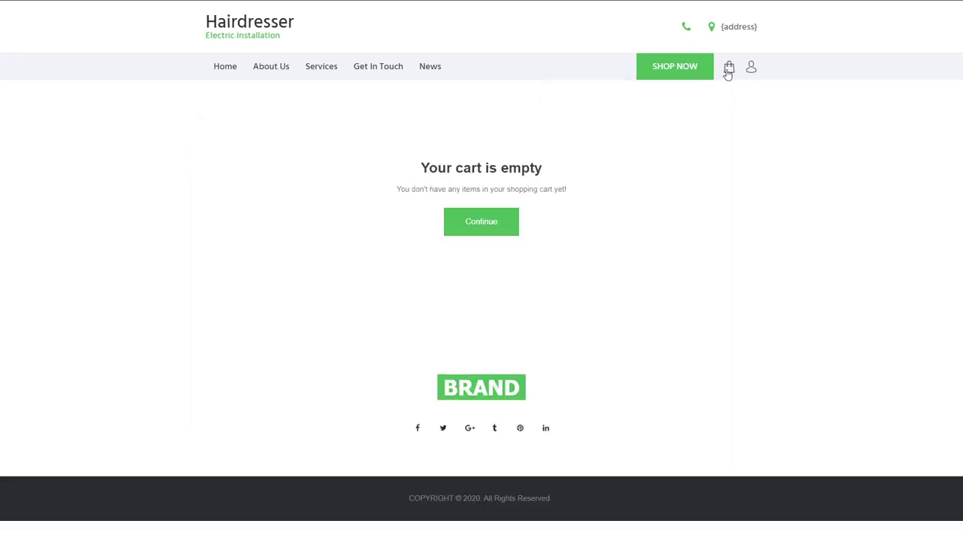
Add the $20 Membership product from the shop to the cart and review the cart
{"action": "left_click", "coordinate": [494, 230]}
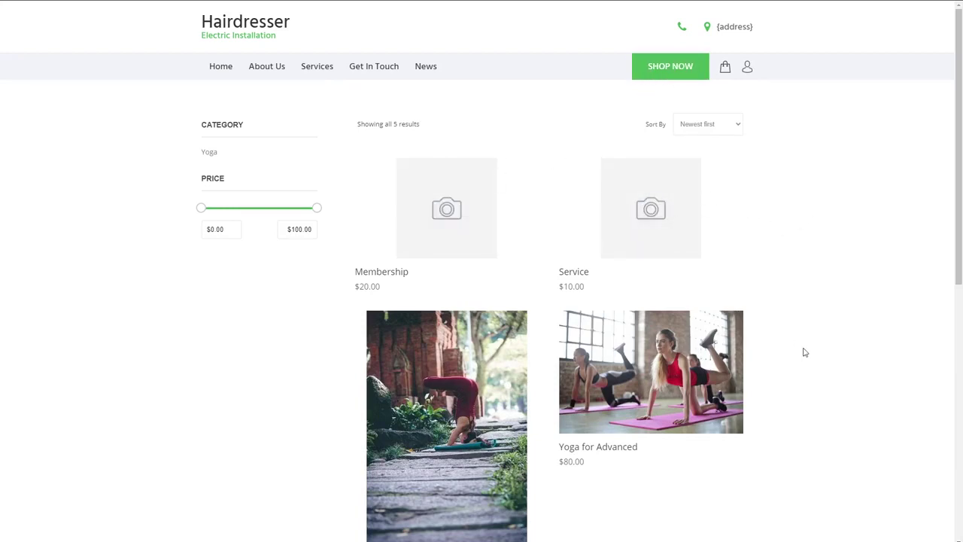
{"action": "scroll", "coordinate": [804, 351], "scroll_direction": "down", "scroll_amount": 3}
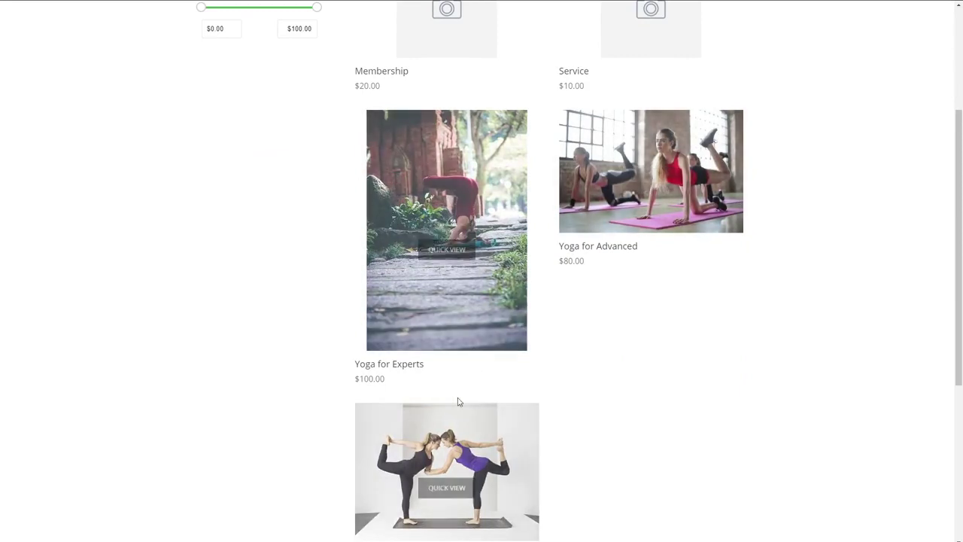
{"action": "scroll", "coordinate": [451, 399], "scroll_direction": "down", "scroll_amount": 2}
{"action": "scroll", "coordinate": [610, 370], "scroll_direction": "up", "scroll_amount": 5}
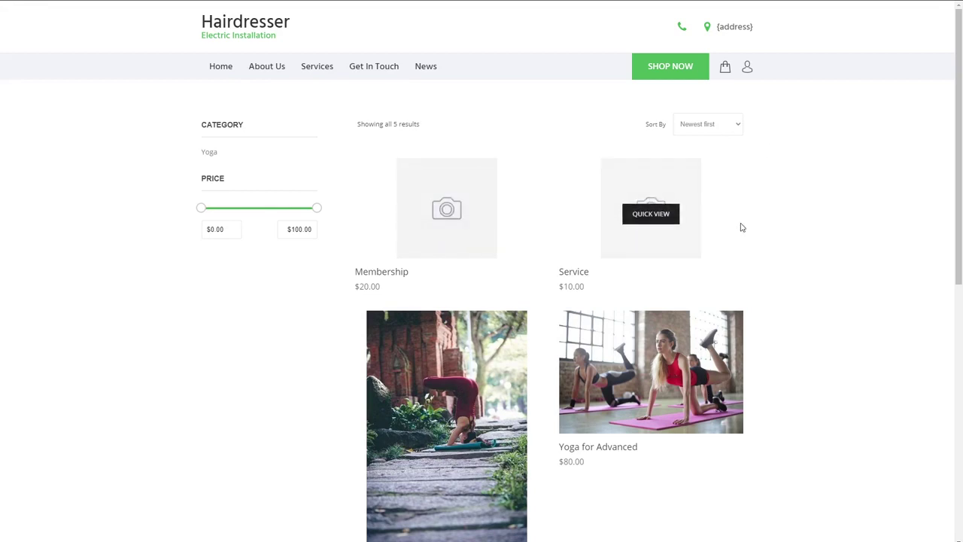
{"action": "left_click", "coordinate": [458, 237]}
{"action": "left_click", "coordinate": [486, 491]}
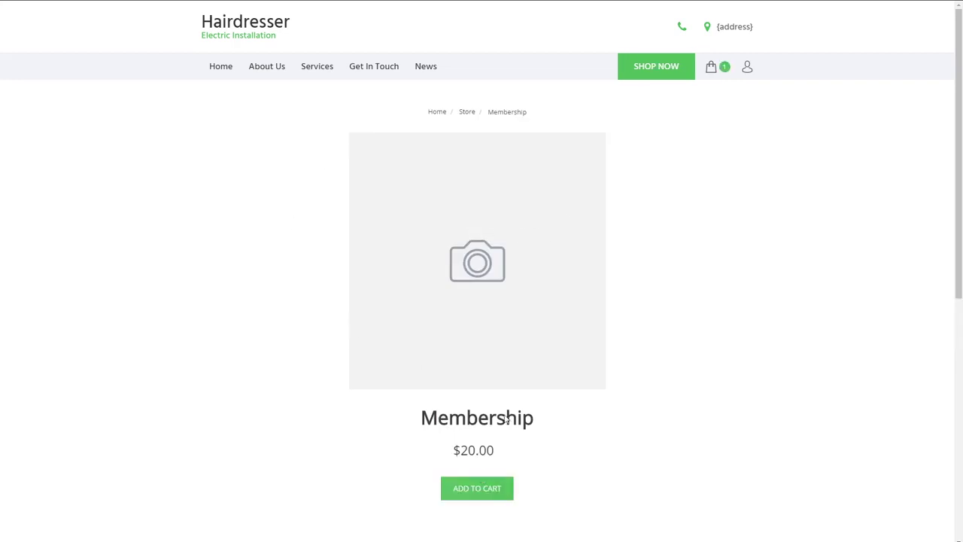
{"action": "left_click", "coordinate": [711, 67]}
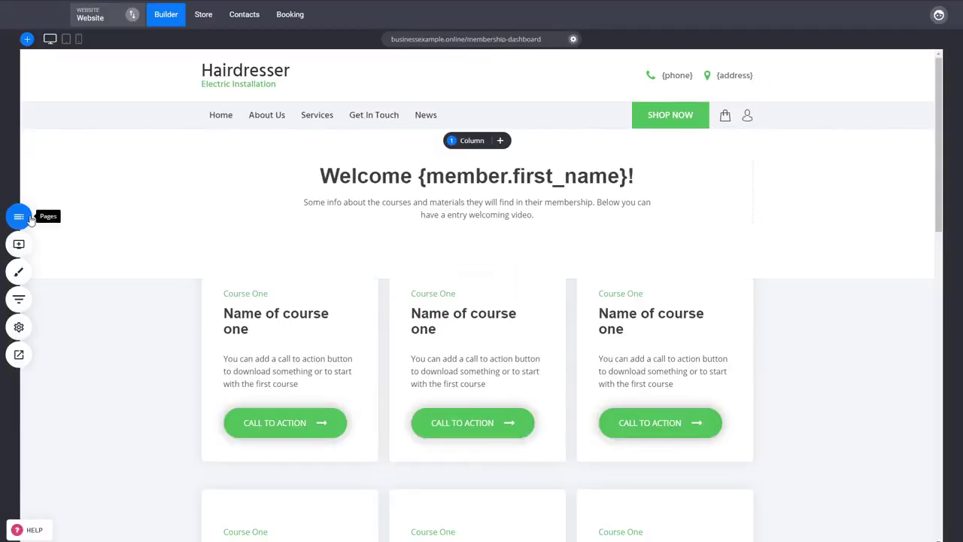
{"action": "left_click", "coordinate": [17, 215]}
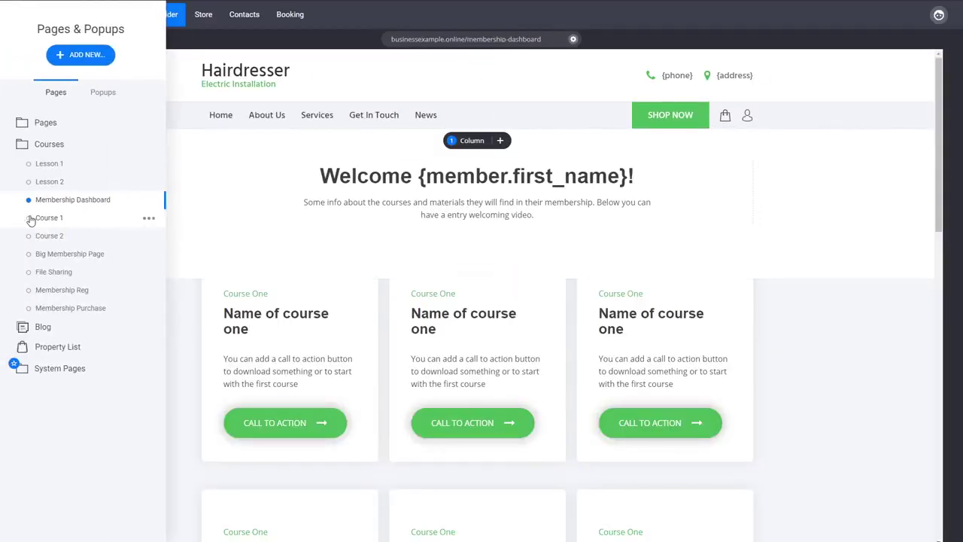
Open the Membership Purchase page and move its $20 checkout form column to the left
{"action": "left_click", "coordinate": [92, 308]}
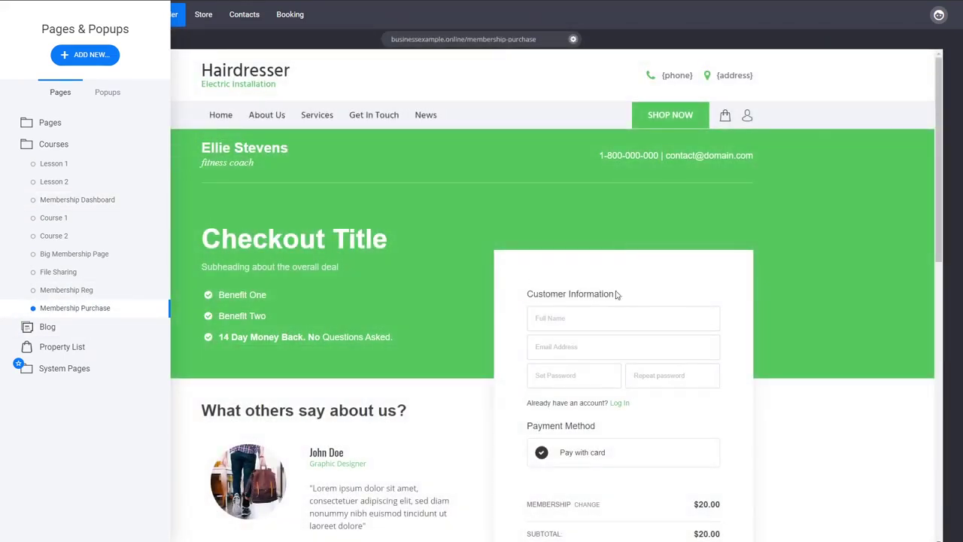
{"action": "left_click", "coordinate": [783, 294]}
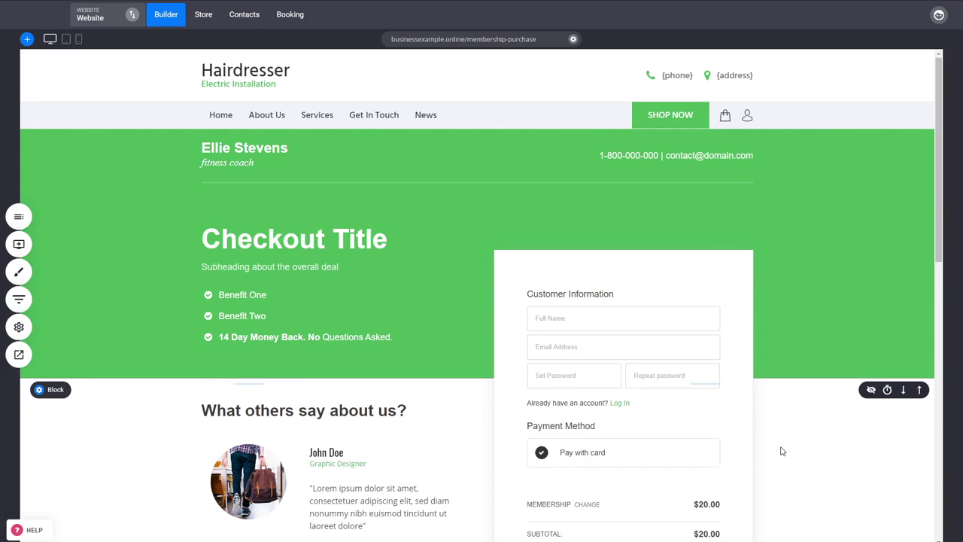
{"action": "scroll", "coordinate": [635, 429], "scroll_direction": "down", "scroll_amount": 1}
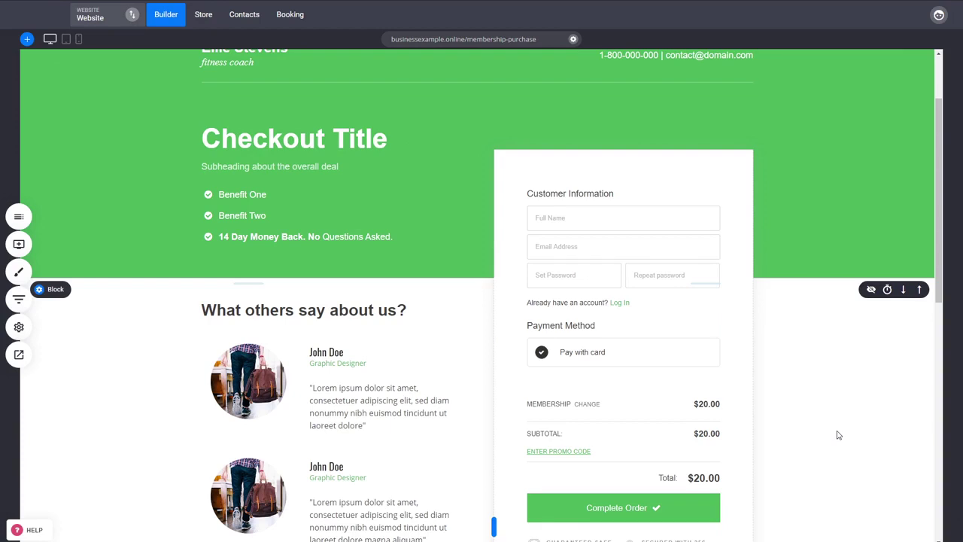
{"action": "scroll", "coordinate": [722, 391], "scroll_direction": "up", "scroll_amount": 1}
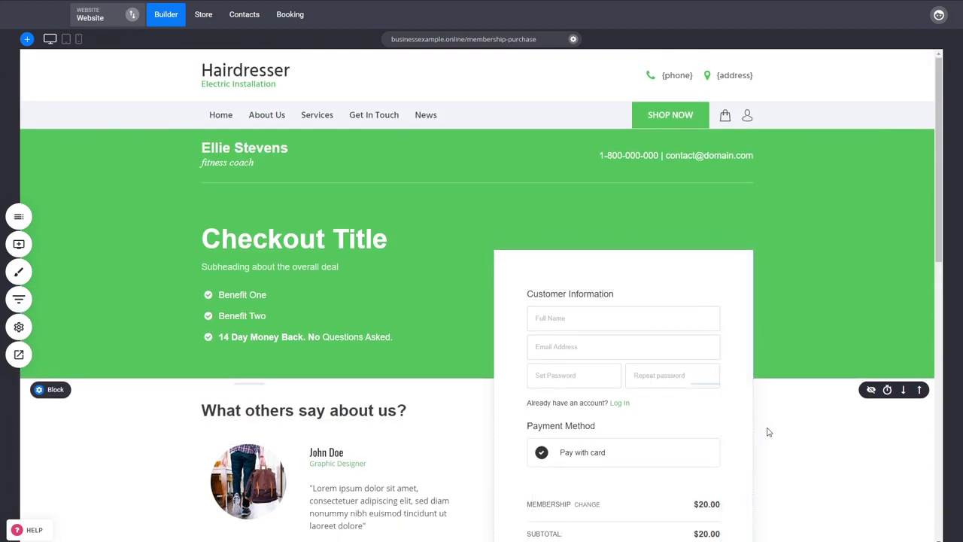
{"action": "left_click_drag", "start_coordinate": [516, 258], "coordinate": [286, 245]}
{"action": "left_click", "coordinate": [19, 216]}
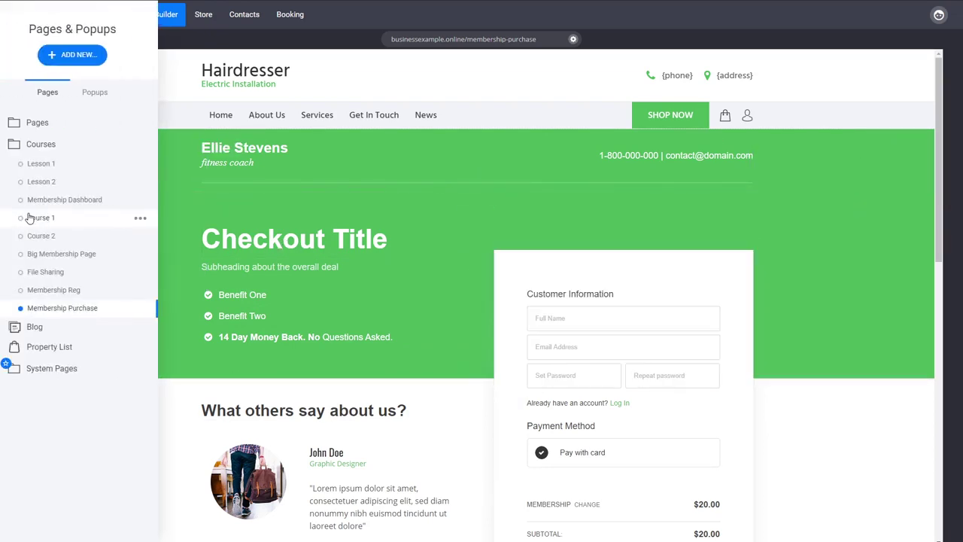
View Lesson 1 and File Sharing, confirm Lesson 1 is Members Only, then go to Contacts
{"action": "left_click", "coordinate": [65, 168]}
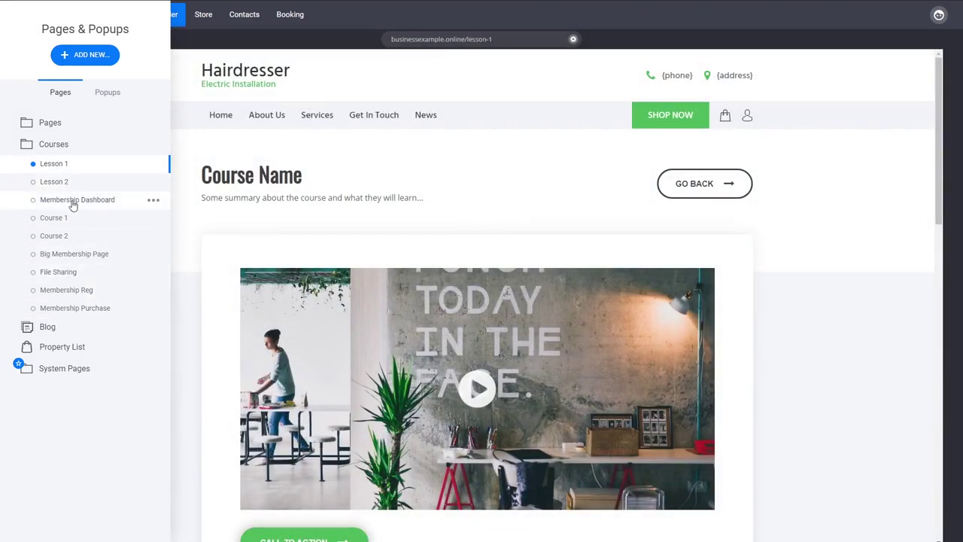
{"action": "left_click", "coordinate": [63, 274]}
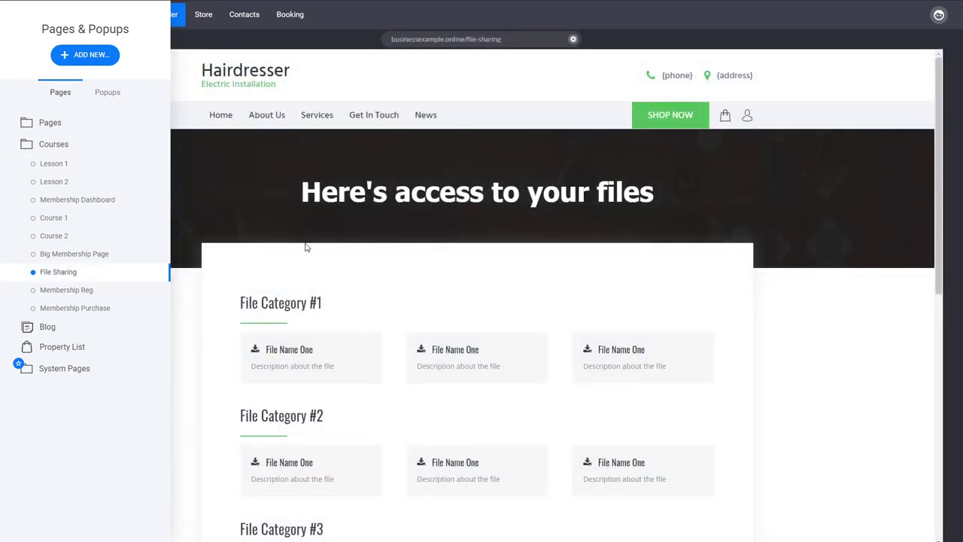
{"action": "left_click", "coordinate": [152, 166]}
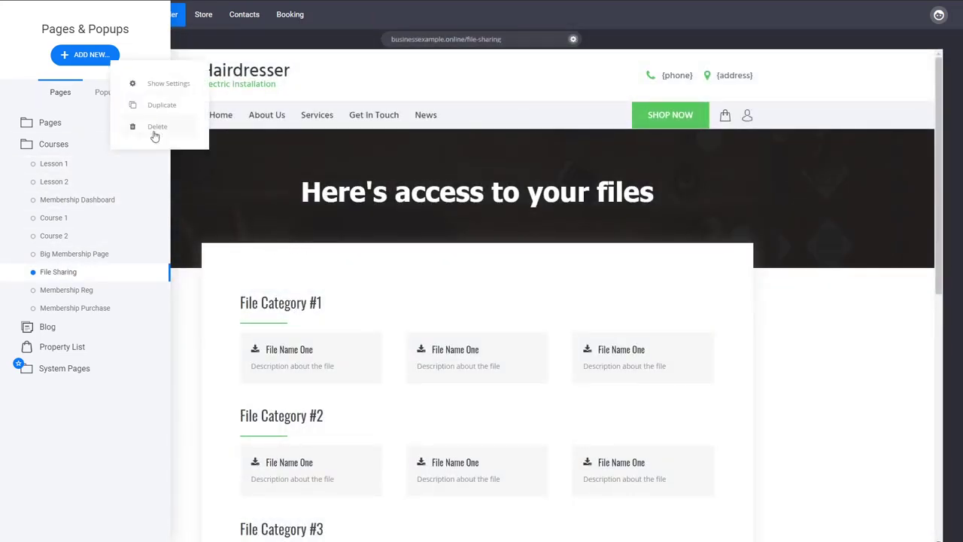
{"action": "left_click", "coordinate": [145, 81]}
{"action": "left_click", "coordinate": [451, 331]}
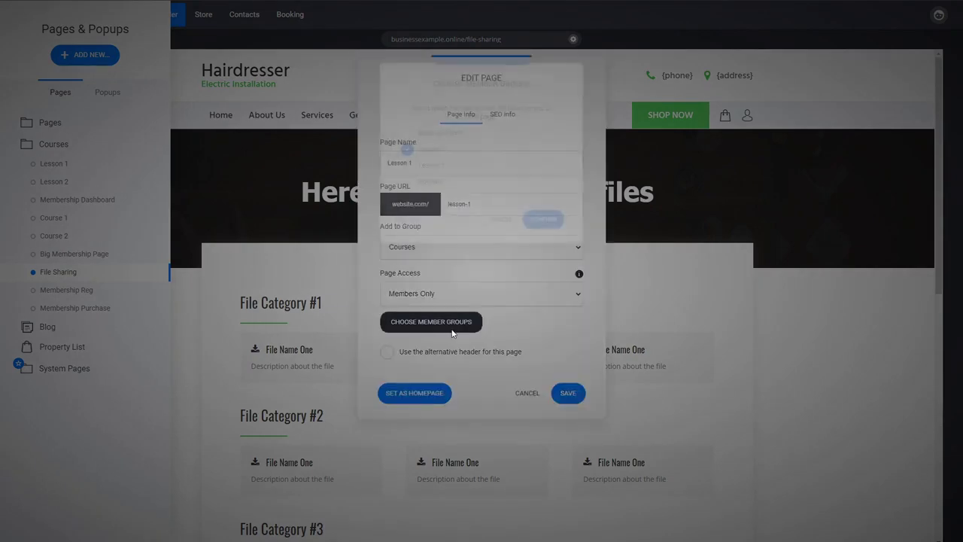
{"action": "left_click", "coordinate": [500, 229]}
{"action": "left_click", "coordinate": [527, 392]}
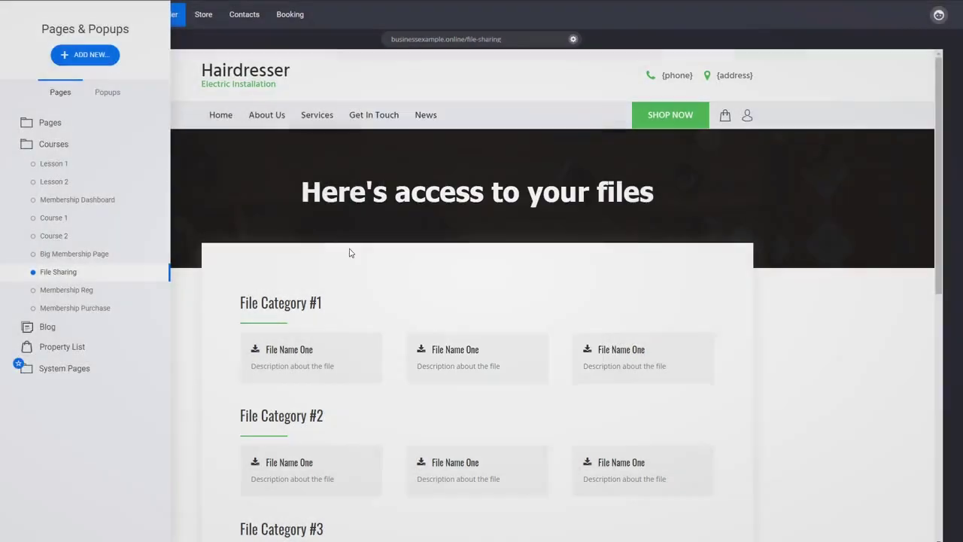
{"action": "left_click", "coordinate": [245, 15]}
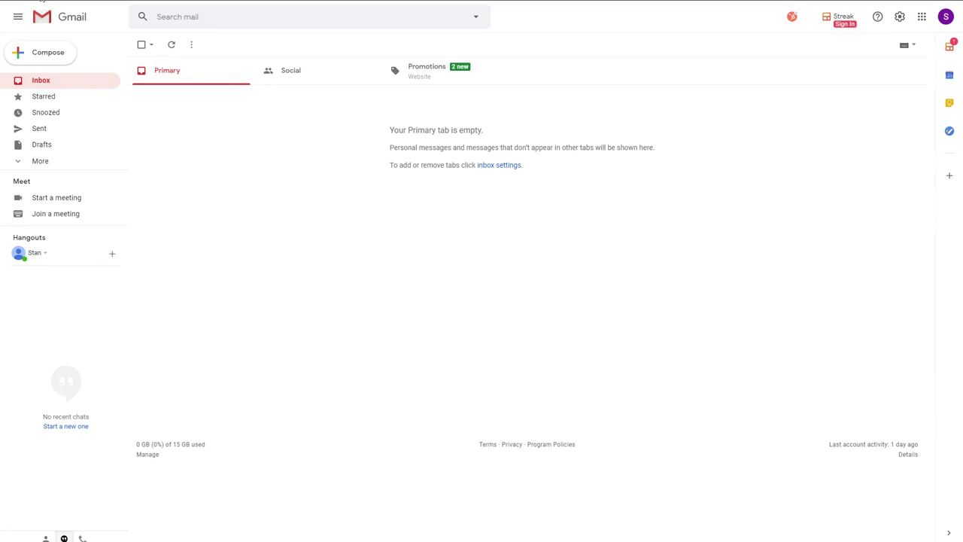
Reload Gmail and read the 'Your order is complete' and 'Your membership details' emails in Promotions
{"action": "key", "text": "F5"}
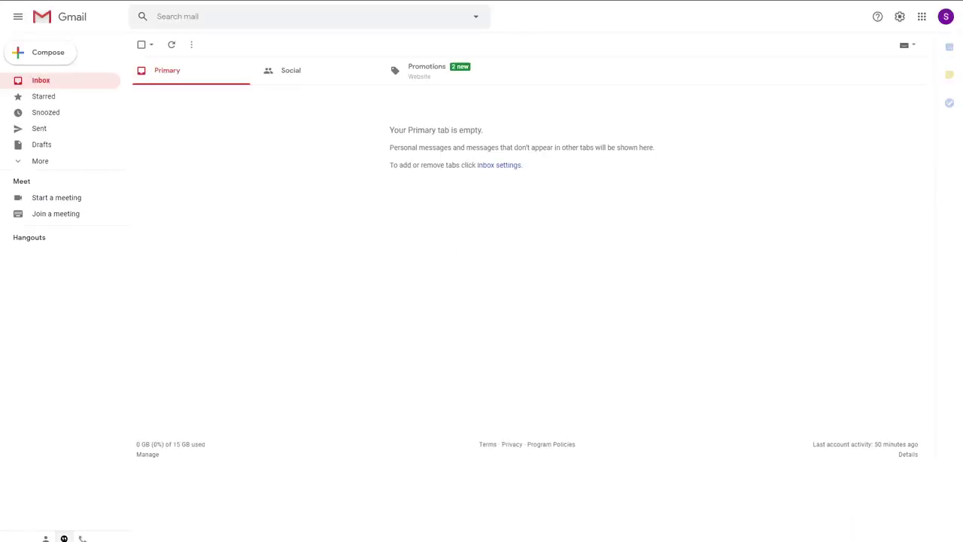
{"action": "left_click", "coordinate": [422, 75]}
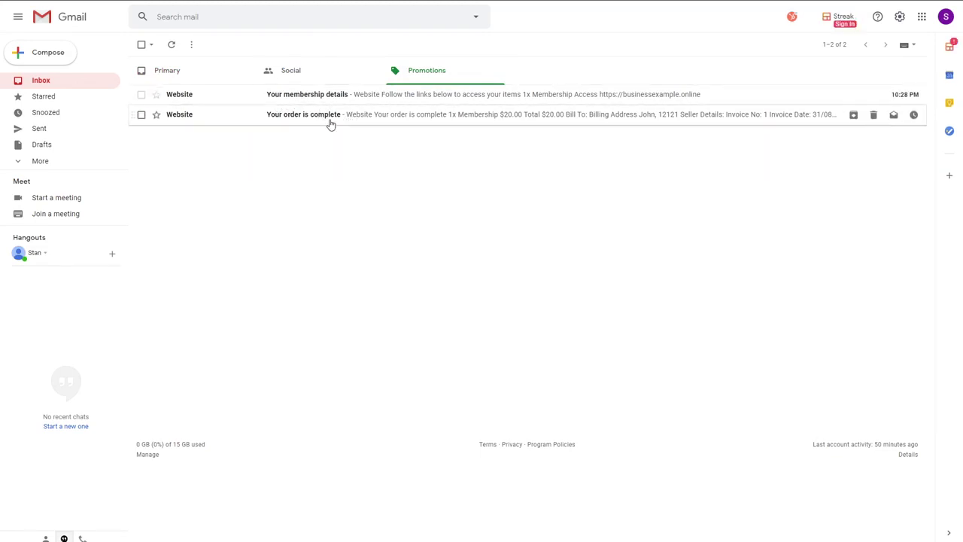
{"action": "left_click", "coordinate": [329, 124]}
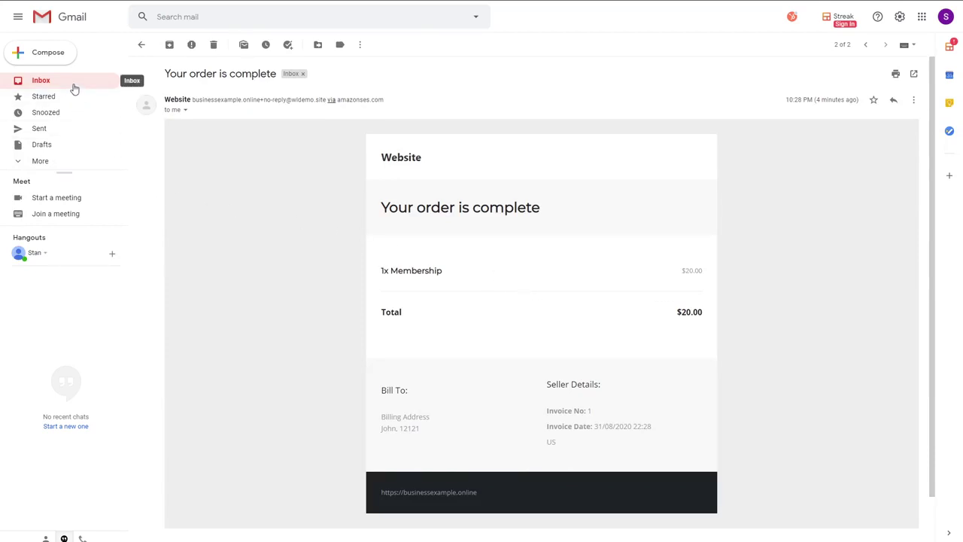
{"action": "left_click", "coordinate": [141, 45]}
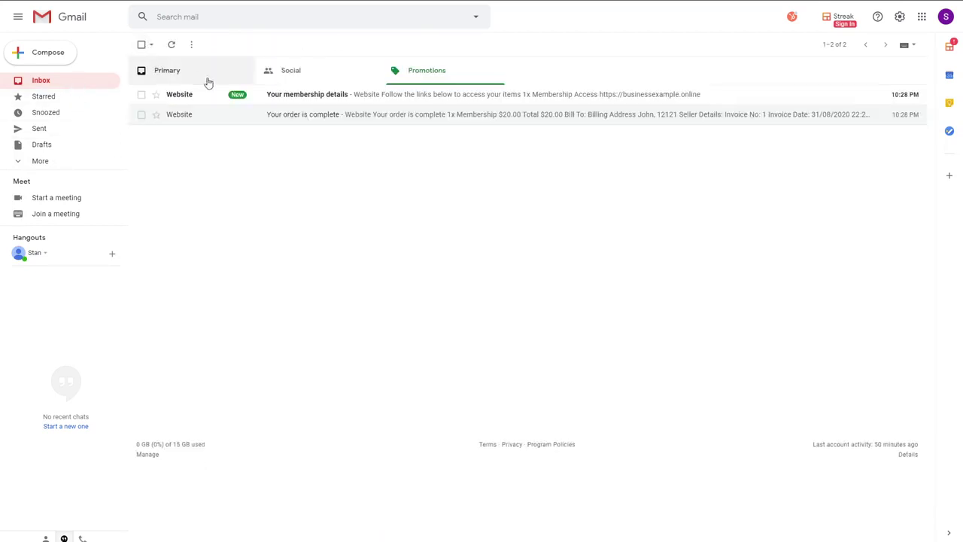
{"action": "left_click", "coordinate": [326, 97]}
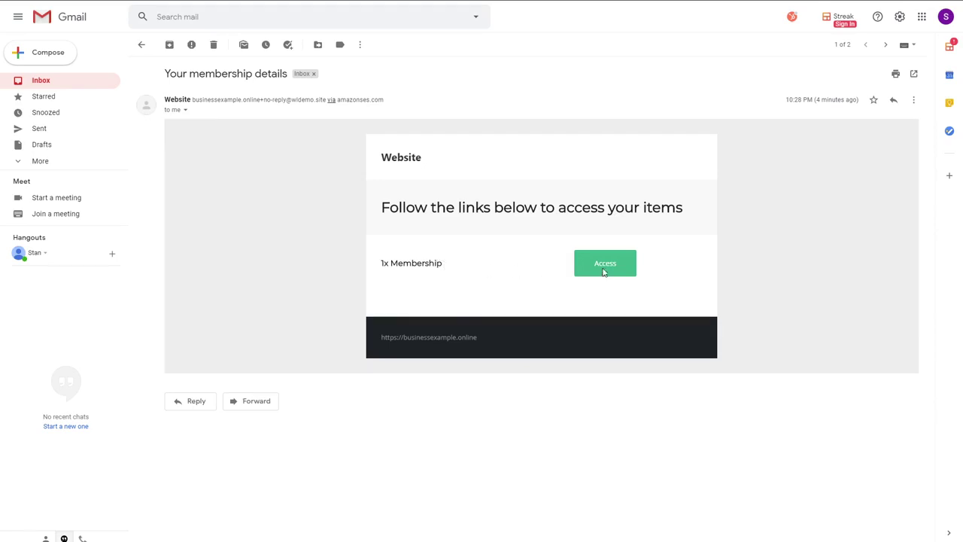
Follow the membership email's Access link to the welcome dashboard with course cards, then return to the email
{"action": "left_click", "coordinate": [604, 271]}
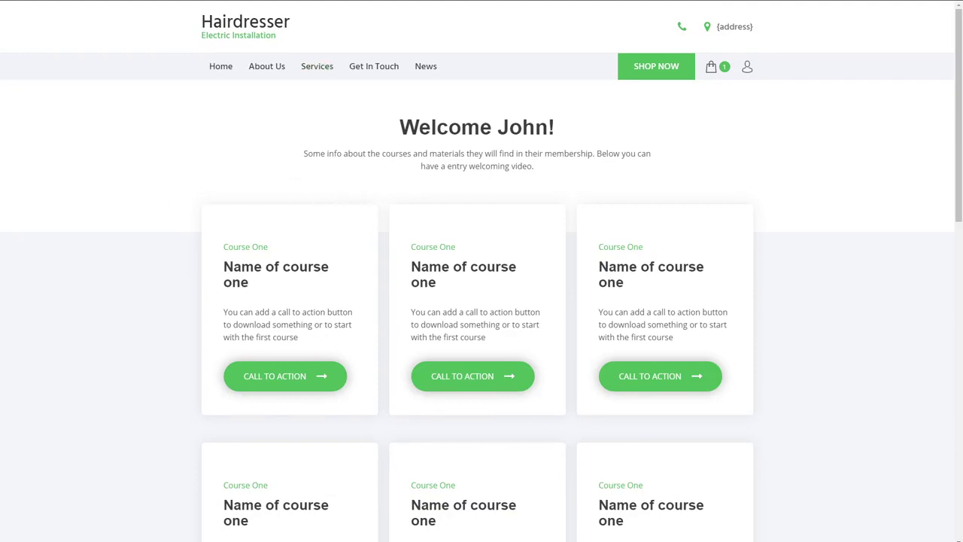
{"action": "left_click", "coordinate": [248, 1]}
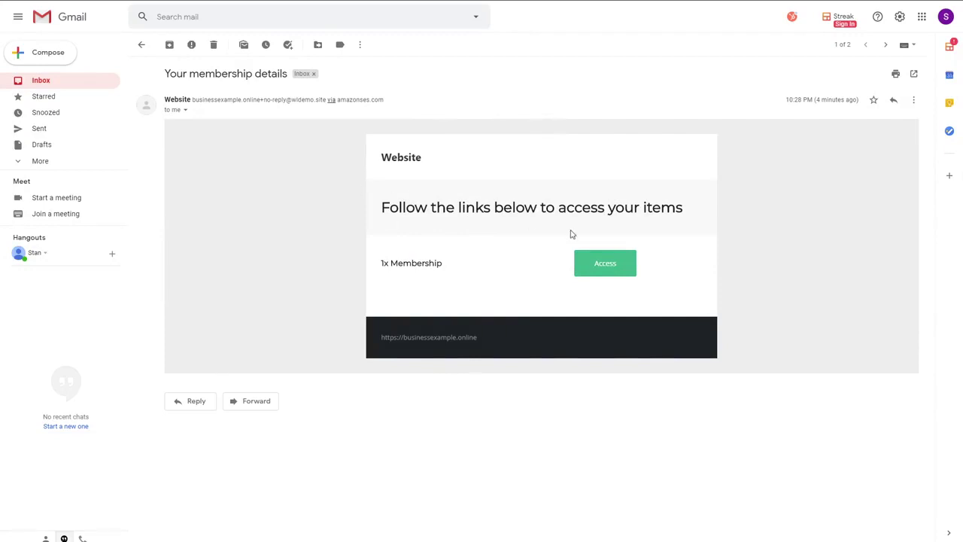